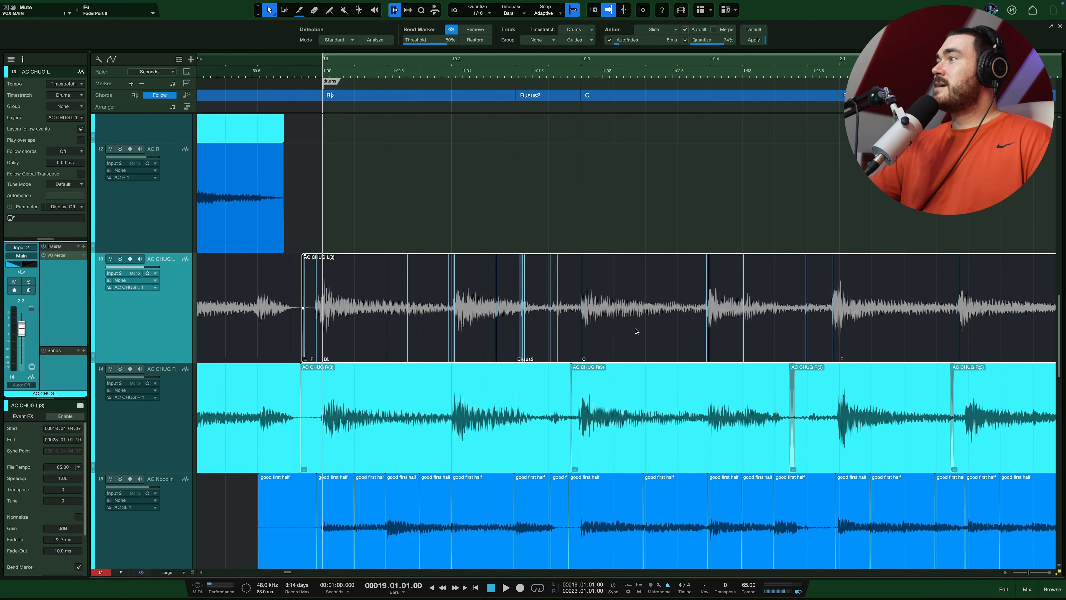
Slice the AC CHUG L event at its bend markers, with quantize strength set to 80%.
{"action": "key", "text": "w"}
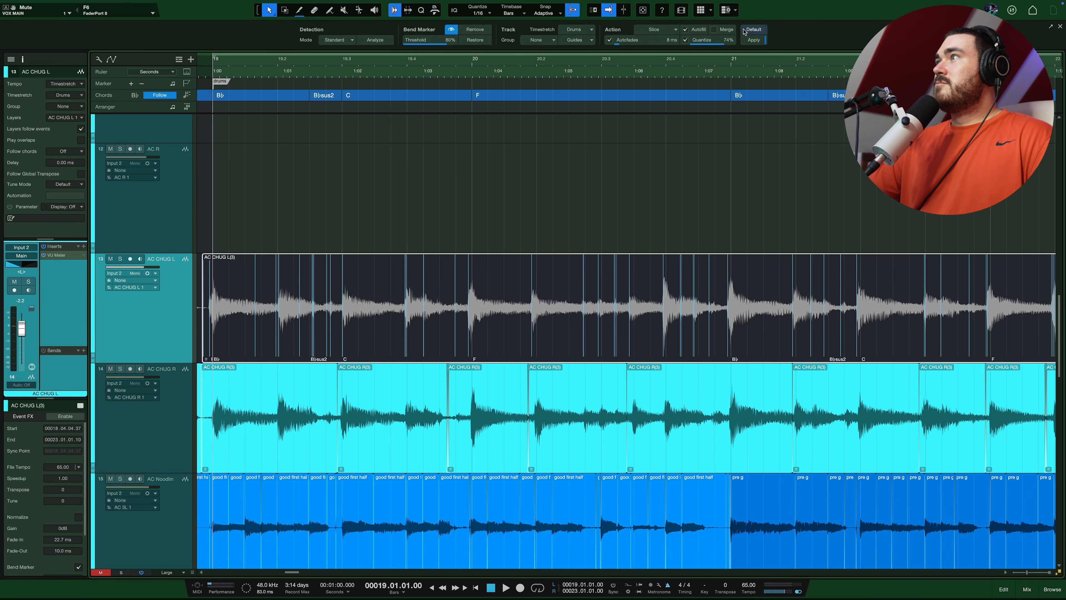
{"action": "left_click_drag", "start_coordinate": [724, 46], "coordinate": [727, 45]}
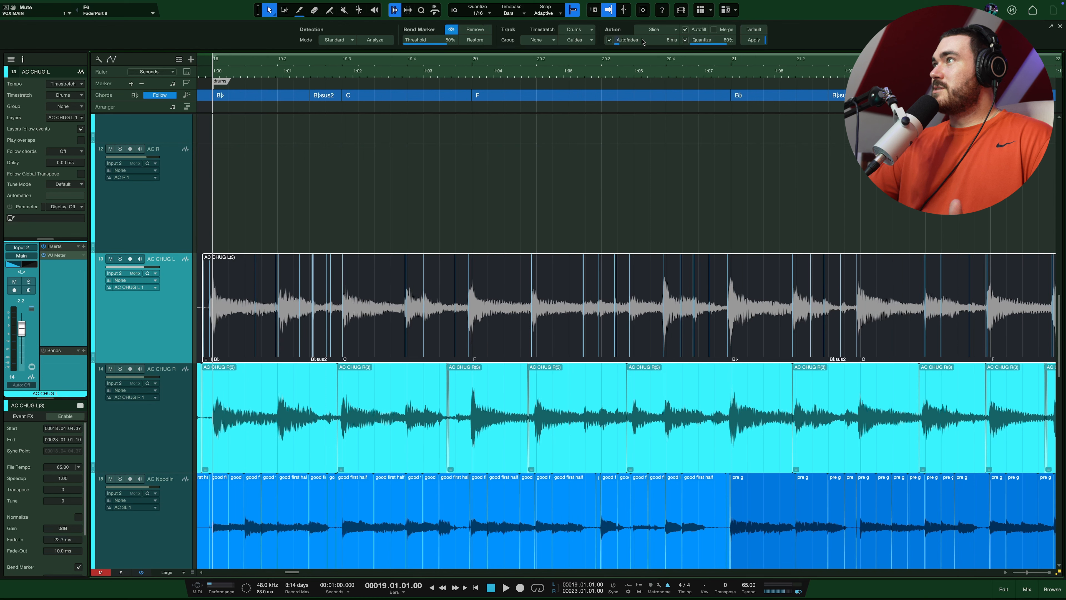
{"action": "left_click", "coordinate": [658, 29]}
{"action": "left_click", "coordinate": [657, 50]}
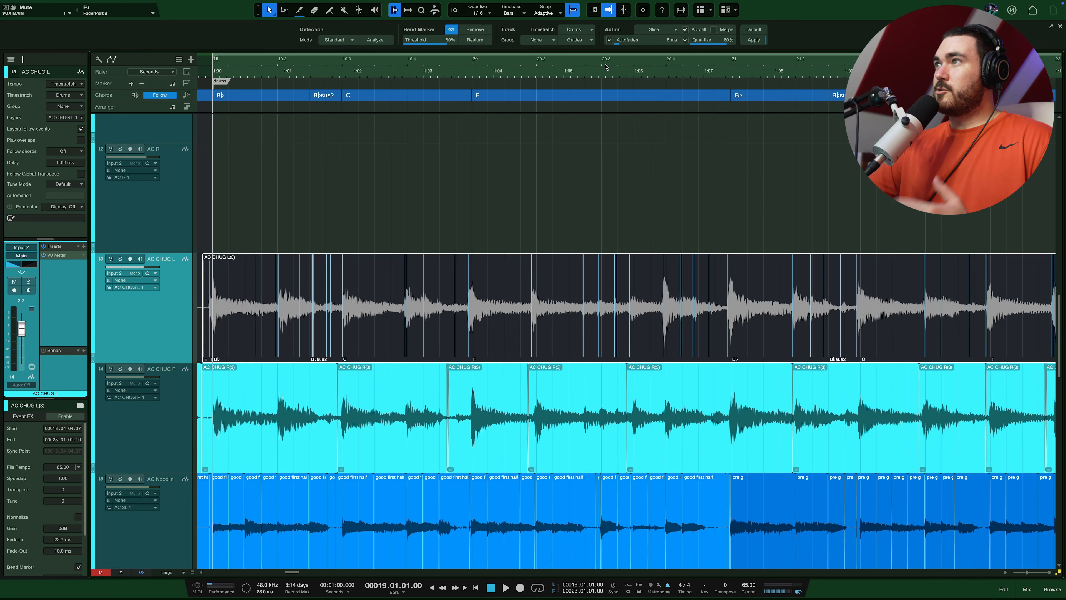
{"action": "left_click", "coordinate": [754, 39]}
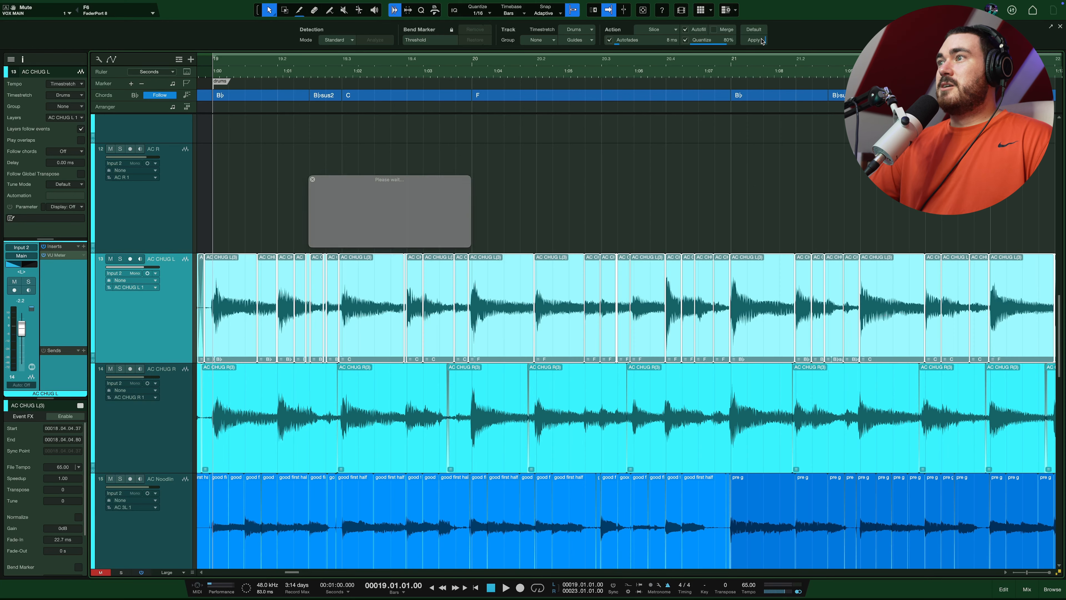
Solo the AC CHUG L track and play back its sliced section from around bar 19.
{"action": "scroll", "coordinate": [254, 348], "scroll_direction": "left", "scroll_amount": 3}
{"action": "key", "text": "s"}
{"action": "scroll", "coordinate": [256, 348], "scroll_direction": "up", "scroll_amount": 3}
{"action": "left_click", "coordinate": [267, 59]}
{"action": "key", "text": "space"}
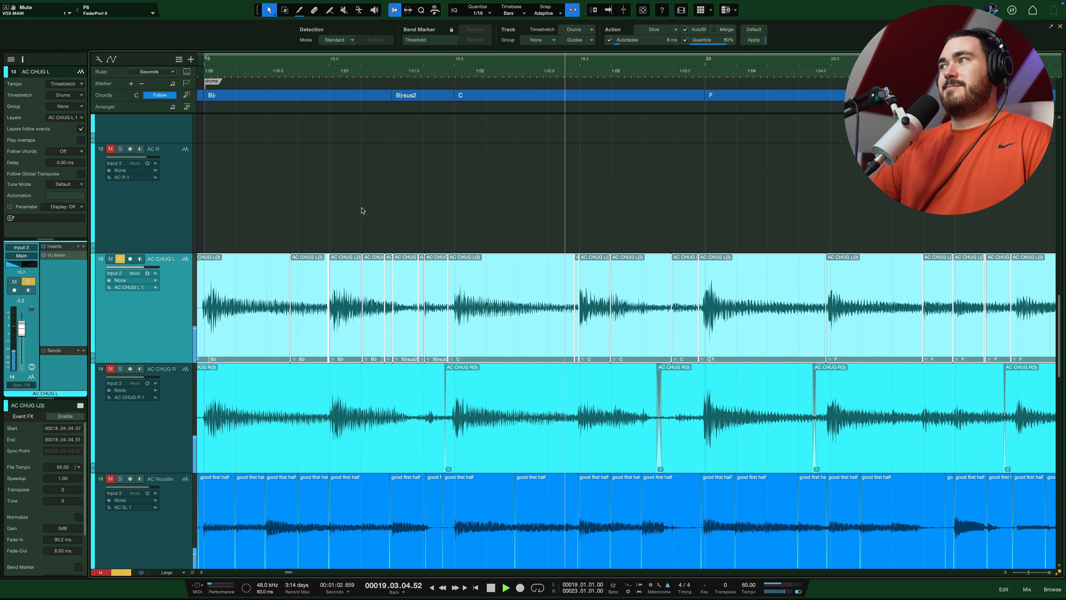
{"action": "key", "text": "space"}
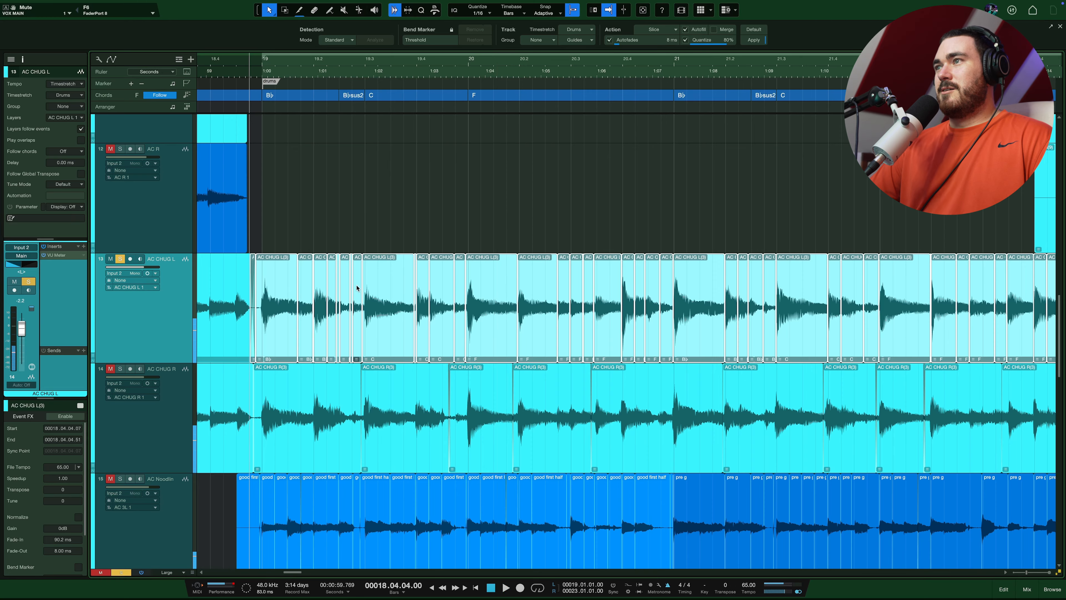
Undo the slicing, then reslice the AC CHUG L event using a lower bend marker threshold.
{"action": "scroll", "coordinate": [331, 334], "scroll_direction": "left", "scroll_amount": 2}
{"action": "key", "text": "super+z"}
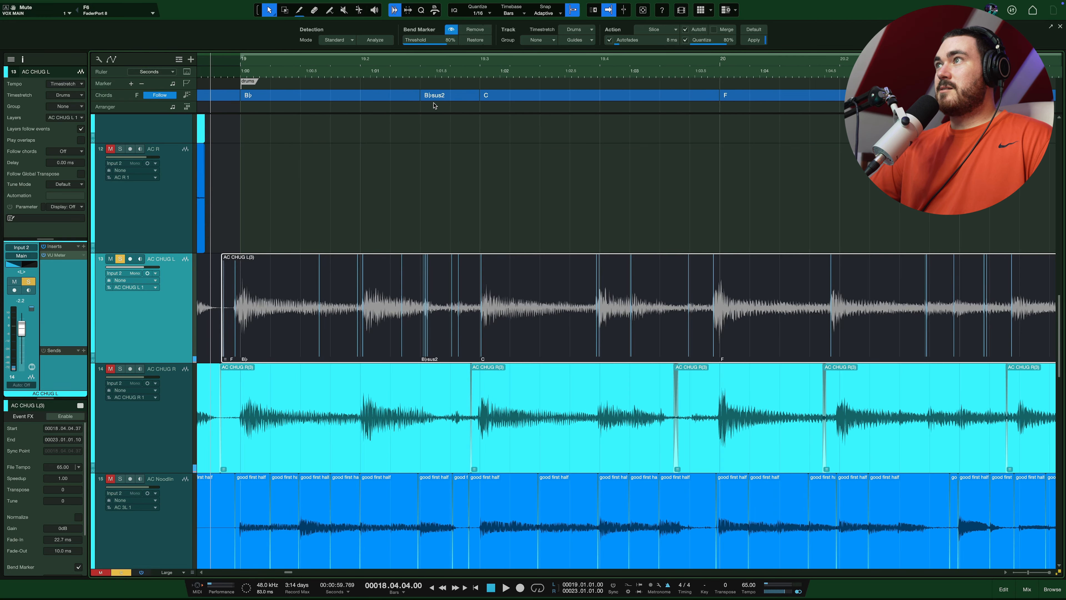
{"action": "left_click_drag", "start_coordinate": [447, 44], "coordinate": [436, 56]}
{"action": "left_click", "coordinate": [749, 39]}
Audition the resliced AC CHUG L section, then undo its slicing and bend marker detection.
{"action": "key", "text": "space"}
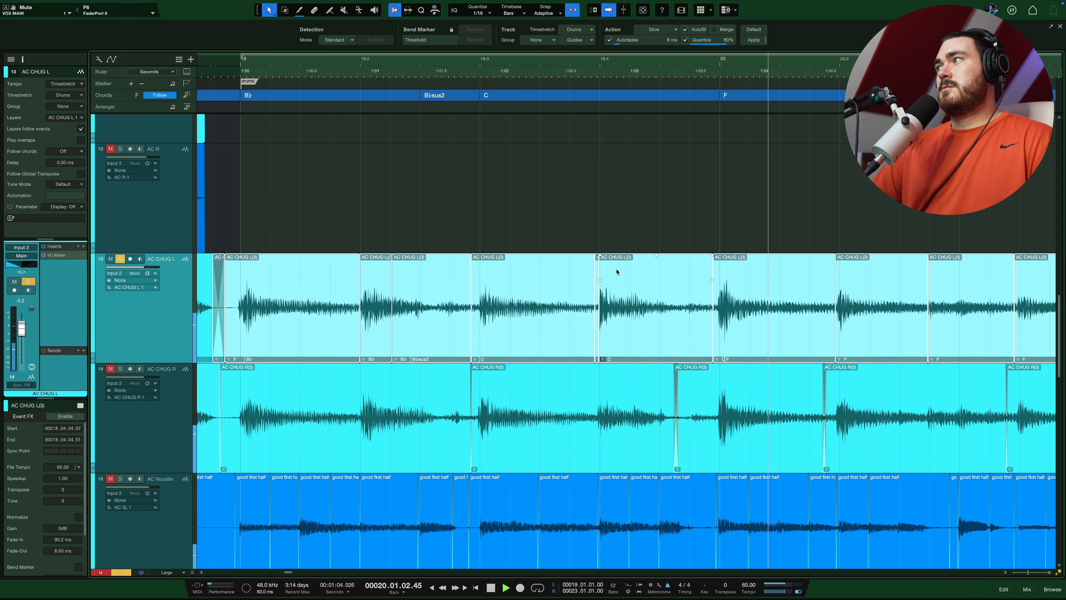
{"action": "scroll", "coordinate": [618, 270], "scroll_direction": "down", "scroll_amount": 3}
{"action": "scroll", "coordinate": [618, 270], "scroll_direction": "down", "scroll_amount": 3}
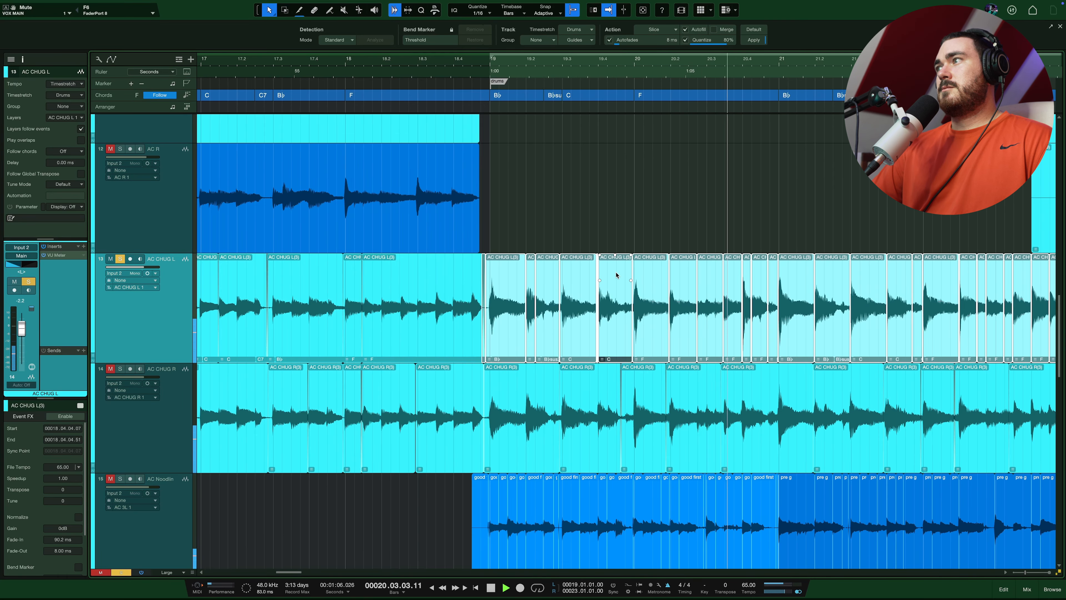
{"action": "key", "text": "ctrl+z"}
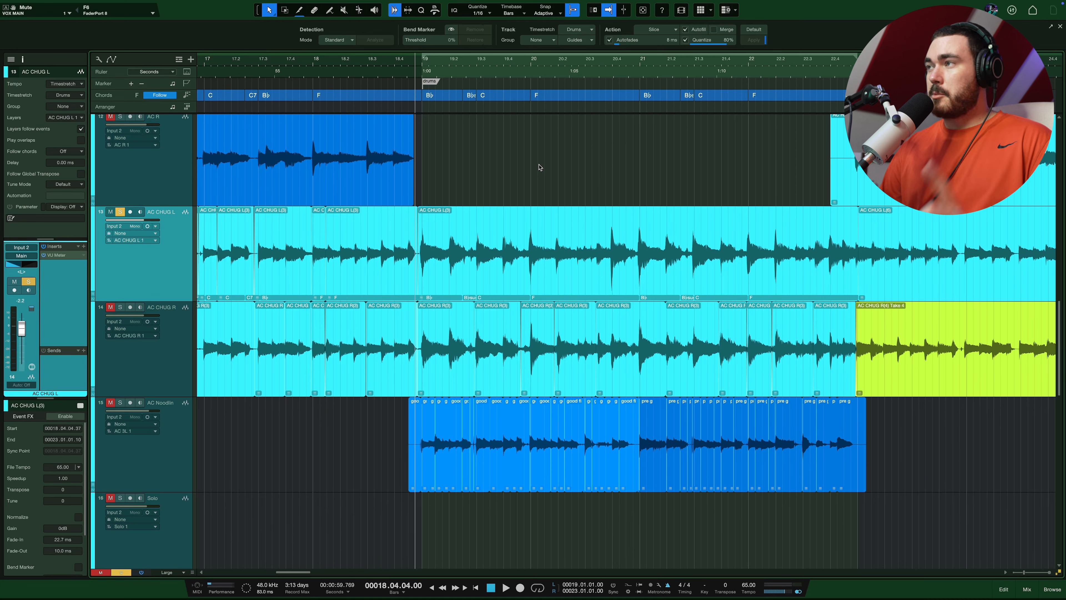
Examine the Superior Drummer 3 part and surrounding tracks at bar 19, then reselect the AC CHUG L event.
{"action": "left_click", "coordinate": [491, 230]}
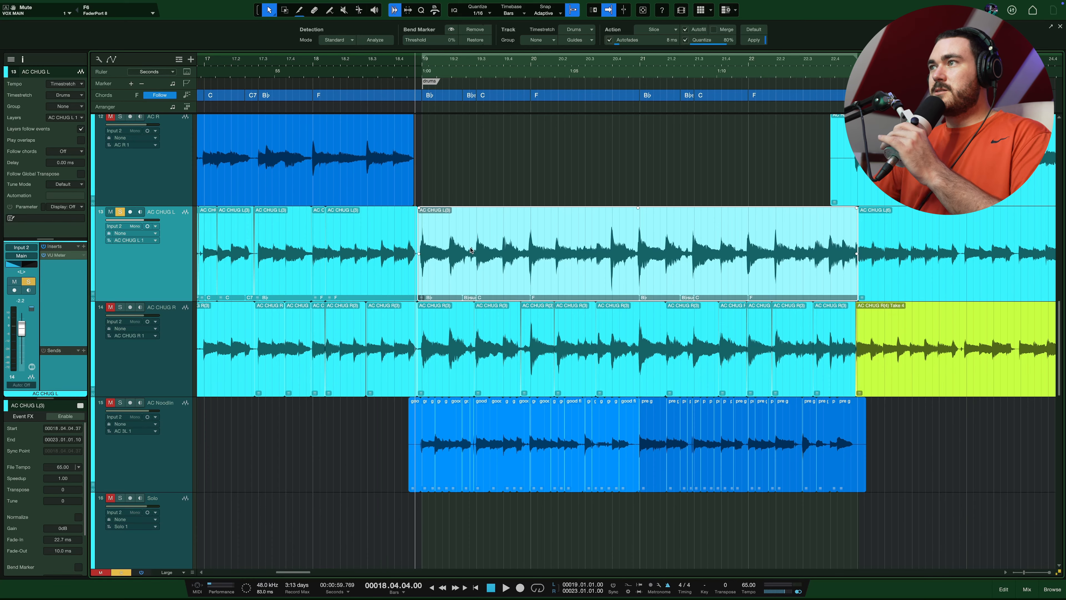
{"action": "scroll", "coordinate": [464, 250], "scroll_direction": "up", "scroll_amount": 3}
{"action": "scroll", "coordinate": [464, 250], "scroll_direction": "down", "scroll_amount": 1}
{"action": "scroll", "coordinate": [497, 240], "scroll_direction": "up", "scroll_amount": 8}
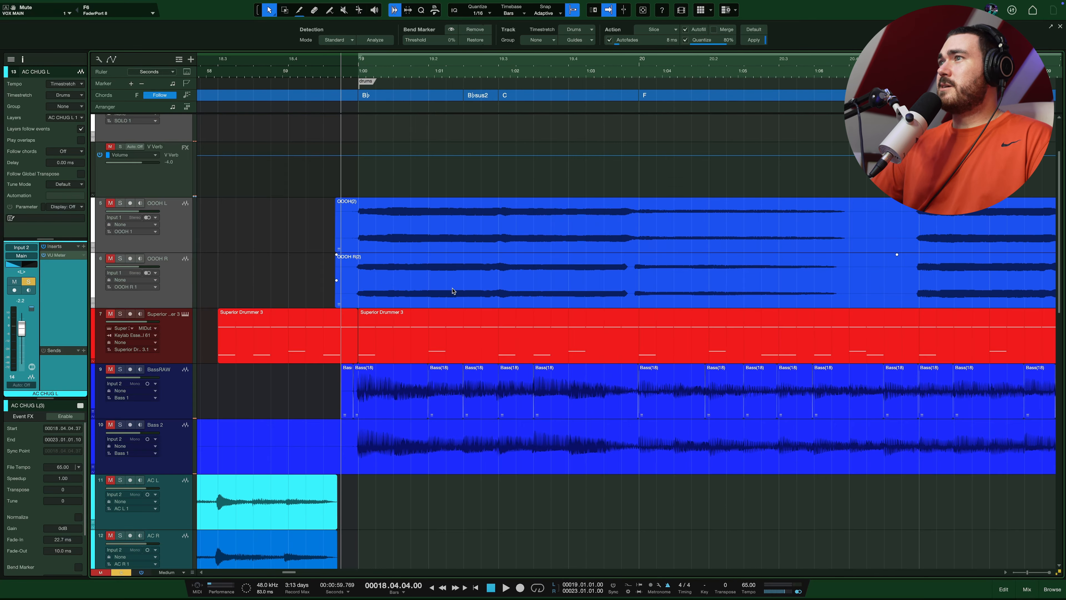
{"action": "left_click", "coordinate": [401, 314]}
{"action": "scroll", "coordinate": [401, 326], "scroll_direction": "down", "scroll_amount": 5}
{"action": "scroll", "coordinate": [389, 363], "scroll_direction": "down", "scroll_amount": 3}
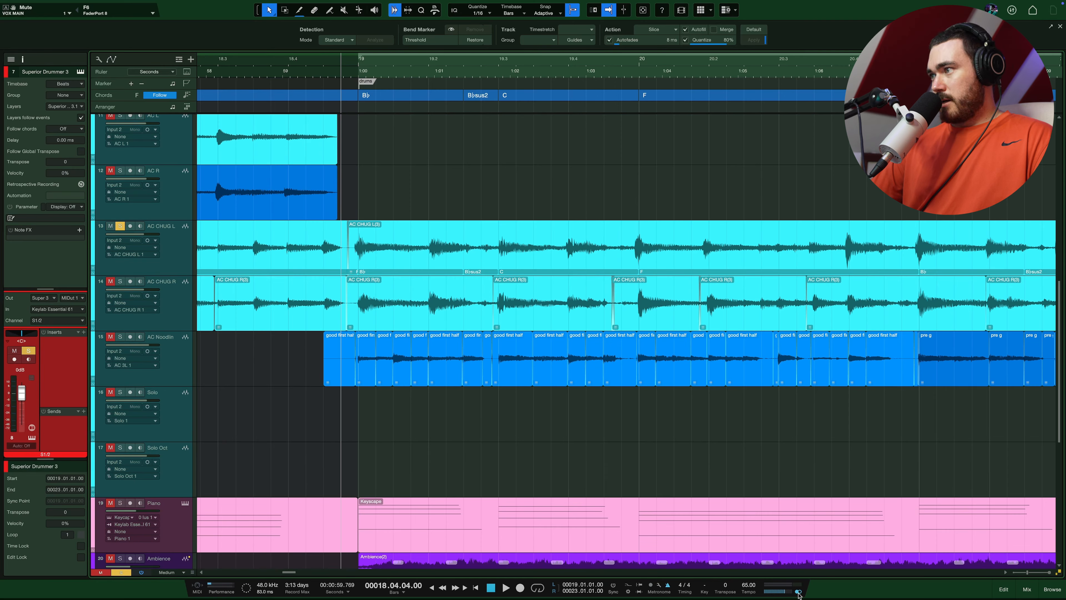
{"action": "scroll", "coordinate": [421, 297], "scroll_direction": "up", "scroll_amount": 6}
{"action": "left_click", "coordinate": [403, 345]}
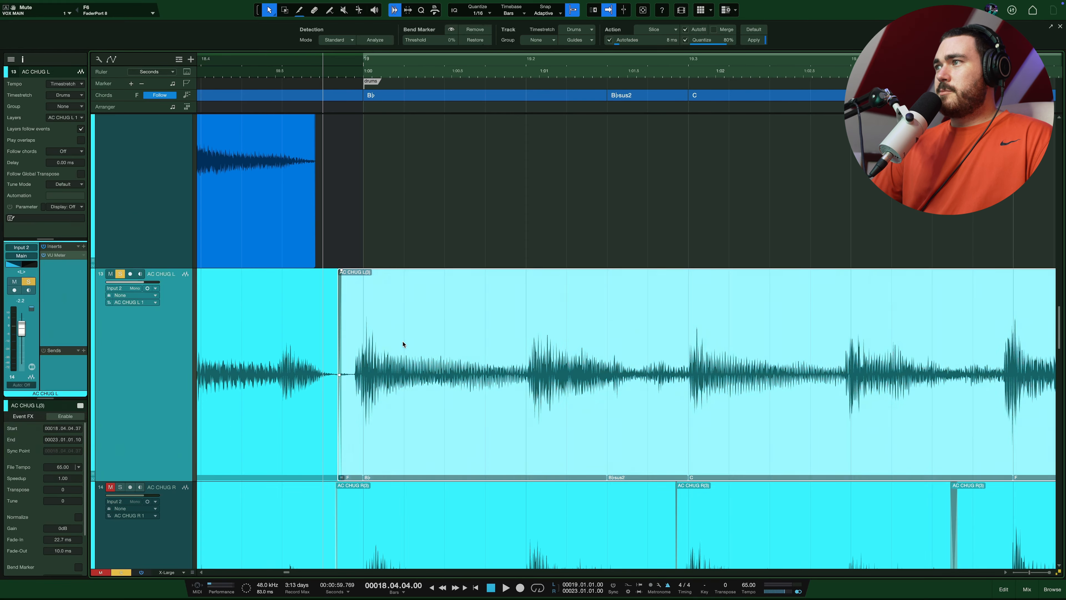
{"action": "scroll", "coordinate": [404, 345], "scroll_direction": "down", "scroll_amount": 2}
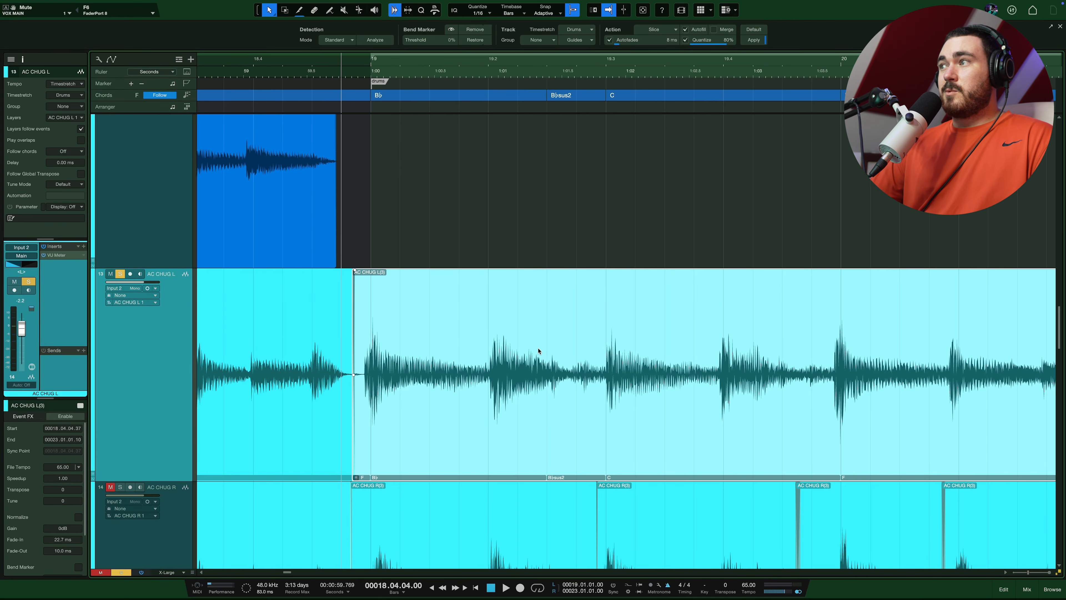
Audition the unsliced AC CHUG L event from just before bar 19 to judge its timing.
{"action": "key", "text": "space"}
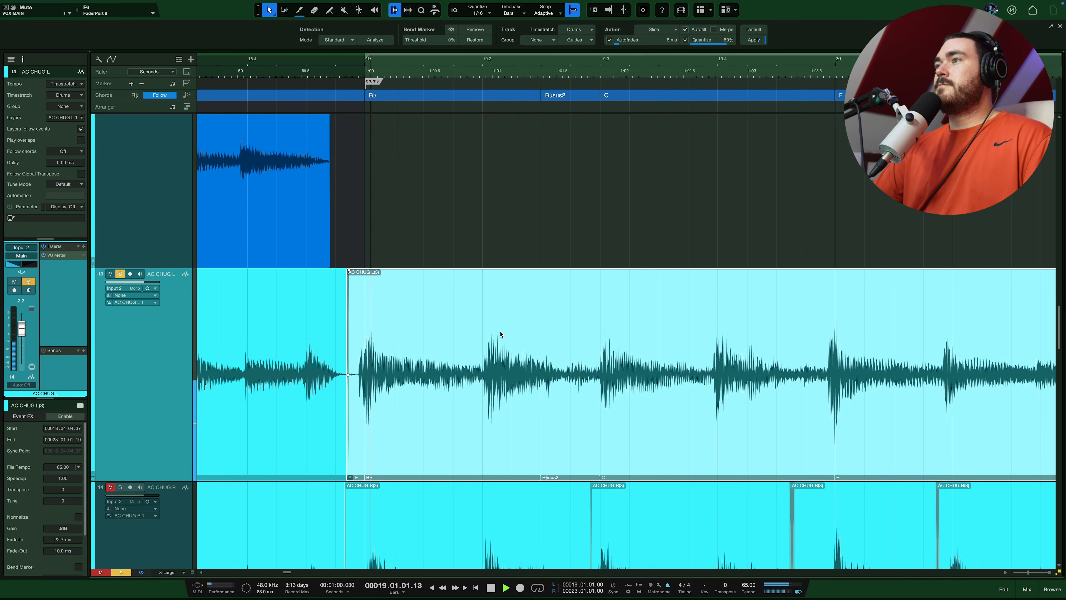
{"action": "scroll", "coordinate": [483, 344], "scroll_direction": "right", "scroll_amount": 2}
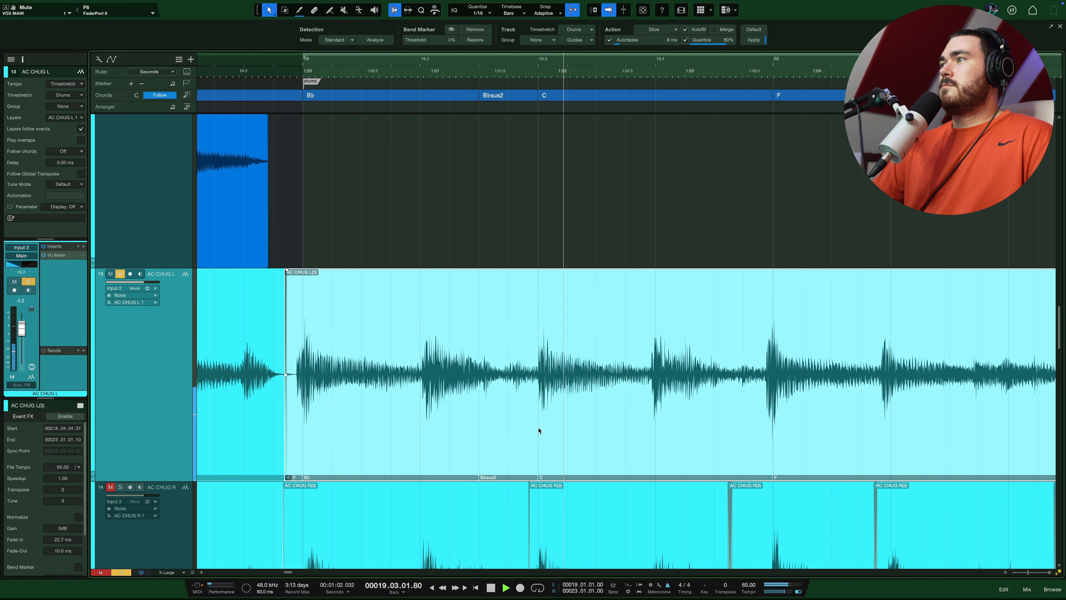
{"action": "key", "text": "space"}
{"action": "scroll", "coordinate": [740, 384], "scroll_direction": "right", "scroll_amount": 1}
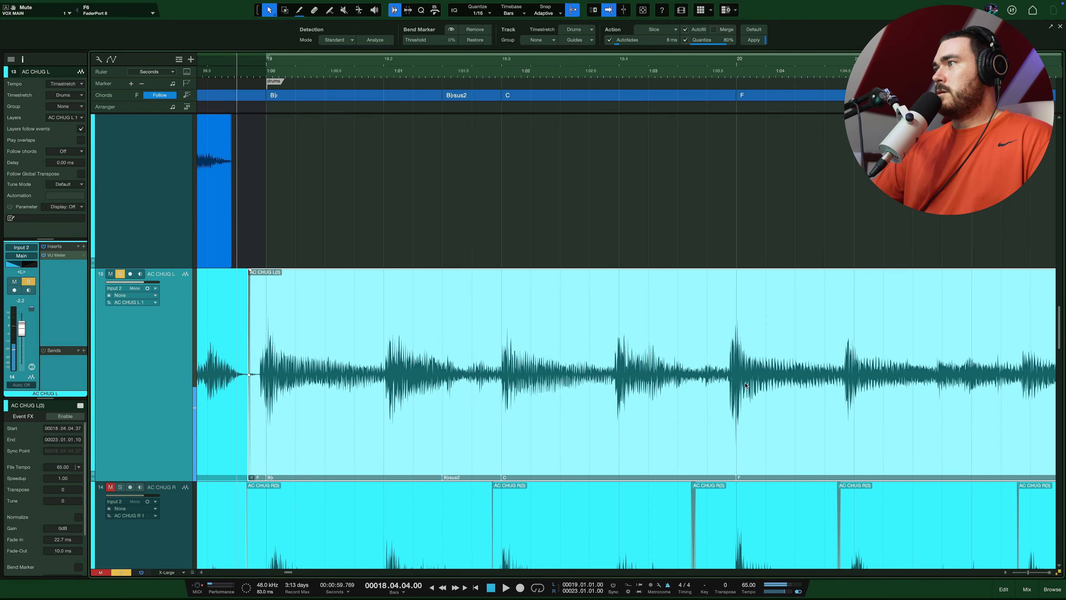
Split the AC CHUG L event just before the hit at beat 19.4.
{"action": "scroll", "coordinate": [732, 382], "scroll_direction": "up", "scroll_amount": 2}
{"action": "scroll", "coordinate": [657, 362], "scroll_direction": "down", "scroll_amount": 5}
{"action": "scroll", "coordinate": [564, 382], "scroll_direction": "down", "scroll_amount": 1}
{"action": "scroll", "coordinate": [565, 382], "scroll_direction": "left", "scroll_amount": 3}
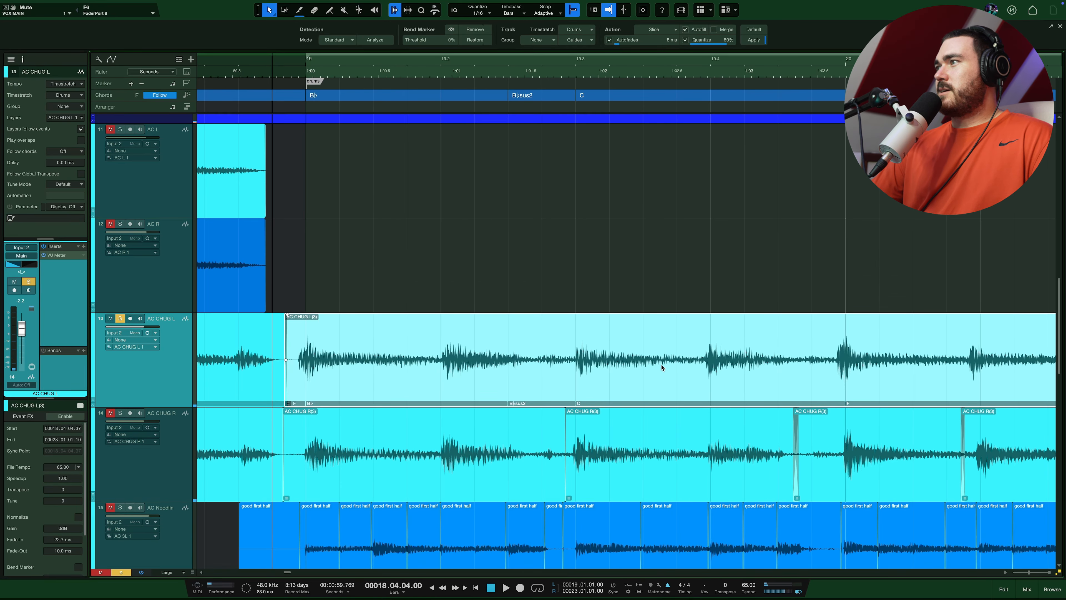
{"action": "scroll", "coordinate": [661, 368], "scroll_direction": "right", "scroll_amount": 3}
{"action": "left_click", "coordinate": [587, 366], "text": "alt"}
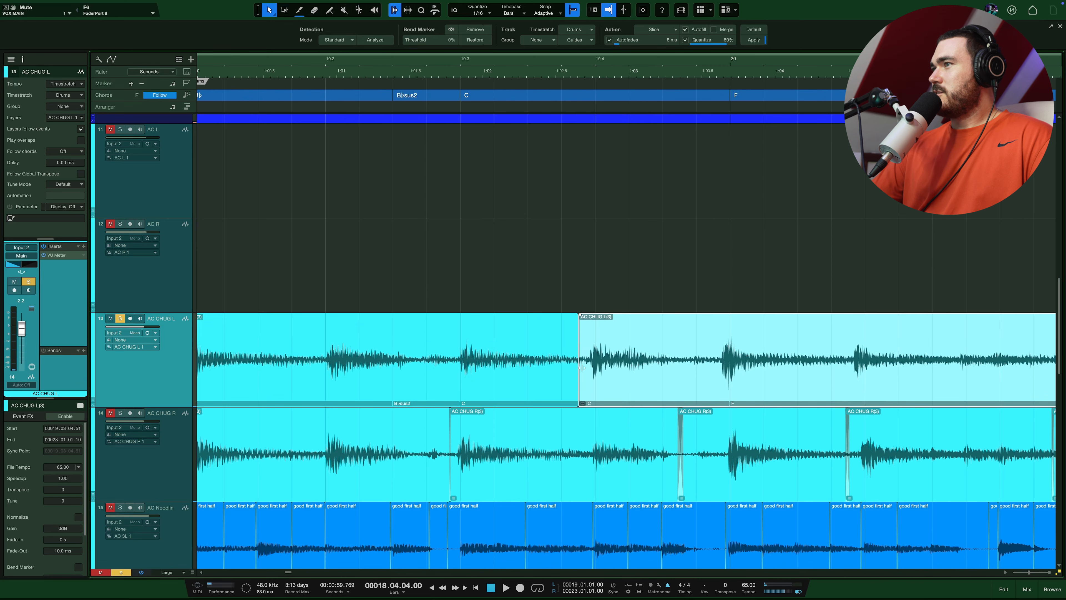
Split AC CHUG L again before bar 20, then nudge the isolated 19.4 hit later onto the beat with crossfaded edges.
{"action": "scroll", "coordinate": [713, 369], "scroll_direction": "right", "scroll_amount": 1}
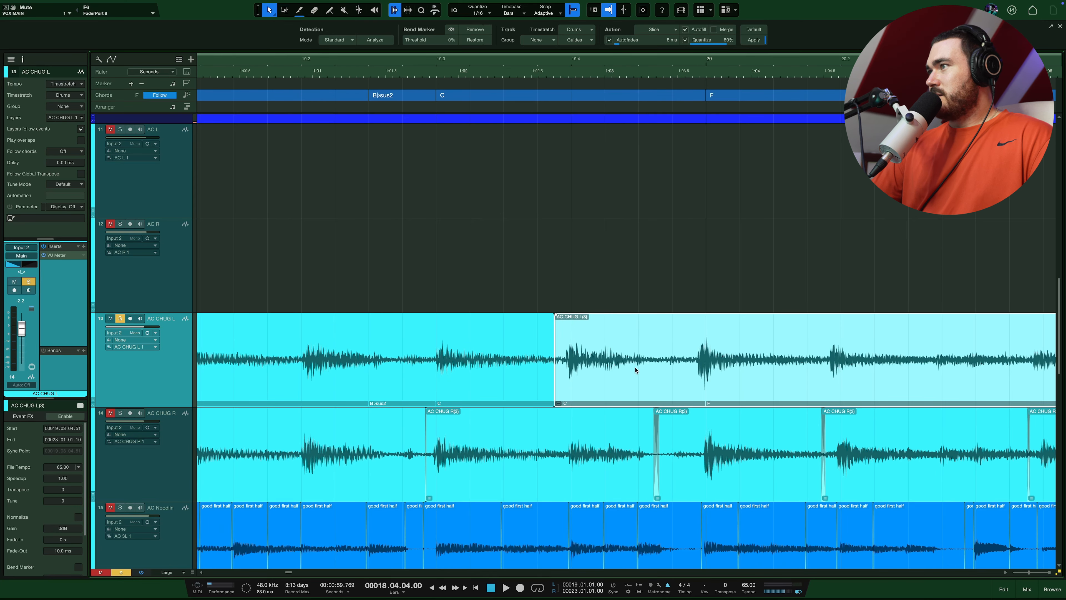
{"action": "left_click", "coordinate": [677, 370], "text": "alt"}
{"action": "left_click_drag", "start_coordinate": [606, 370], "coordinate": [609, 371]}
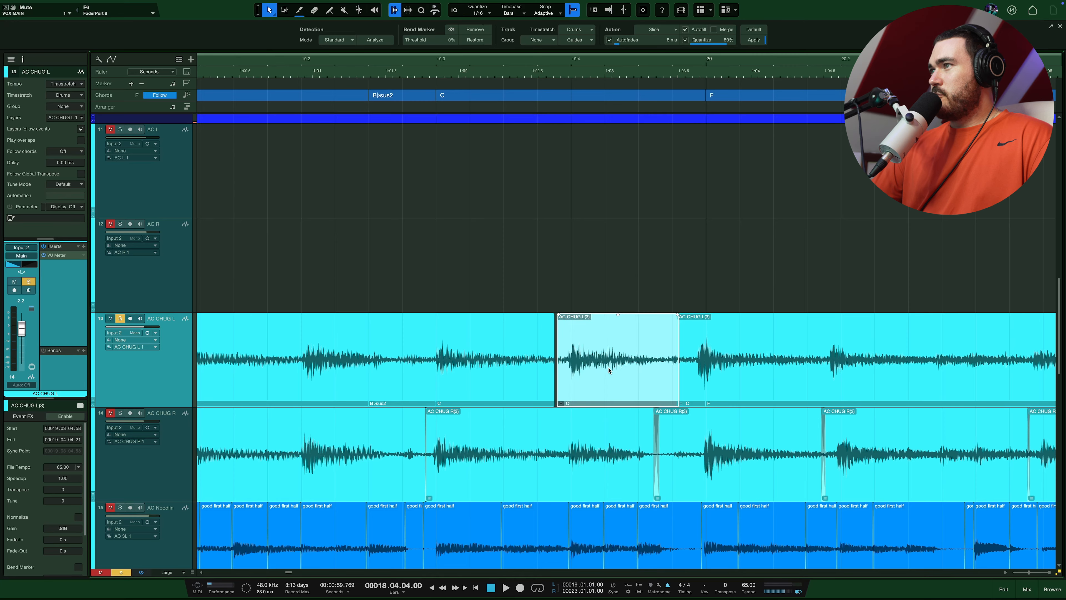
{"action": "scroll", "coordinate": [670, 369], "scroll_direction": "right", "scroll_amount": 4}
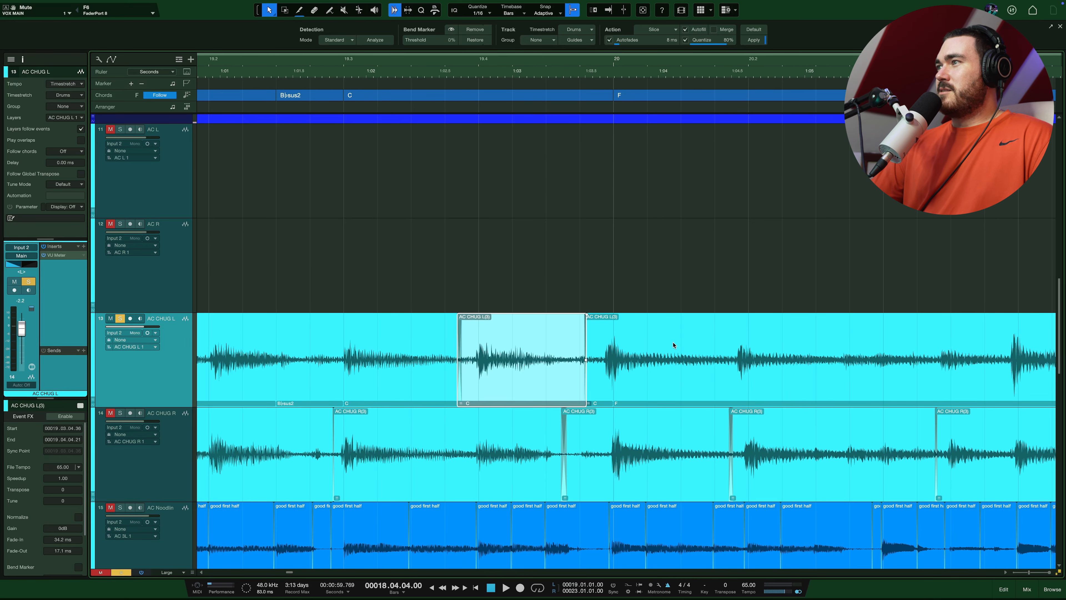
Select the AC CHUG L piece running through bar 20 and split it just before the hit at beat 21.4.
{"action": "scroll", "coordinate": [692, 370], "scroll_direction": "right", "scroll_amount": 4}
{"action": "left_click", "coordinate": [694, 381]}
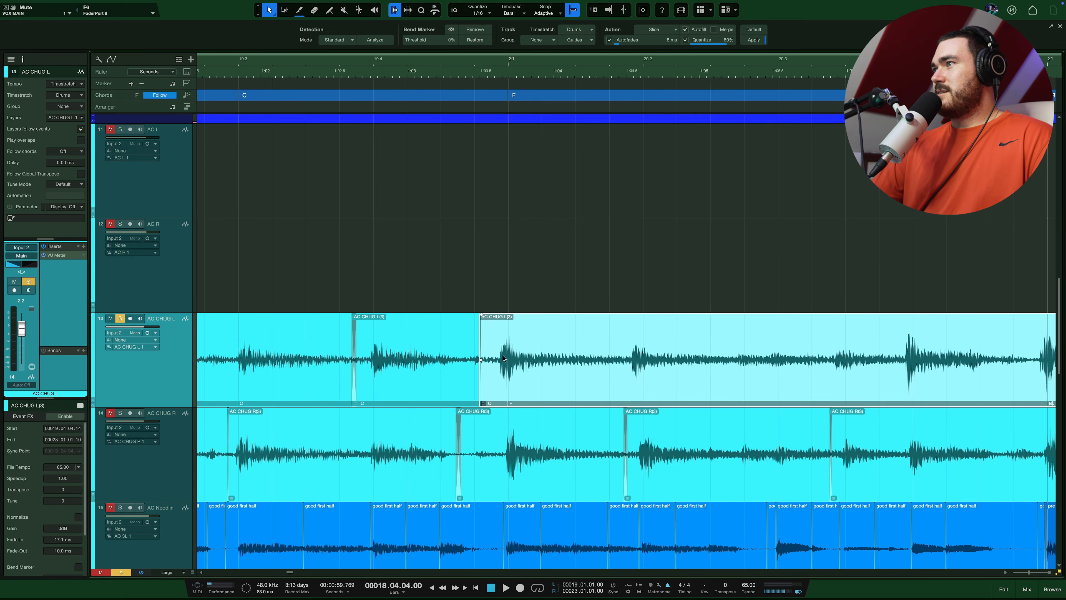
{"action": "scroll", "coordinate": [901, 360], "scroll_direction": "right", "scroll_amount": 7}
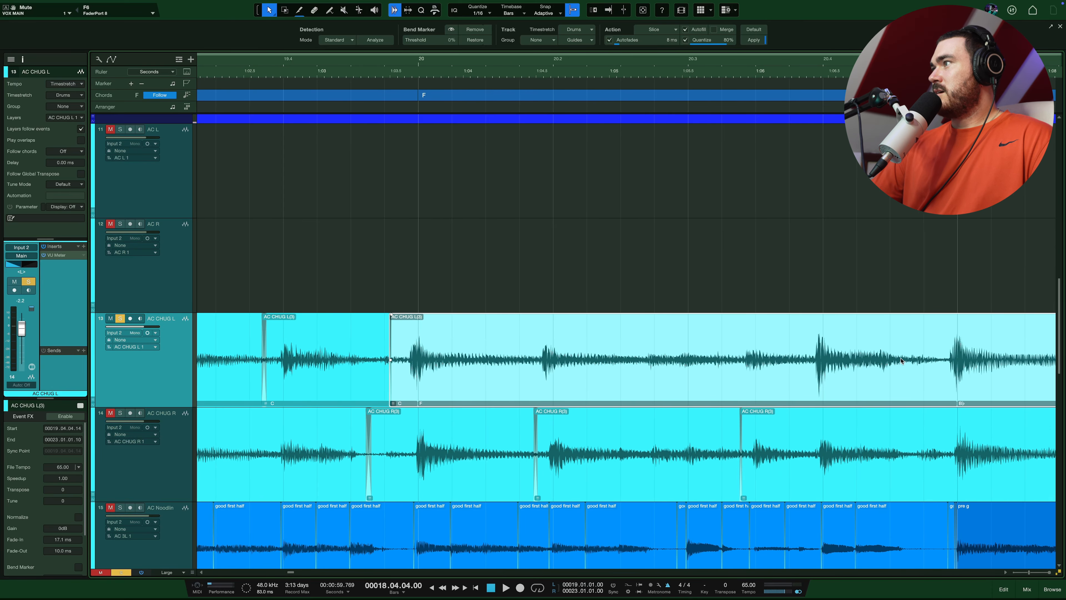
{"action": "scroll", "coordinate": [876, 371], "scroll_direction": "right", "scroll_amount": 8}
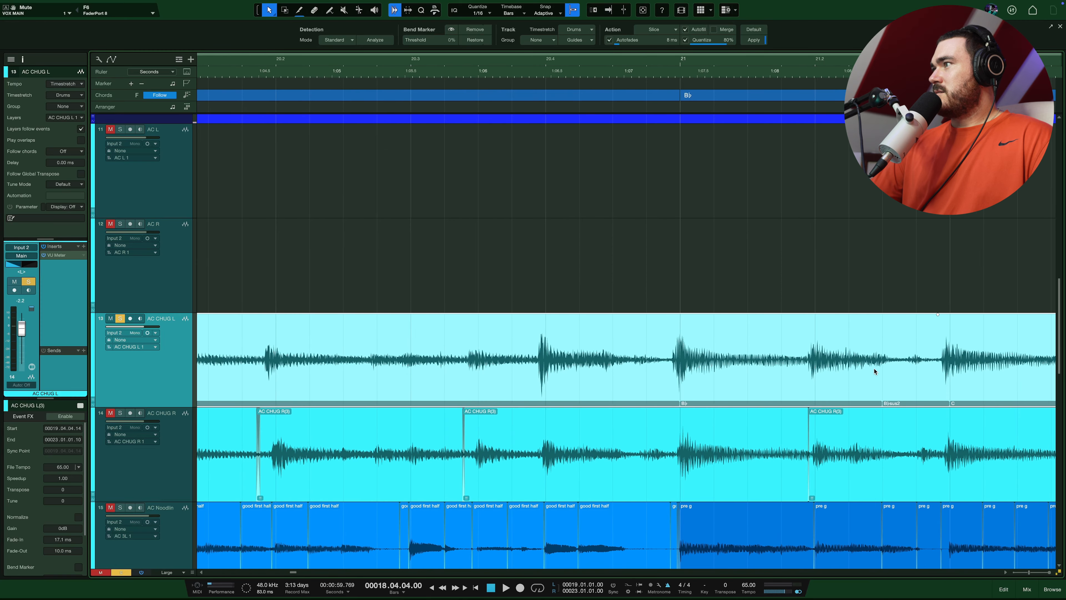
{"action": "scroll", "coordinate": [944, 377], "scroll_direction": "right", "scroll_amount": 8}
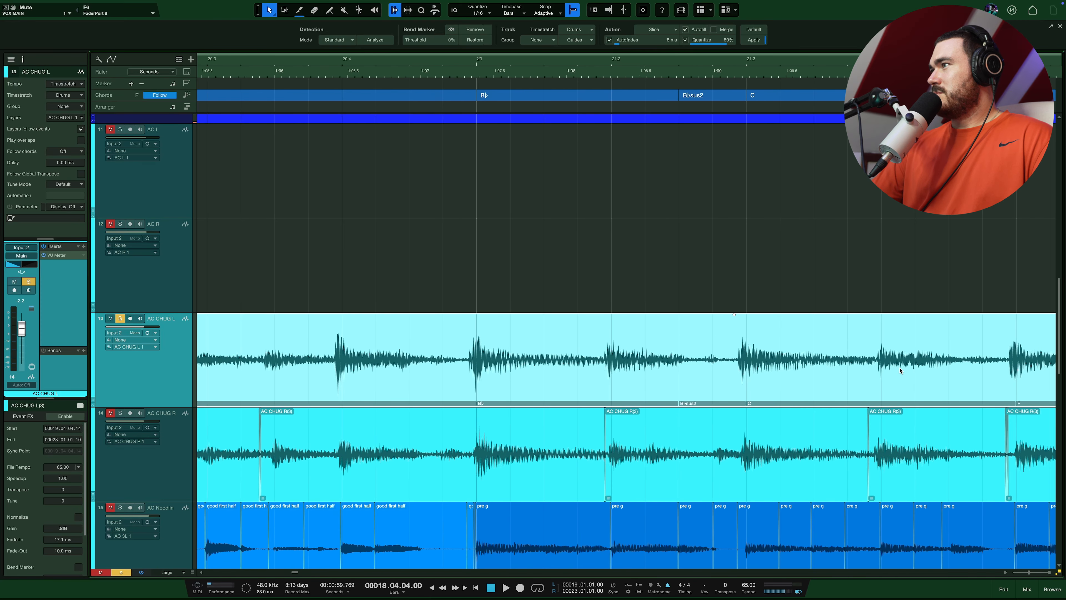
{"action": "left_click", "coordinate": [870, 365], "text": "alt"}
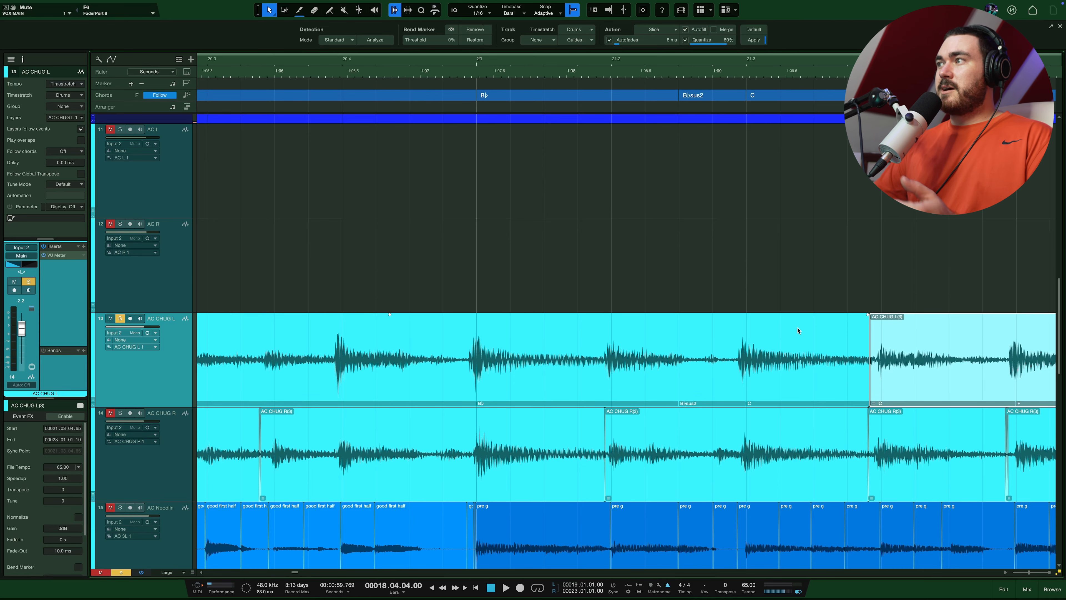
Nudge the AC CHUG L piece between bar 20 and beat 21.4 later so its first hit lines up with bar 20.
{"action": "scroll", "coordinate": [778, 255], "scroll_direction": "left", "scroll_amount": 1}
{"action": "scroll", "coordinate": [735, 250], "scroll_direction": "right", "scroll_amount": 4}
{"action": "scroll", "coordinate": [676, 333], "scroll_direction": "down", "scroll_amount": 5}
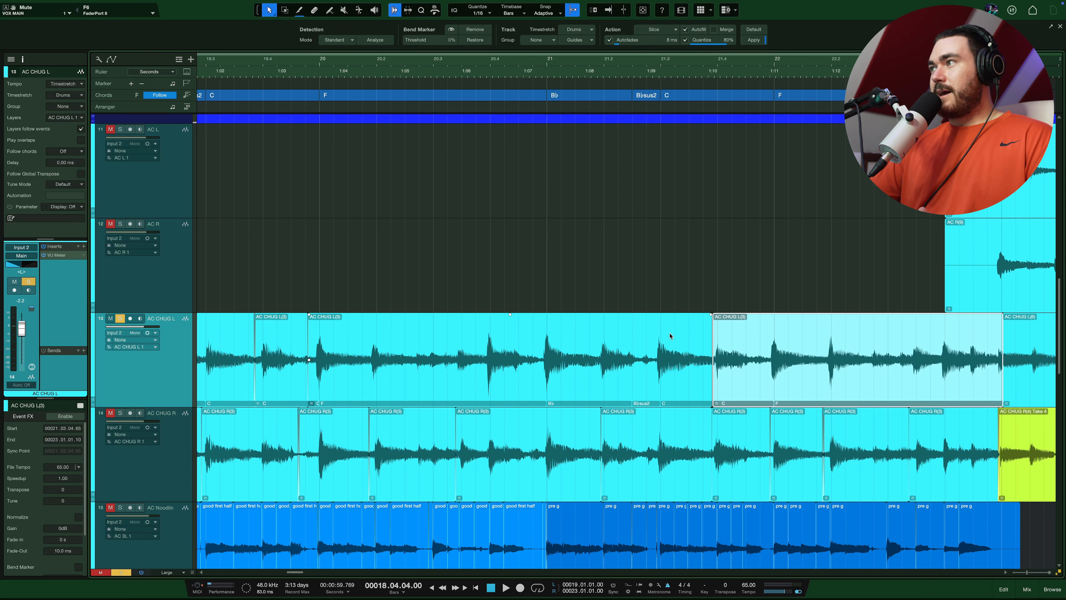
{"action": "scroll", "coordinate": [680, 345], "scroll_direction": "right", "scroll_amount": 2}
{"action": "scroll", "coordinate": [588, 369], "scroll_direction": "left", "scroll_amount": 4}
{"action": "left_click", "coordinate": [491, 398]}
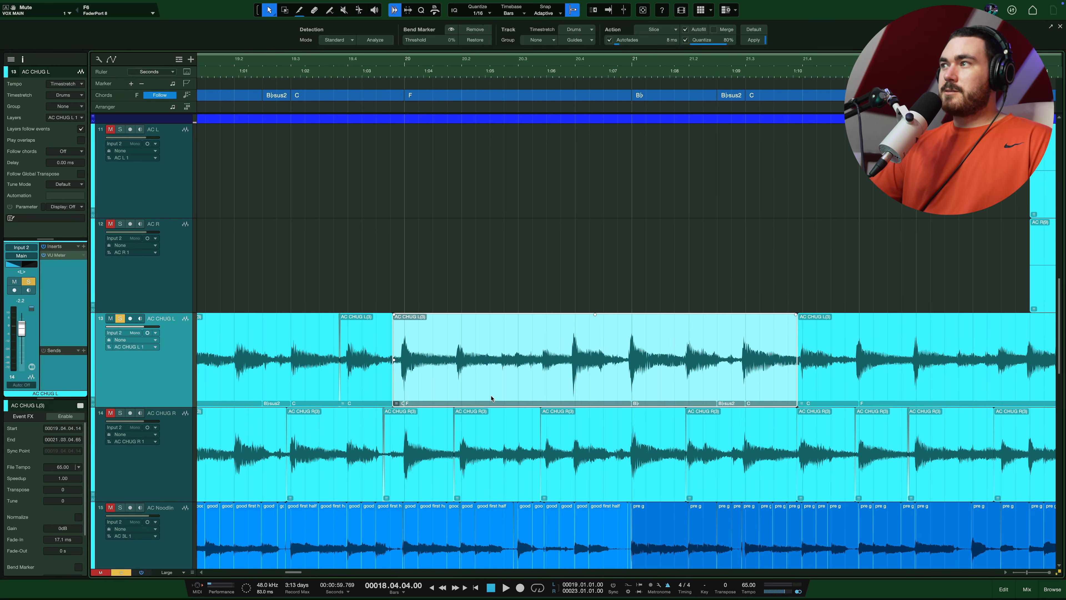
{"action": "scroll", "coordinate": [424, 393], "scroll_direction": "up", "scroll_amount": 5}
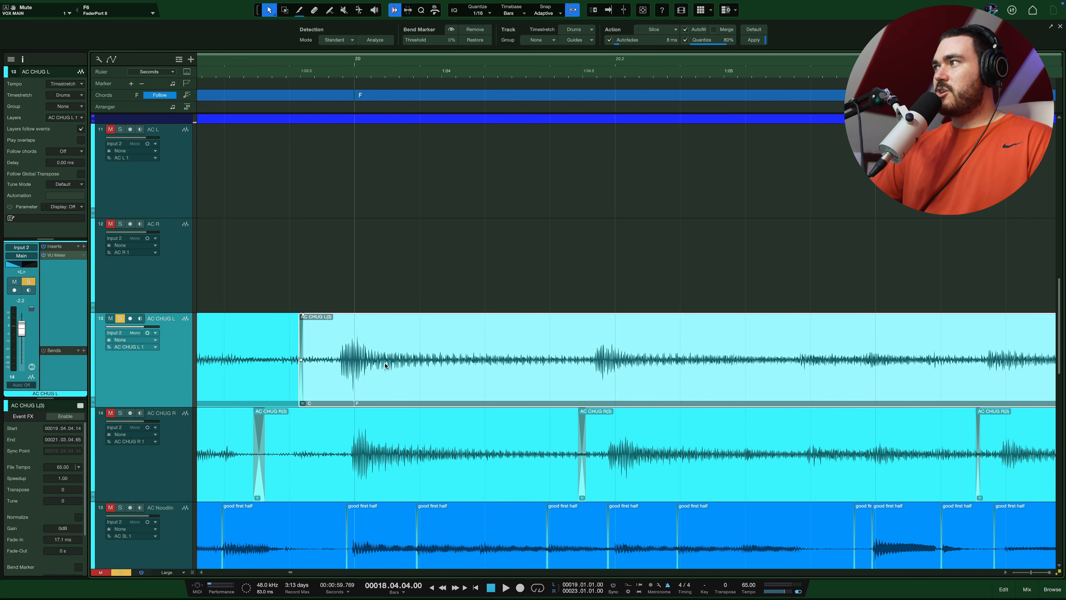
{"action": "scroll", "coordinate": [385, 365], "scroll_direction": "down", "scroll_amount": 2}
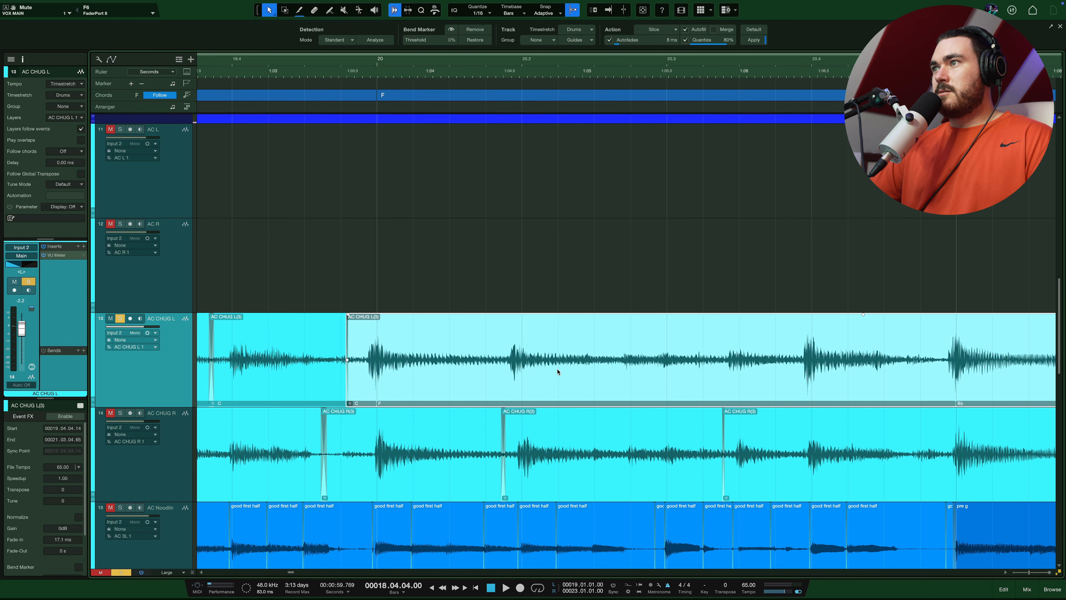
{"action": "left_click_drag", "start_coordinate": [374, 368], "coordinate": [381, 371]}
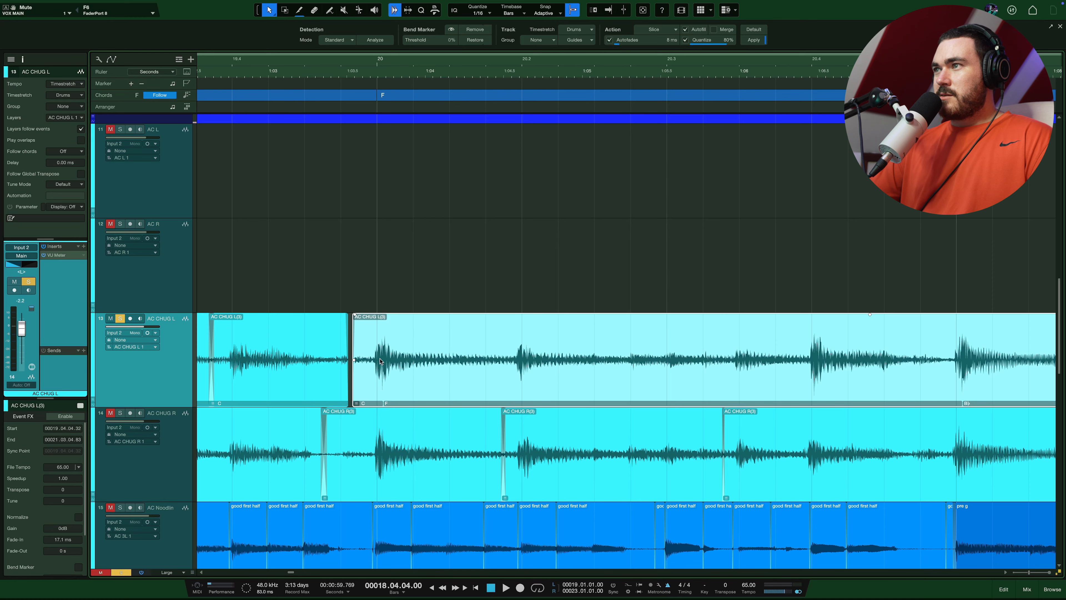
{"action": "scroll", "coordinate": [524, 347], "scroll_direction": "right", "scroll_amount": 5}
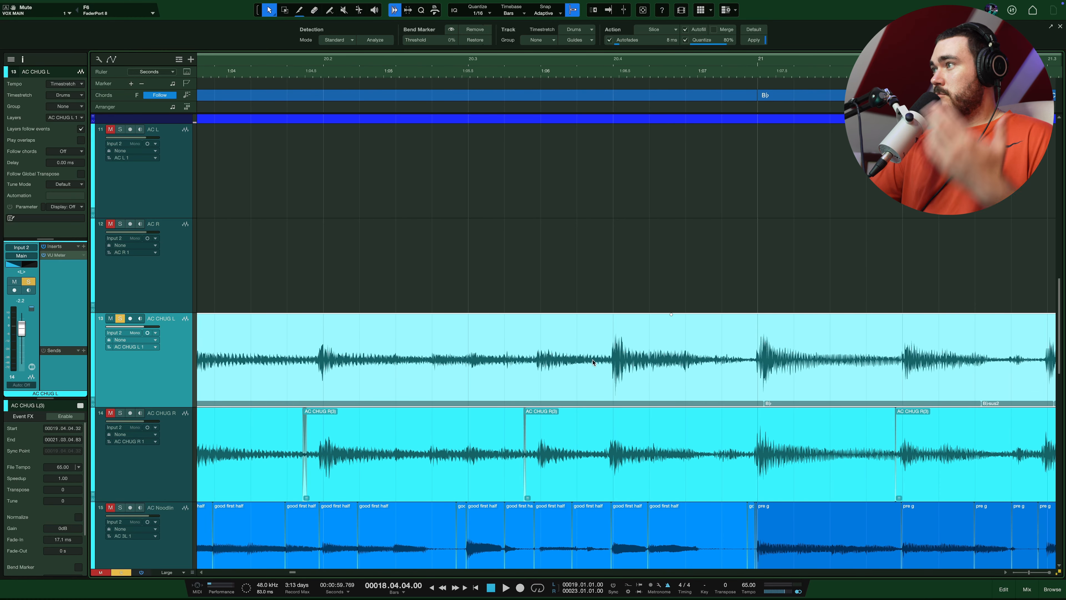
{"action": "scroll", "coordinate": [664, 365], "scroll_direction": "right", "scroll_amount": 6}
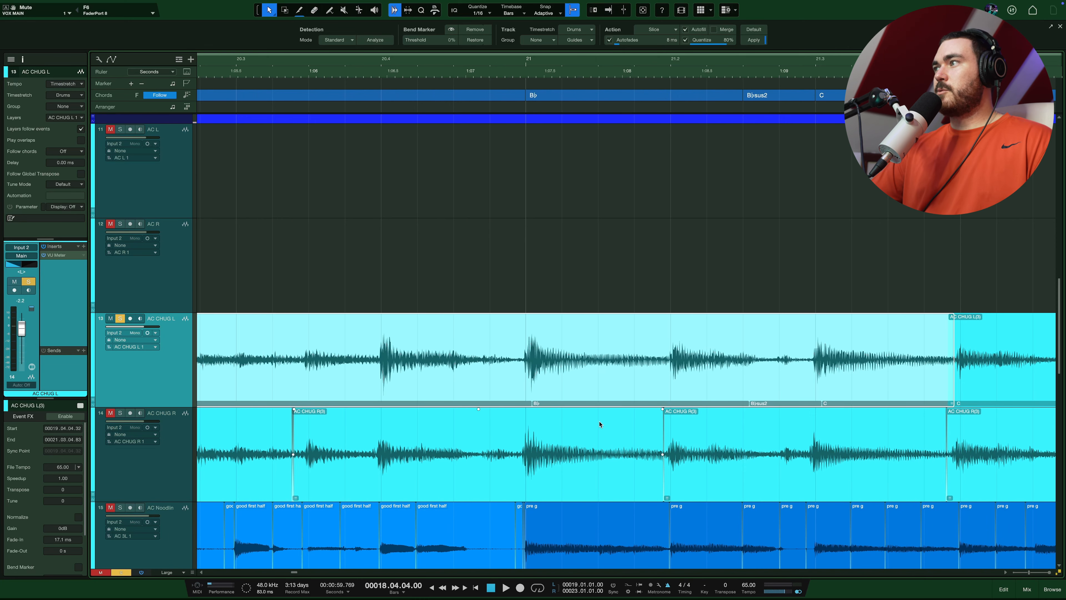
Play the AC CHUG L edits from around beat 19.3 through bar 21 to check their timing.
{"action": "scroll", "coordinate": [599, 425], "scroll_direction": "right", "scroll_amount": 1}
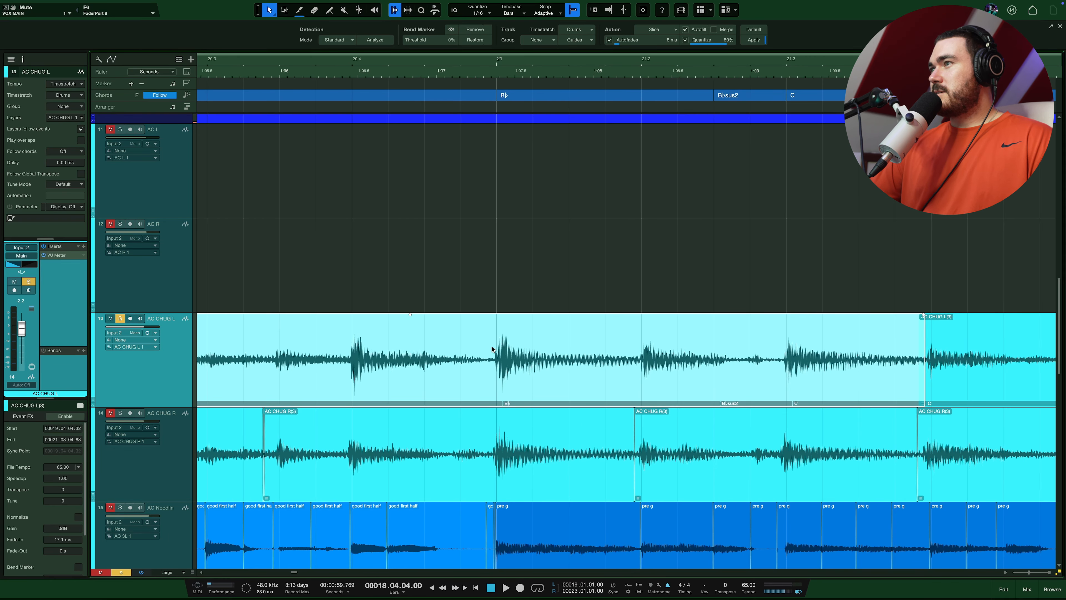
{"action": "scroll", "coordinate": [503, 373], "scroll_direction": "left", "scroll_amount": 8}
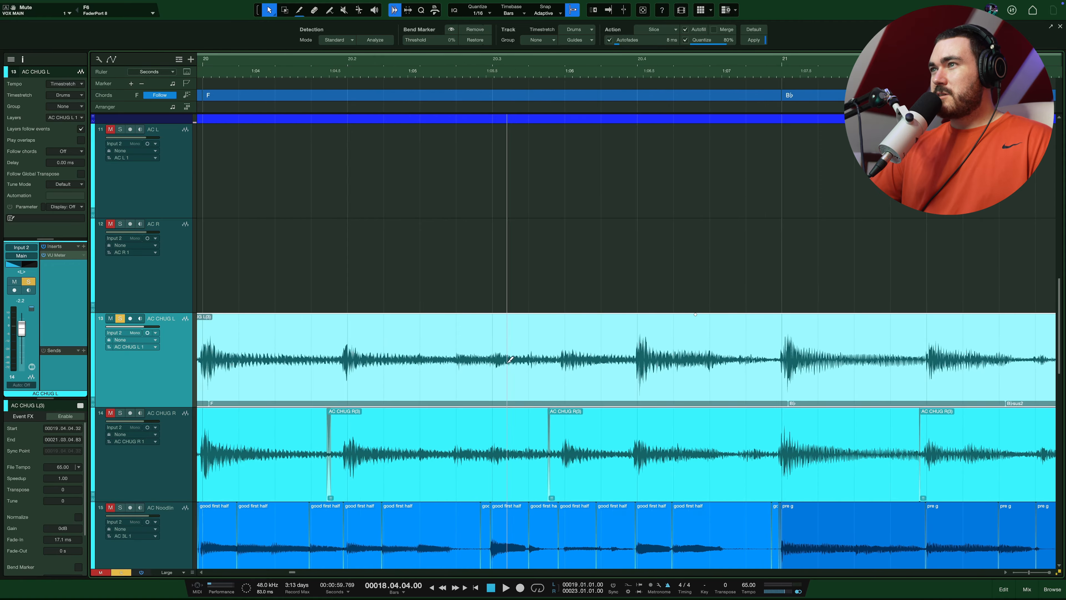
{"action": "key", "text": "w"}
{"action": "key", "text": "w"}
{"action": "left_click", "coordinate": [333, 63]}
{"action": "key", "text": "space"}
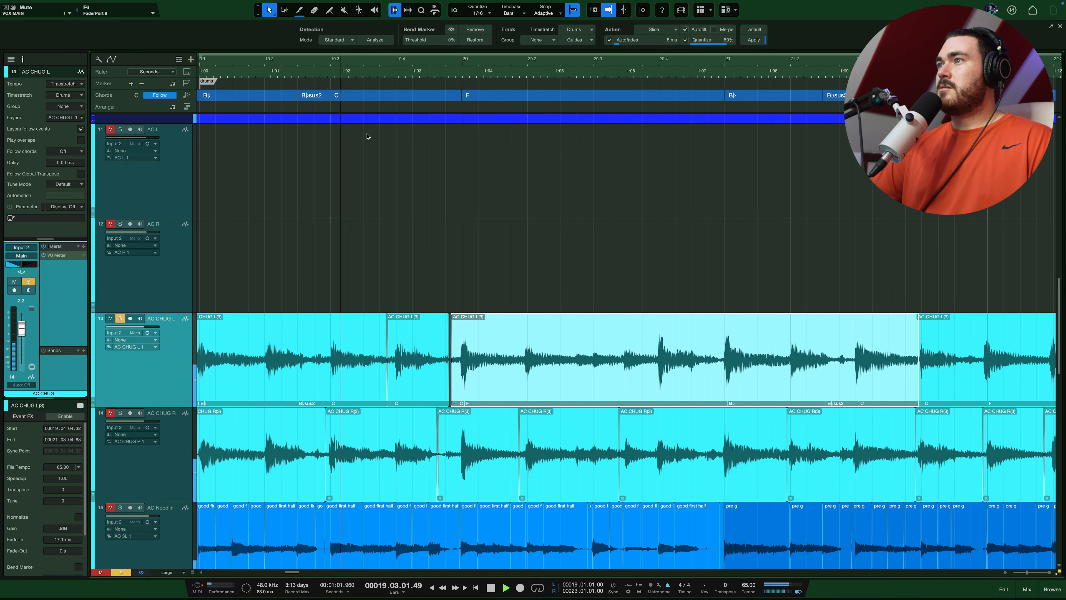
{"action": "key", "text": "e"}
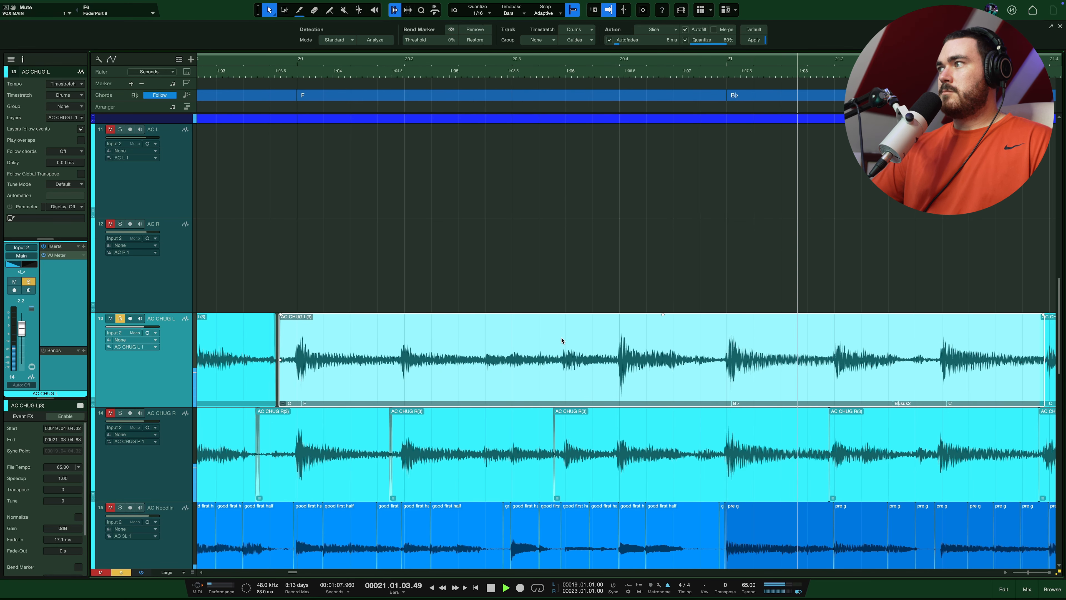
{"action": "key", "text": "space"}
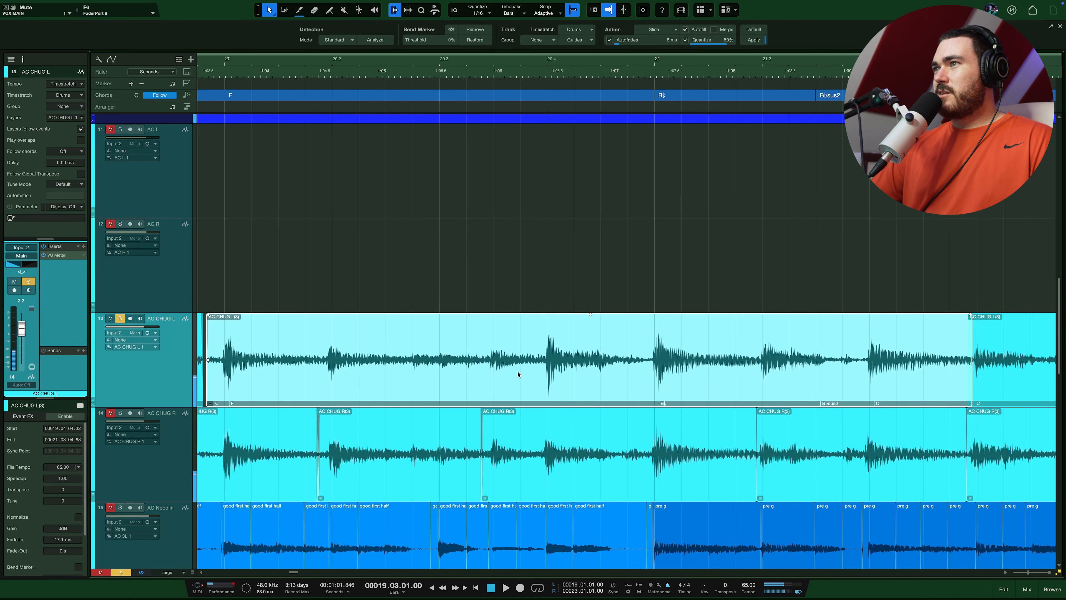
Nudge the AC CHUG L piece between bar 20 and beat 21.4 slightly earlier, and play the passage back.
{"action": "left_click_drag", "start_coordinate": [518, 374], "coordinate": [516, 379]}
{"action": "scroll", "coordinate": [394, 359], "scroll_direction": "left", "scroll_amount": 3}
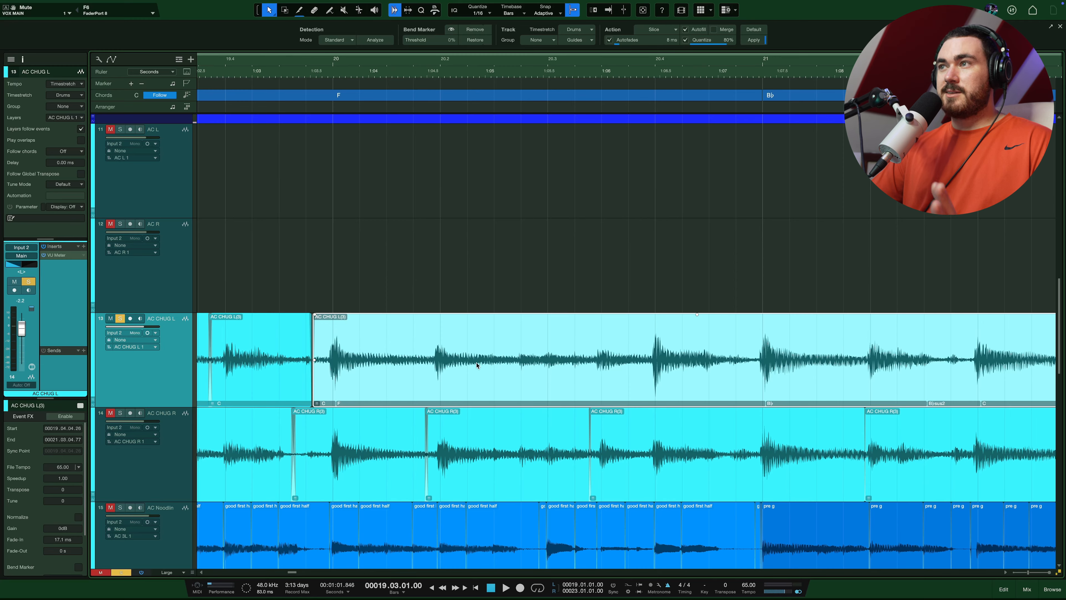
{"action": "scroll", "coordinate": [281, 78], "scroll_direction": "left", "scroll_amount": 3}
{"action": "double_click", "coordinate": [292, 56]}
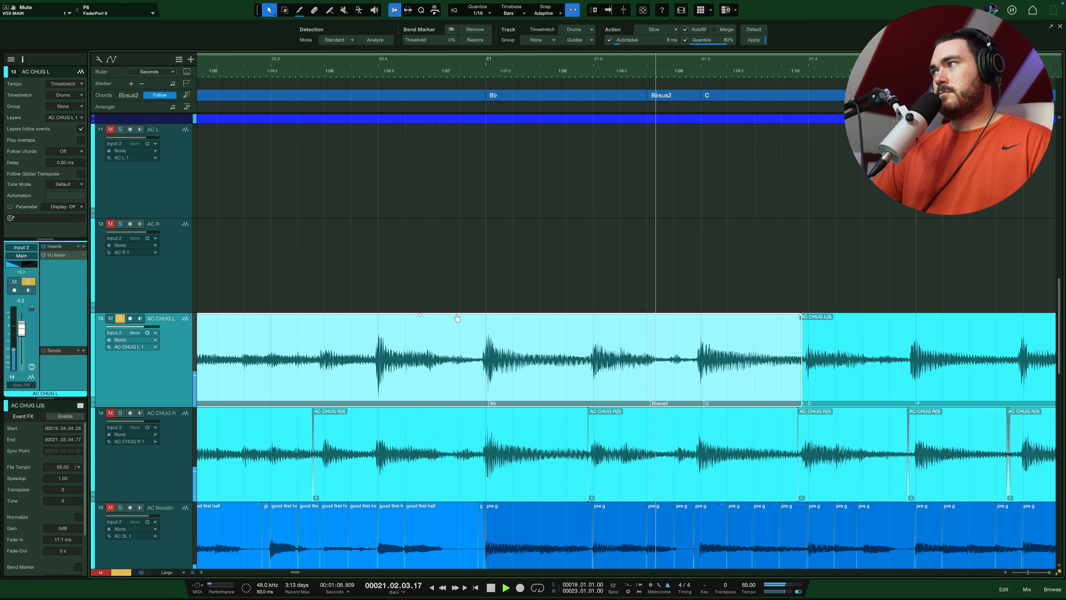
{"action": "key", "text": "space"}
Close the gap before bar 20 on AC CHUG L by crossfading the isolated 19.4 hit with the following piece.
{"action": "scroll", "coordinate": [570, 382], "scroll_direction": "up", "scroll_amount": 6}
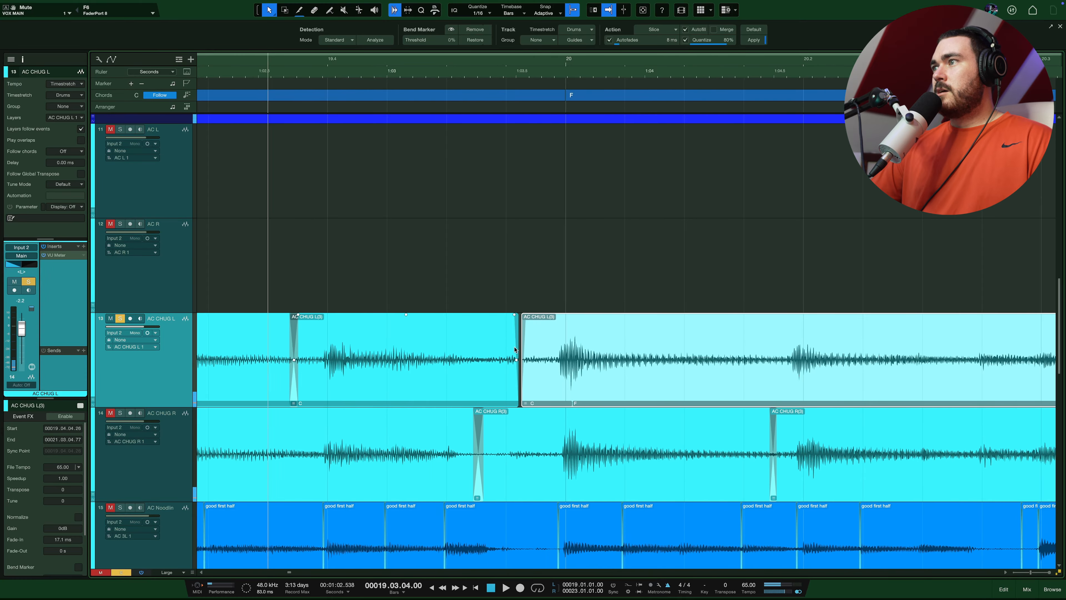
{"action": "left_click_drag", "start_coordinate": [567, 384], "coordinate": [600, 381]}
{"action": "key", "text": "x"}
{"action": "scroll", "coordinate": [600, 375], "scroll_direction": "down", "scroll_amount": 6}
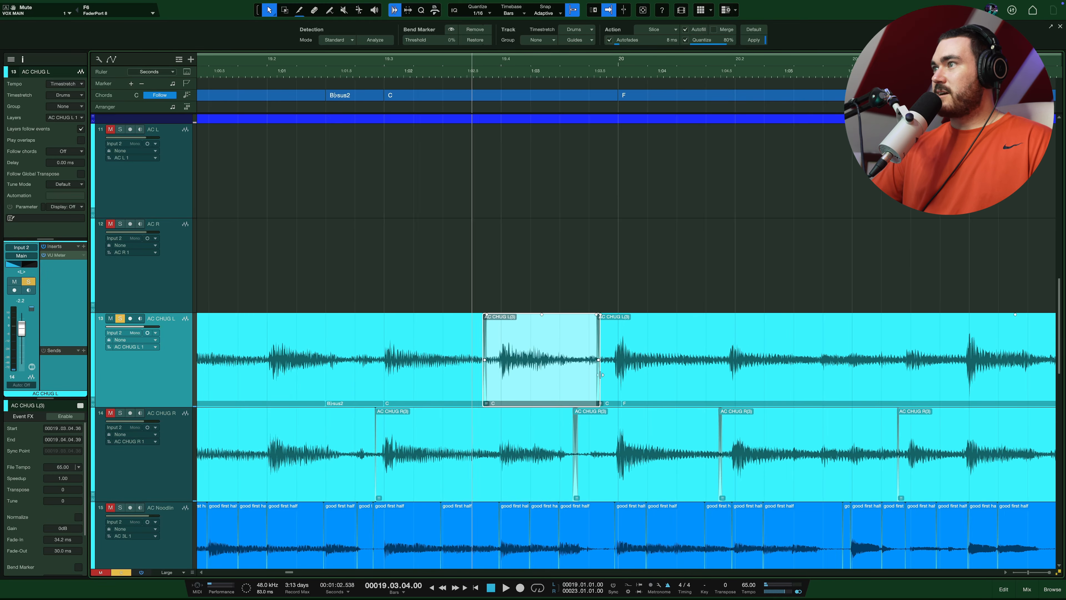
Audition the isolated AC CHUG L hit by playing from just before beat 19.4.
{"action": "scroll", "coordinate": [601, 375], "scroll_direction": "right", "scroll_amount": 1}
{"action": "left_click", "coordinate": [503, 67]}
{"action": "scroll", "coordinate": [468, 266], "scroll_direction": "up", "scroll_amount": 3}
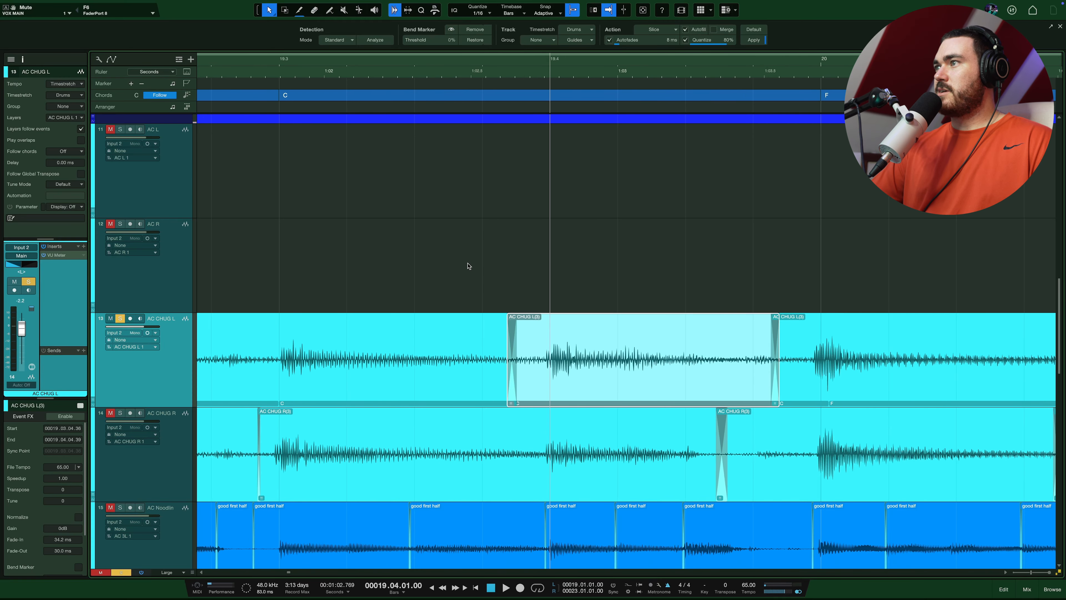
{"action": "left_click", "coordinate": [501, 64]}
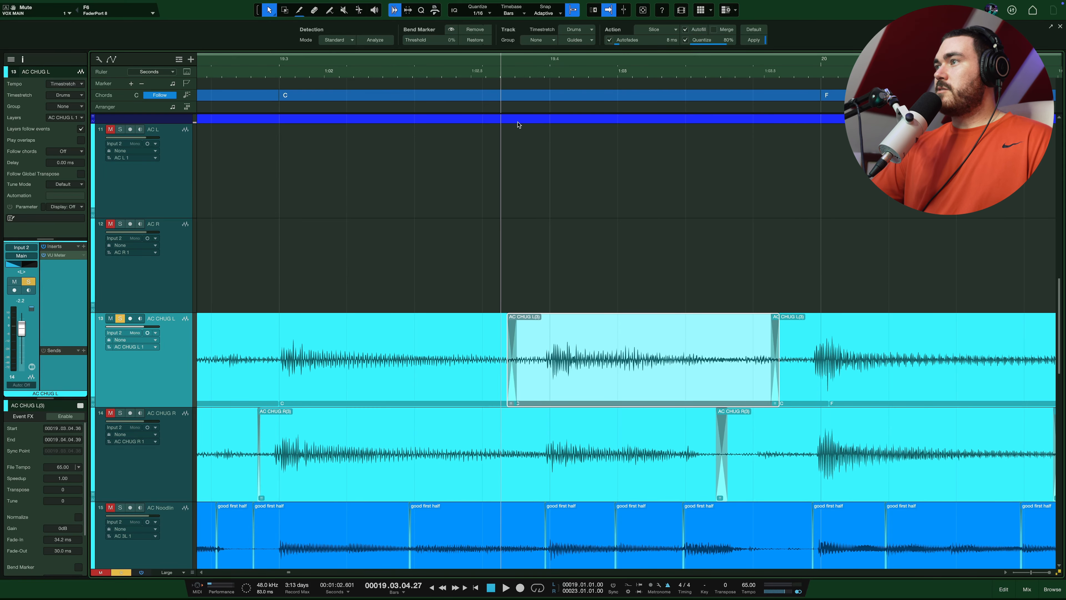
{"action": "key", "text": "space"}
{"action": "key", "text": "space"}
Inspect the Superior Drummer 3 part around beat 19.4, and replay the AC CHUG L edit against it.
{"action": "scroll", "coordinate": [528, 238], "scroll_direction": "up", "scroll_amount": 5}
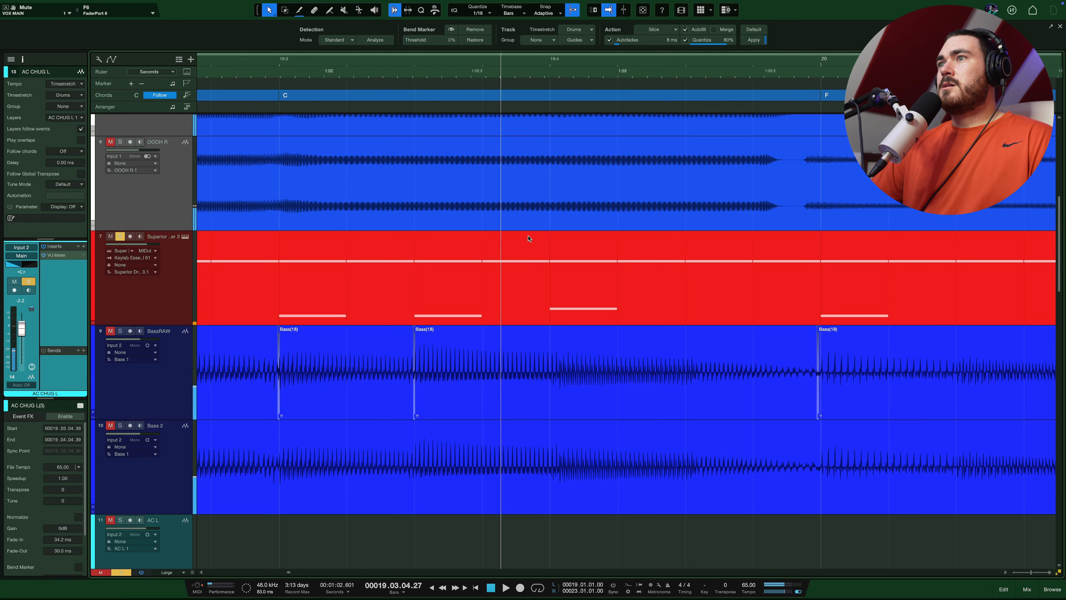
{"action": "left_click", "coordinate": [528, 238]}
{"action": "scroll", "coordinate": [734, 340], "scroll_direction": "down", "scroll_amount": 5}
{"action": "key", "text": "space"}
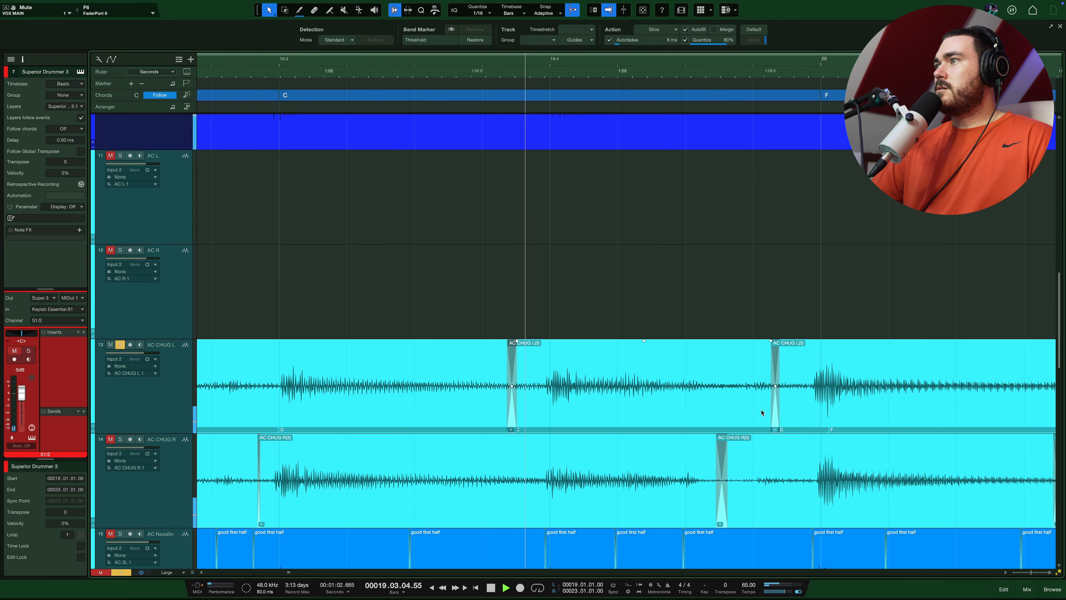
{"action": "key", "text": "space"}
Try shifting the AC CHUG L crossfade from before bar 20 to past the bar 20 hit, and play it.
{"action": "left_click", "coordinate": [777, 404]}
{"action": "left_click_drag", "start_coordinate": [777, 403], "coordinate": [942, 405]}
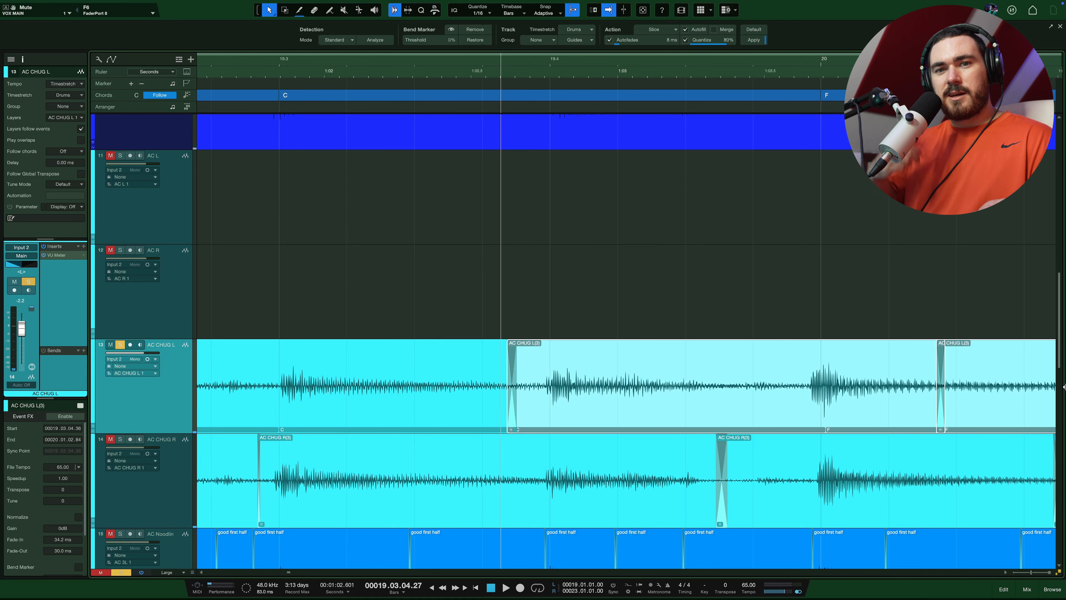
{"action": "key", "text": "space"}
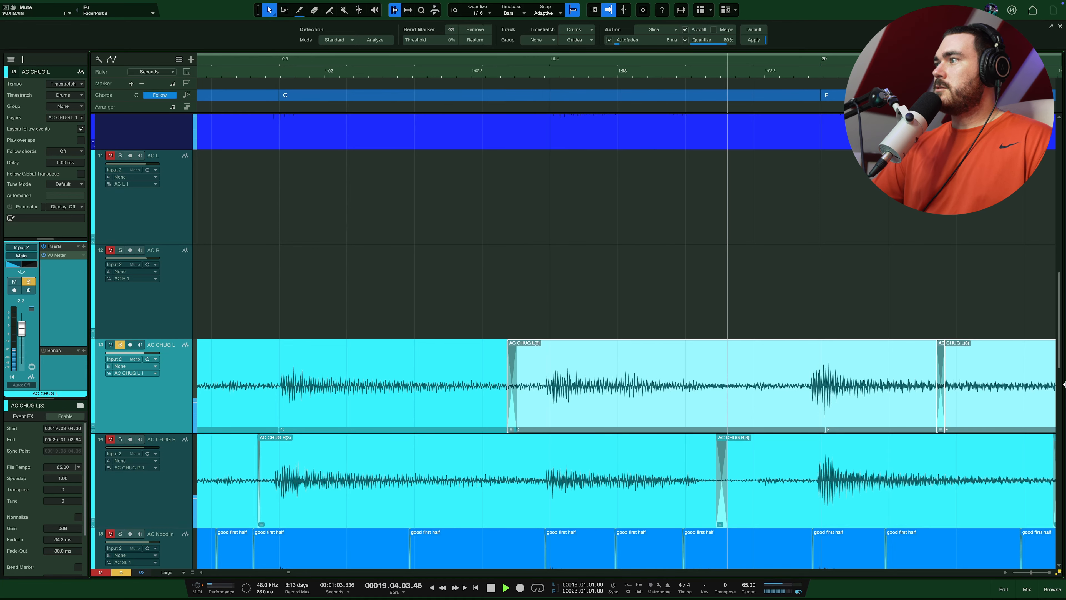
{"action": "key", "text": "space"}
Move the AC CHUG L crossfade to just before the bar 20 hit, and audition the transition.
{"action": "left_click_drag", "start_coordinate": [943, 417], "coordinate": [797, 411]}
{"action": "key", "text": "space"}
{"action": "key", "text": "space"}
{"action": "key", "text": "space"}
{"action": "key", "text": "space"}
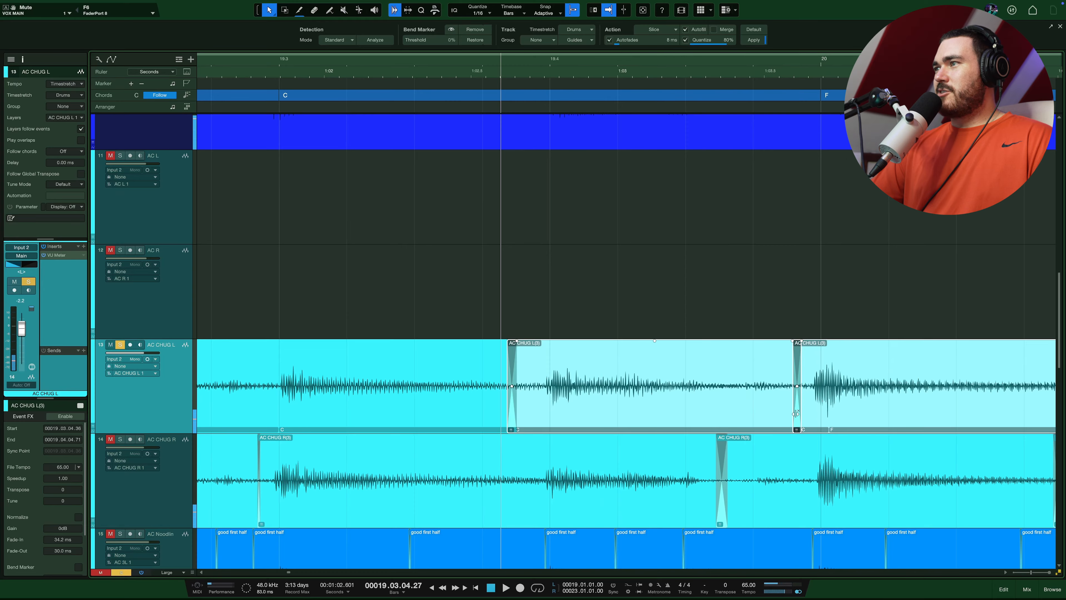
Examine the crossfade just before the bar 20 hit on AC CHUG L up close.
{"action": "scroll", "coordinate": [794, 411], "scroll_direction": "down", "scroll_amount": 5}
{"action": "left_click", "coordinate": [815, 326]}
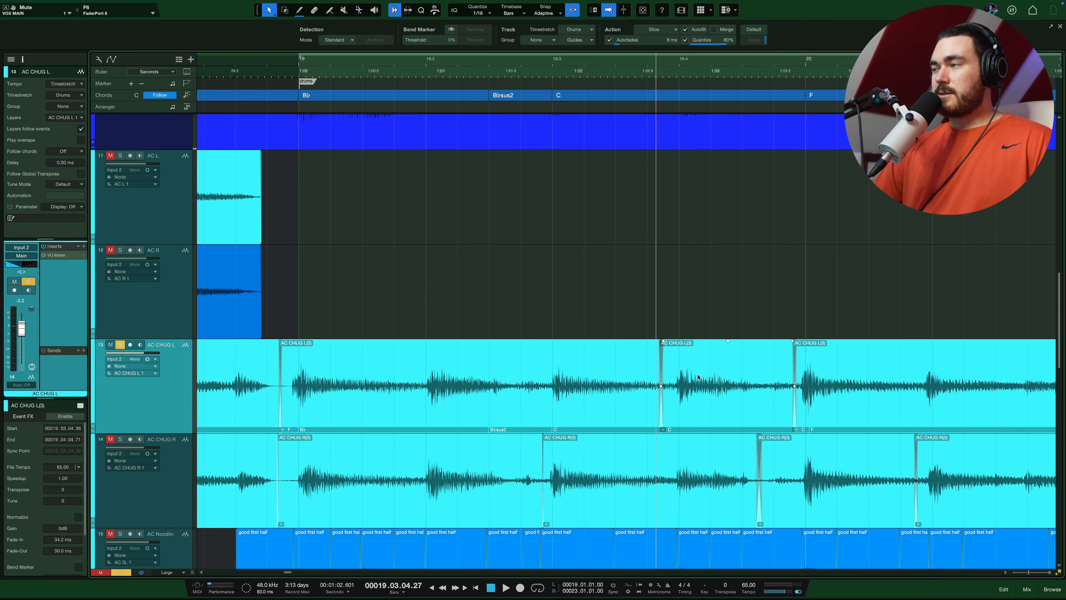
{"action": "scroll", "coordinate": [783, 352], "scroll_direction": "up", "scroll_amount": 5}
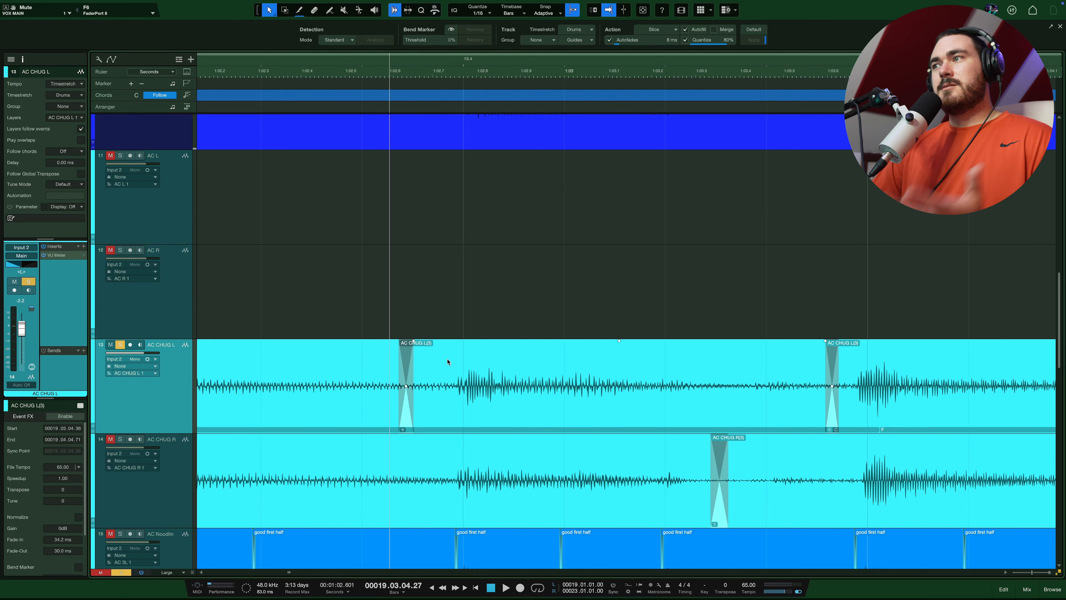
{"action": "scroll", "coordinate": [828, 383], "scroll_direction": "up", "scroll_amount": 4}
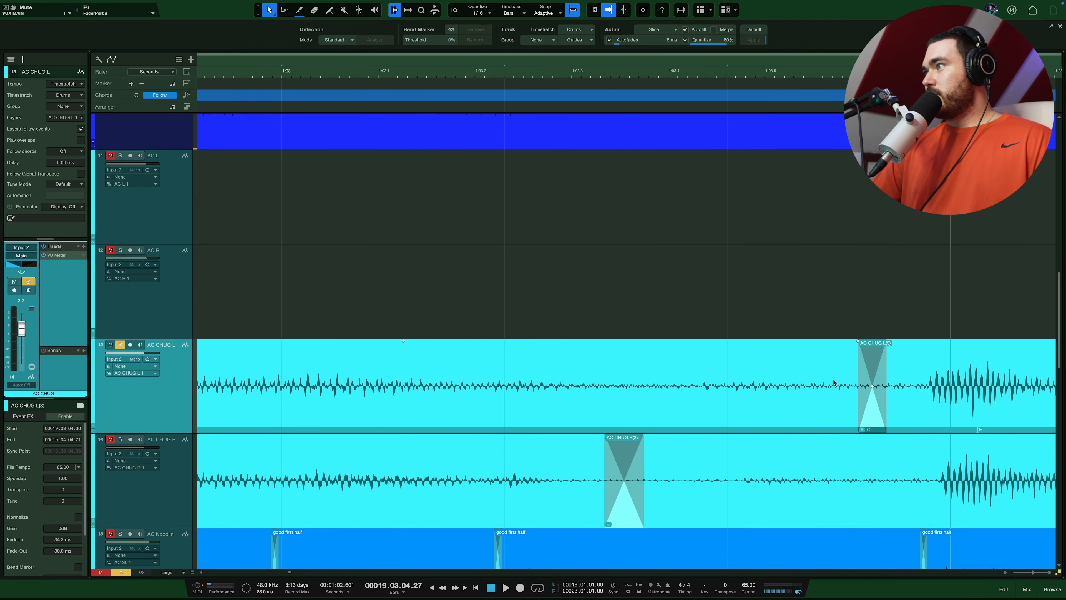
{"action": "left_click", "coordinate": [884, 388]}
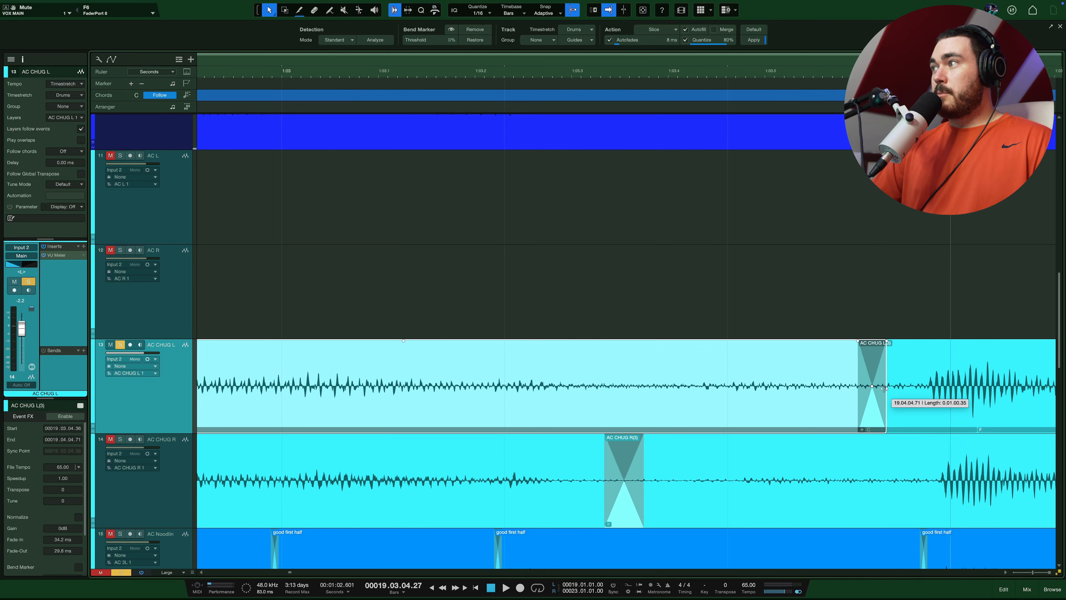
{"action": "left_click_drag", "start_coordinate": [884, 388], "coordinate": [863, 401]}
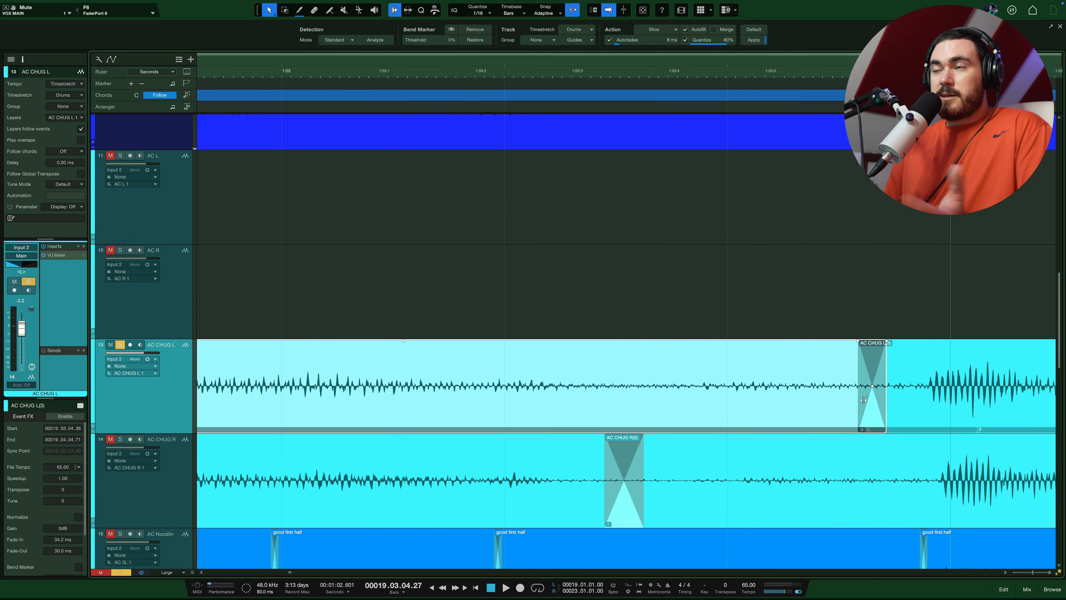
{"action": "scroll", "coordinate": [863, 399], "scroll_direction": "down", "scroll_amount": 8}
Play AC CHUG L from just before beat 19.4 toward bar 22 and check the remaining hits against the grid.
{"action": "key", "text": "space"}
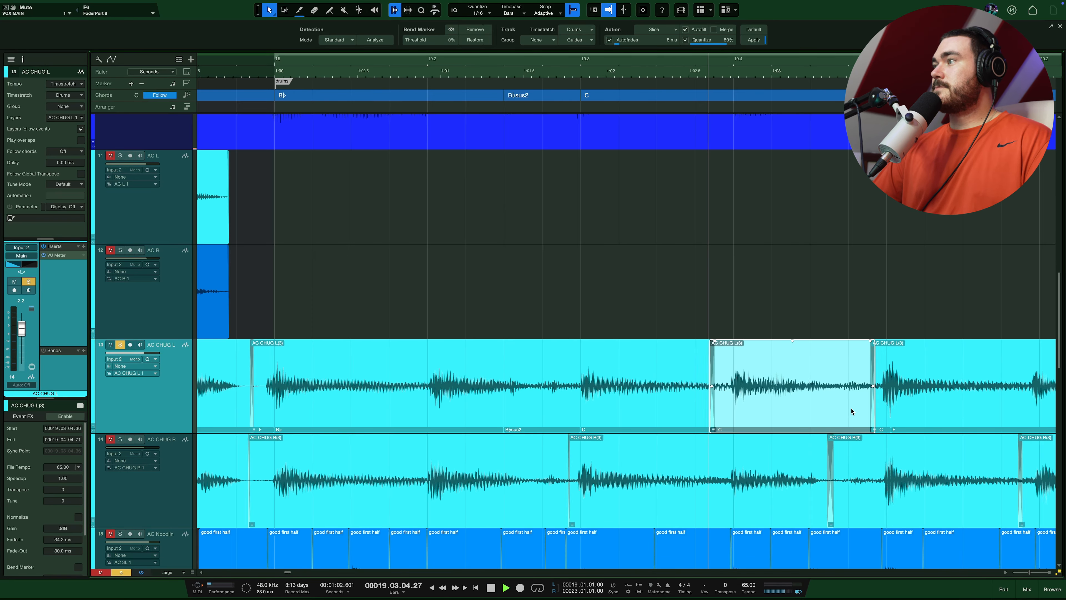
{"action": "scroll", "coordinate": [829, 349], "scroll_direction": "right", "scroll_amount": 5}
{"action": "key", "text": "f"}
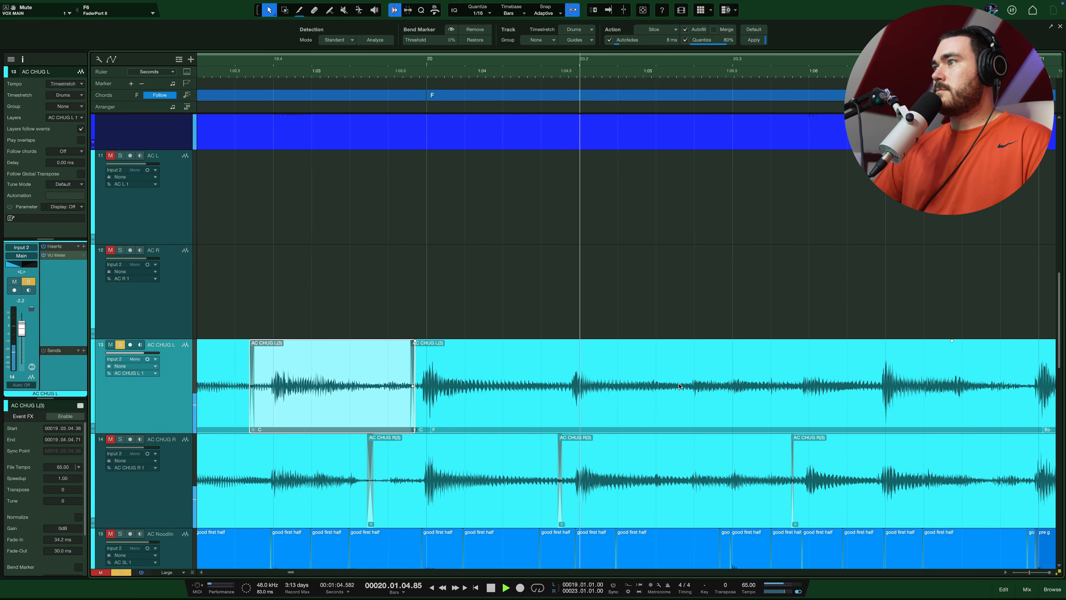
{"action": "scroll", "coordinate": [680, 386], "scroll_direction": "down", "scroll_amount": 6}
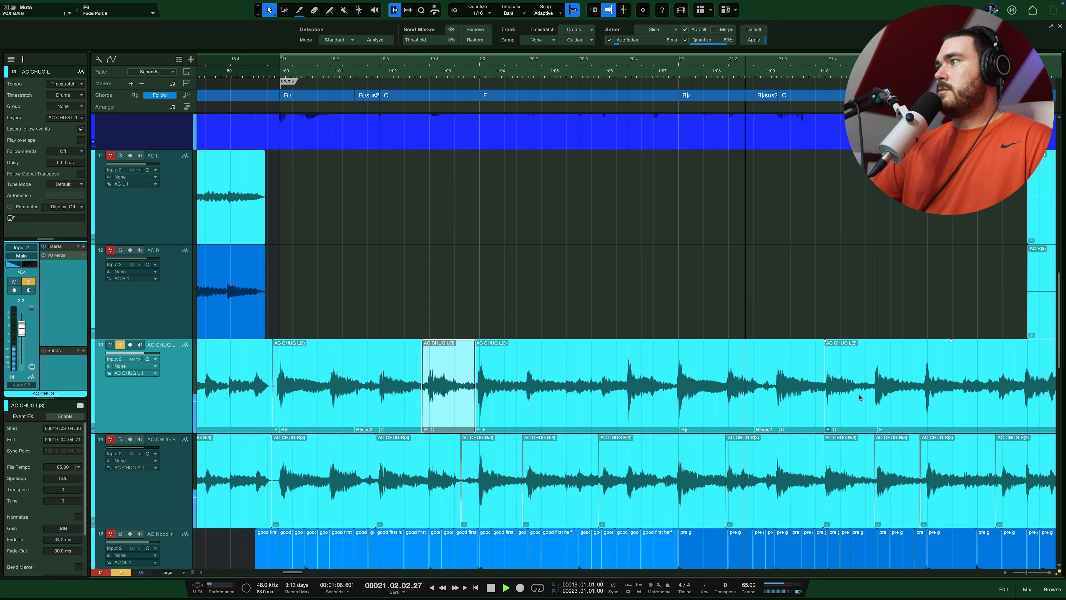
{"action": "scroll", "coordinate": [862, 392], "scroll_direction": "up", "scroll_amount": 4}
{"action": "scroll", "coordinate": [856, 396], "scroll_direction": "right", "scroll_amount": 4}
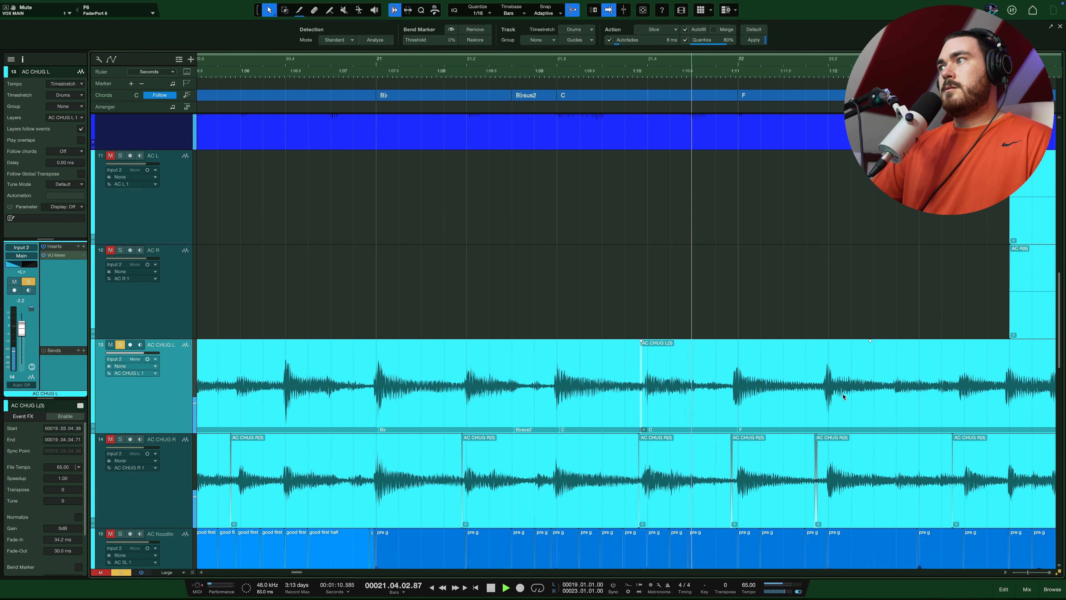
{"action": "scroll", "coordinate": [840, 395], "scroll_direction": "right", "scroll_amount": 4}
{"action": "key", "text": "space"}
Replay AC CHUG L from beat 21.3 and split it just before the bar 22 hit.
{"action": "left_click_drag", "start_coordinate": [593, 298], "coordinate": [529, 364]}
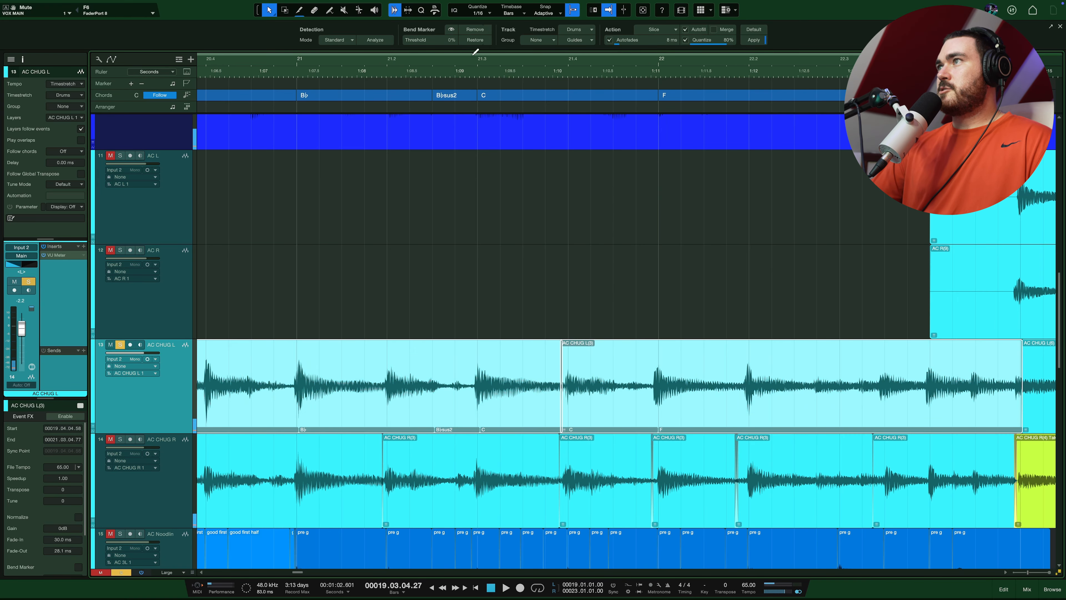
{"action": "left_click", "coordinate": [588, 229]}
{"action": "key", "text": "space"}
{"action": "scroll", "coordinate": [649, 415], "scroll_direction": "up", "scroll_amount": 3}
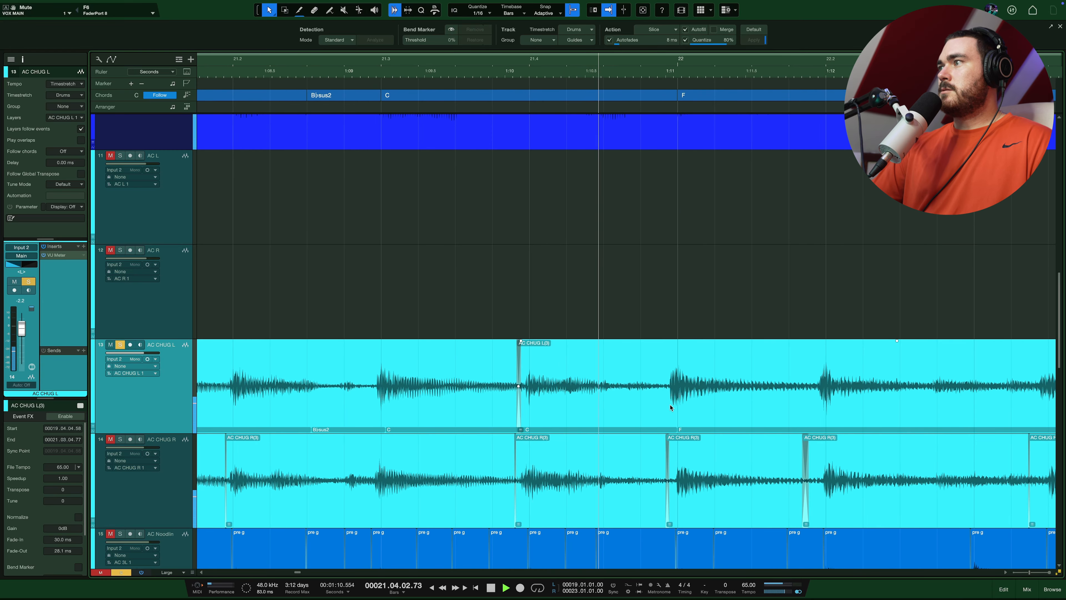
{"action": "scroll", "coordinate": [670, 407], "scroll_direction": "right", "scroll_amount": 5}
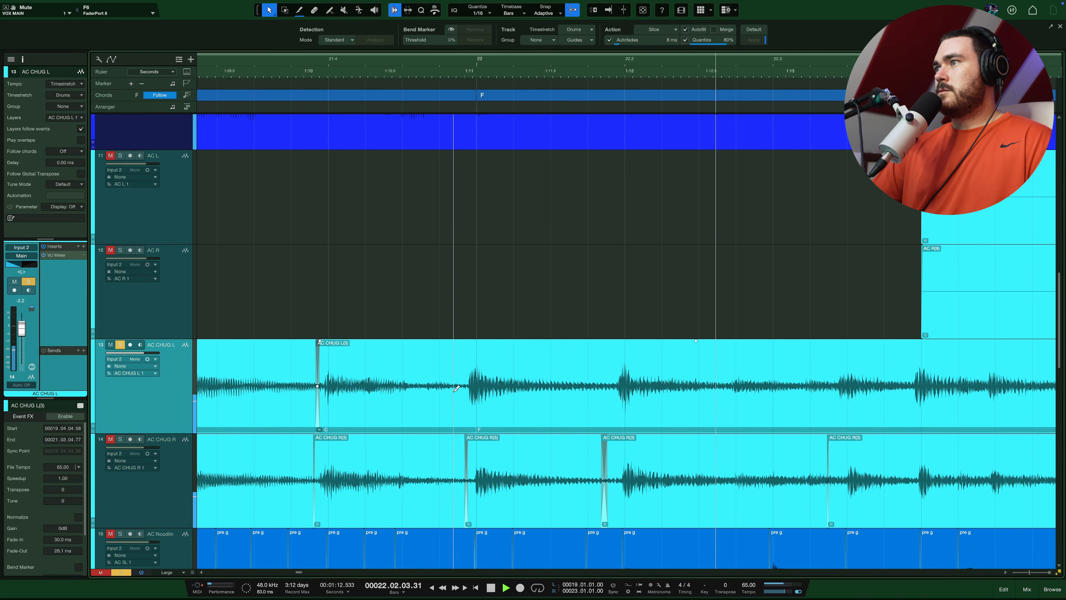
{"action": "left_click", "coordinate": [464, 389], "text": "super"}
Split AC CHUG L shortly after bar 23 and delete the short piece at the start of the bar.
{"action": "scroll", "coordinate": [747, 414], "scroll_direction": "right", "scroll_amount": 7}
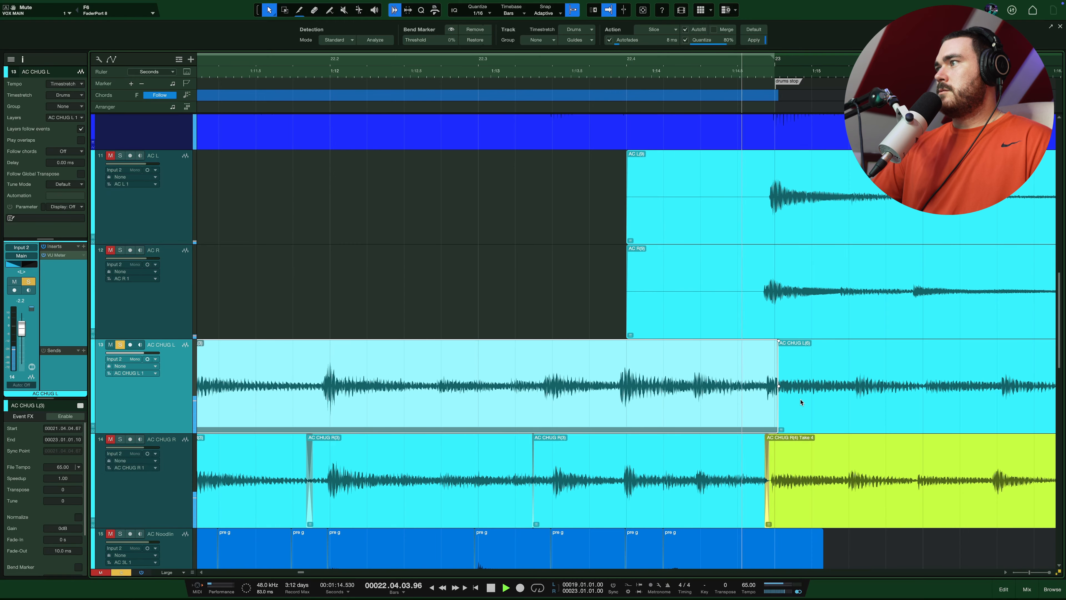
{"action": "scroll", "coordinate": [797, 386], "scroll_direction": "down", "scroll_amount": 8}
{"action": "key", "text": "space"}
{"action": "scroll", "coordinate": [759, 377], "scroll_direction": "up", "scroll_amount": 8}
{"action": "left_click", "coordinate": [745, 386], "text": "super"}
{"action": "left_click", "coordinate": [727, 396]}
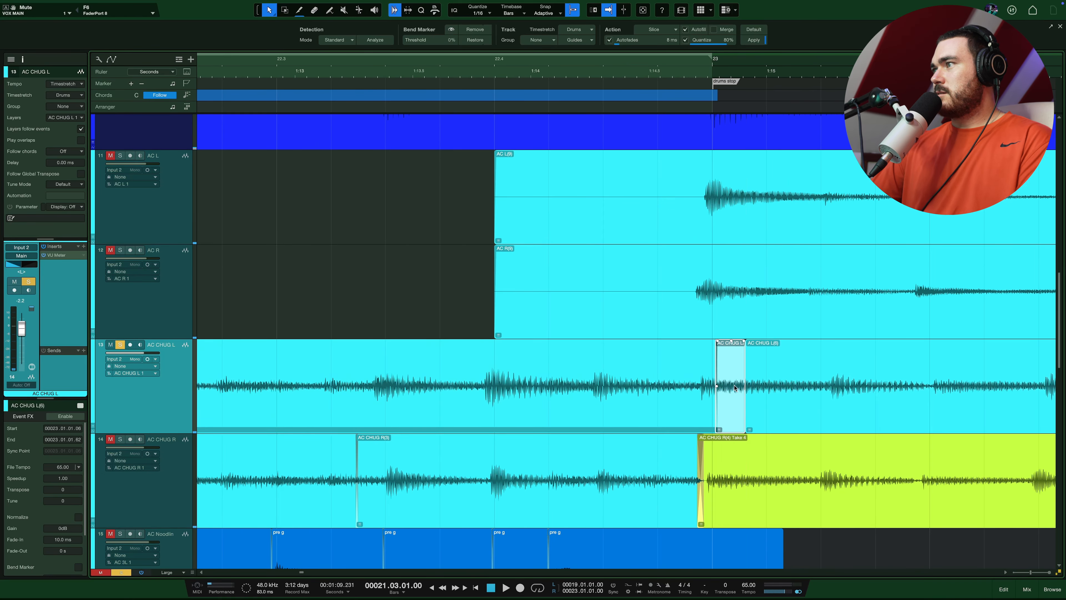
{"action": "key", "text": "Delete"}
Nudge the AC CHUG L piece starting at bar 22 later onto the beat, and extend its start back into a crossfade.
{"action": "scroll", "coordinate": [726, 396], "scroll_direction": "left", "scroll_amount": 10}
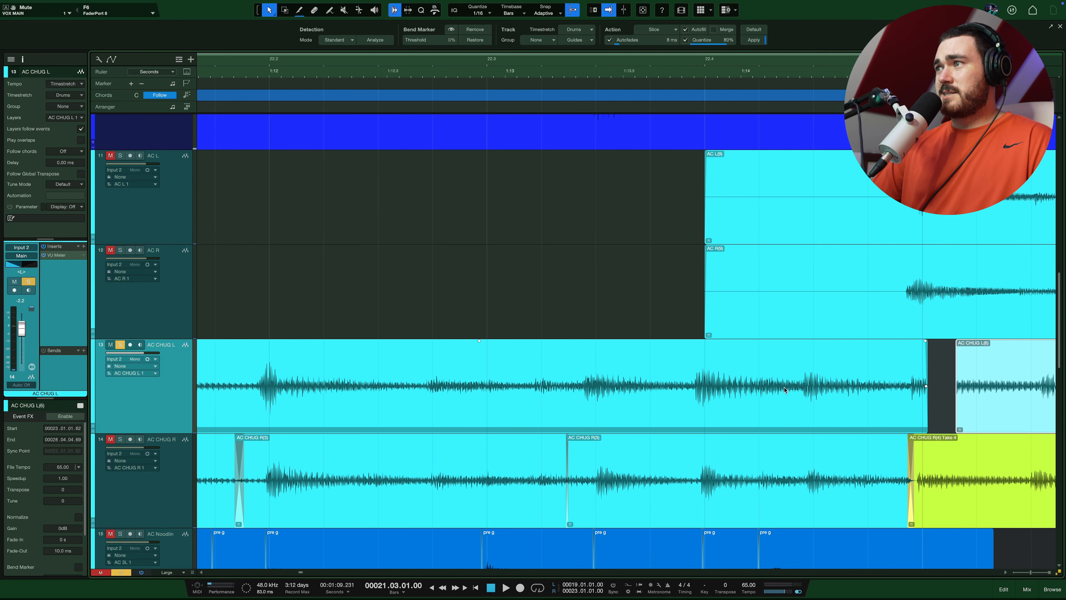
{"action": "scroll", "coordinate": [503, 387], "scroll_direction": "left", "scroll_amount": 5}
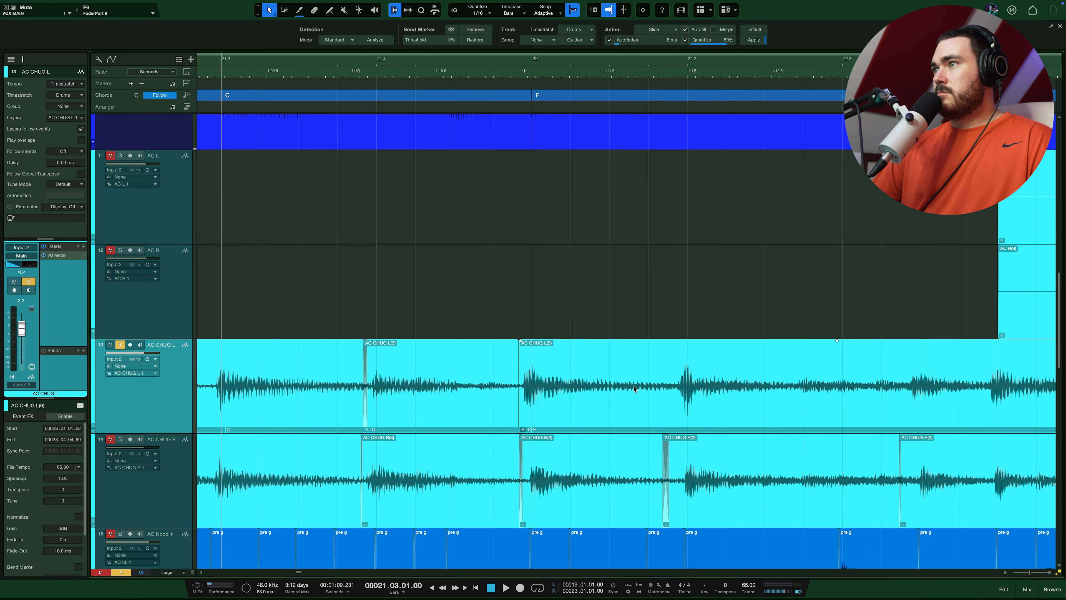
{"action": "scroll", "coordinate": [608, 387], "scroll_direction": "up", "scroll_amount": 5}
{"action": "scroll", "coordinate": [598, 386], "scroll_direction": "right", "scroll_amount": 3}
{"action": "scroll", "coordinate": [596, 386], "scroll_direction": "down", "scroll_amount": 4}
{"action": "scroll", "coordinate": [597, 385], "scroll_direction": "right", "scroll_amount": 3}
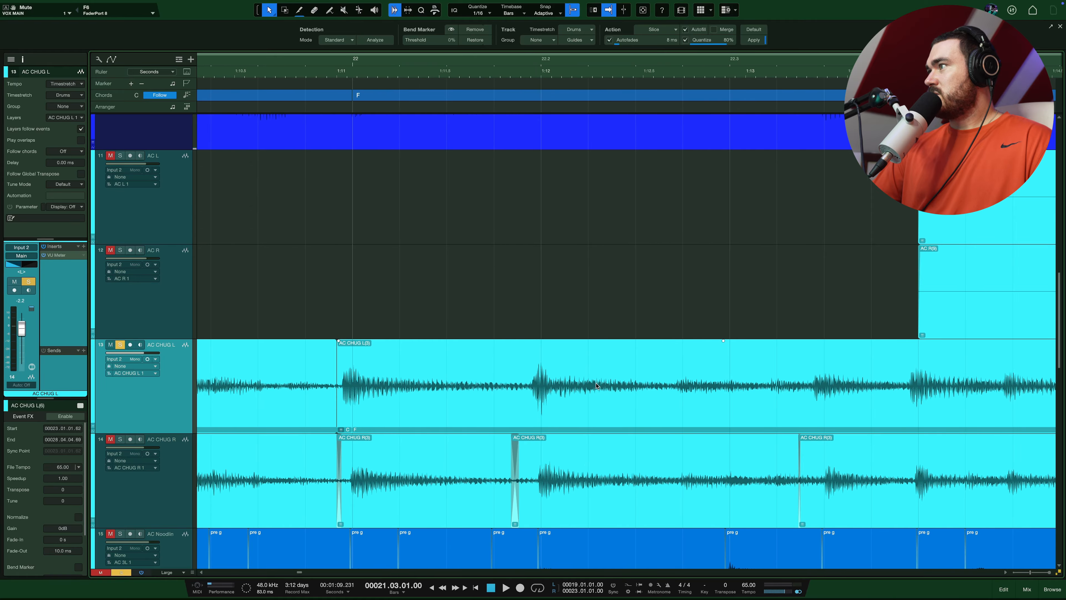
{"action": "scroll", "coordinate": [596, 386], "scroll_direction": "right", "scroll_amount": 3}
{"action": "left_click_drag", "start_coordinate": [481, 394], "coordinate": [490, 394]}
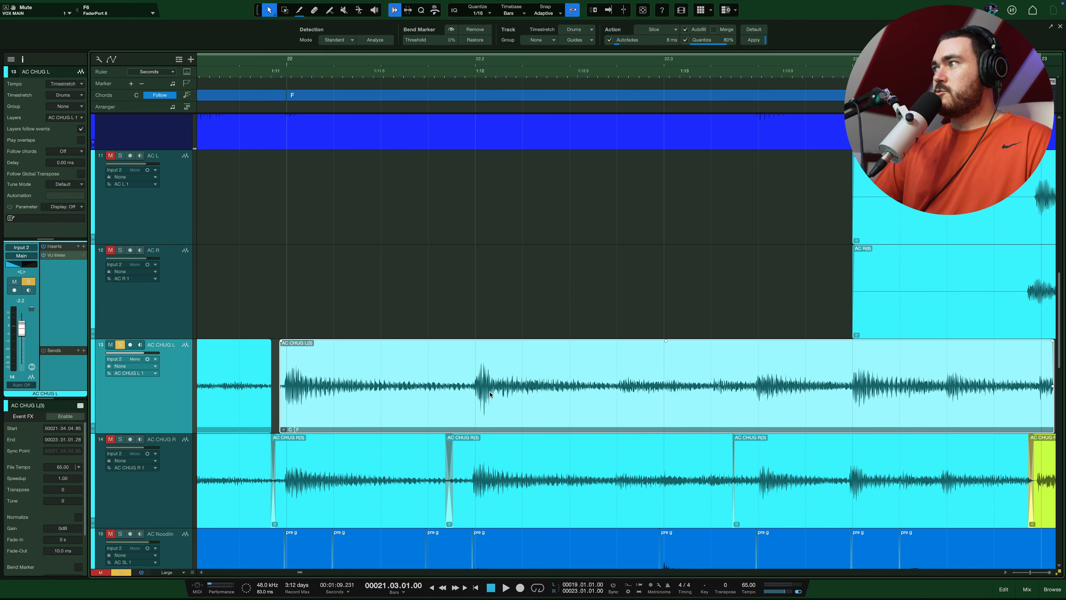
{"action": "left_click_drag", "start_coordinate": [277, 401], "coordinate": [262, 409]}
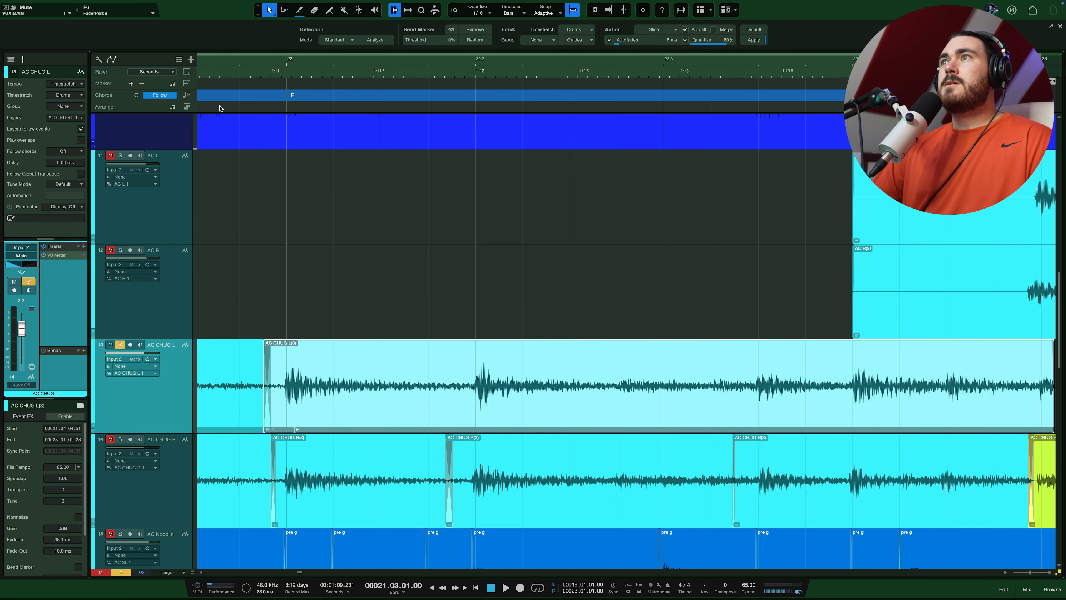
Play AC CHUG L through bar 22, and close the gap after bar 23 with the junction just before the following hit.
{"action": "key", "text": "space"}
{"action": "key", "text": "space"}
{"action": "key", "text": "space"}
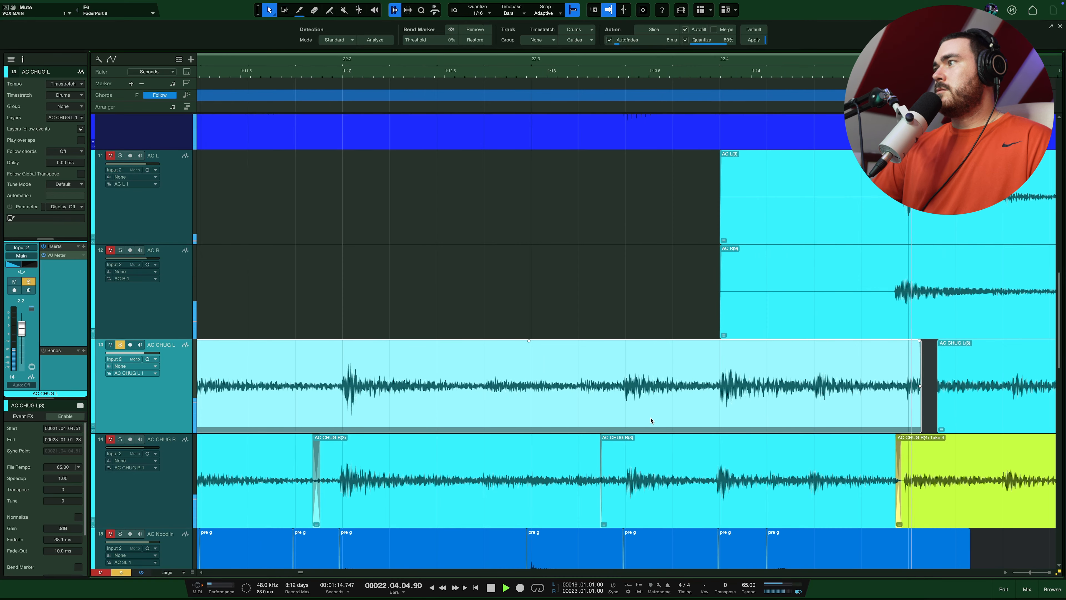
{"action": "key", "text": "space"}
{"action": "key", "text": "space"}
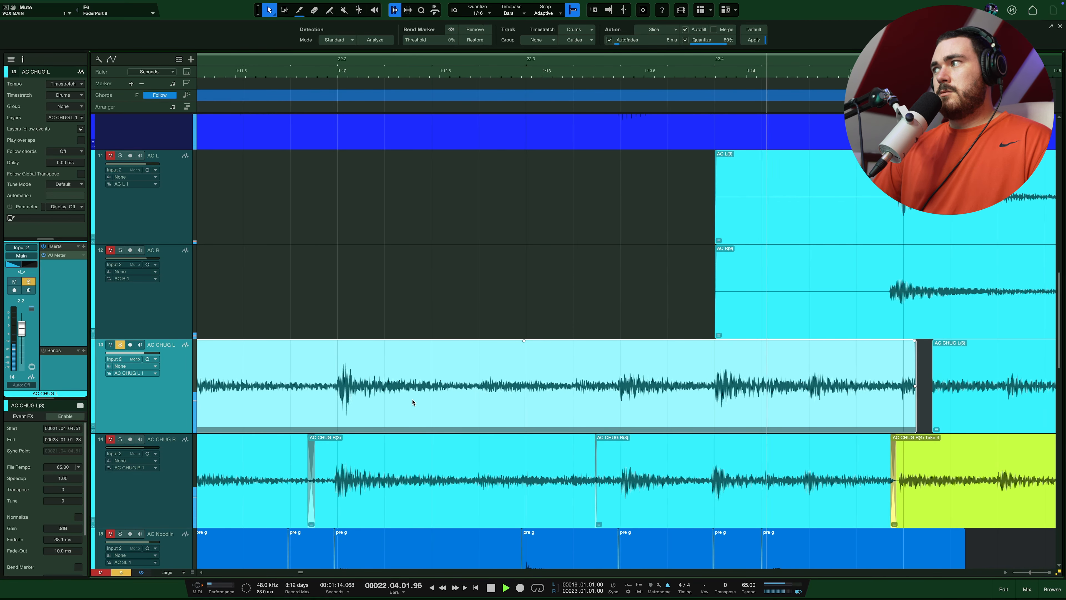
{"action": "key", "text": "space"}
{"action": "scroll", "coordinate": [832, 404], "scroll_direction": "right", "scroll_amount": 6}
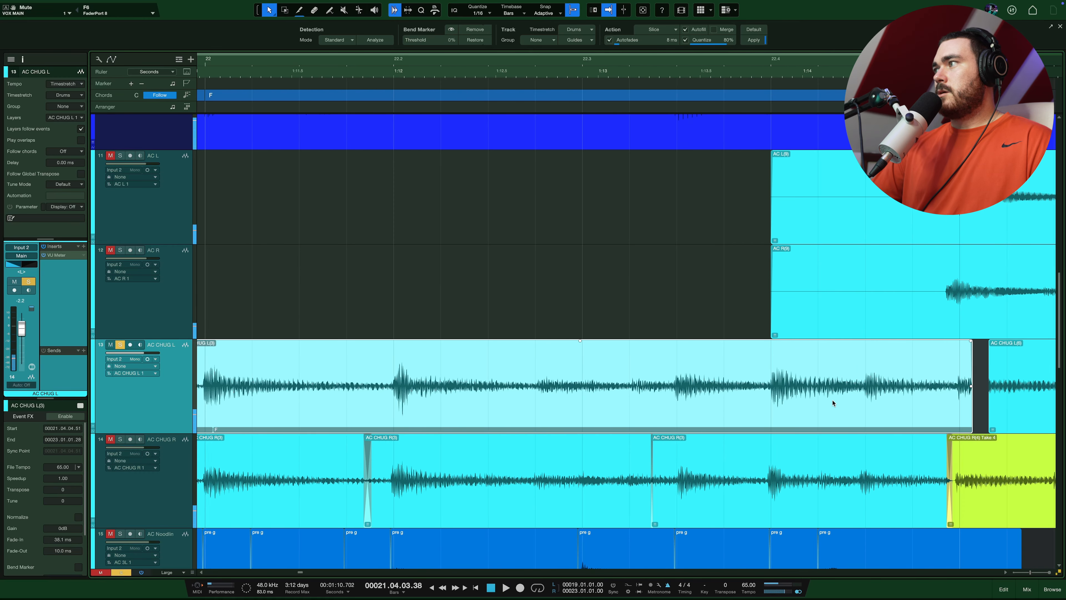
{"action": "left_click", "coordinate": [763, 407]}
{"action": "mouse_move", "coordinate": [751, 409]}
{"action": "left_mouse_down"}
{"action": "mouse_move", "coordinate": [856, 430]}
{"action": "mouse_move", "coordinate": [831, 430]}
{"action": "left_mouse_up"}
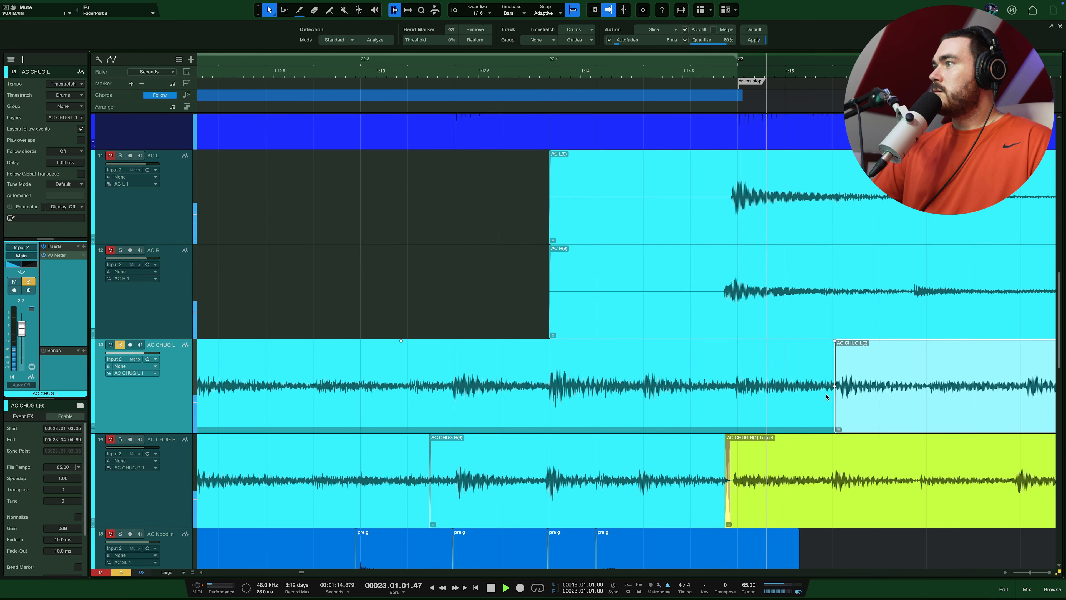
Replay AC CHUG L from beat 21.3 and check the transition into bar 22.
{"action": "scroll", "coordinate": [767, 287], "scroll_direction": "down", "scroll_amount": 5}
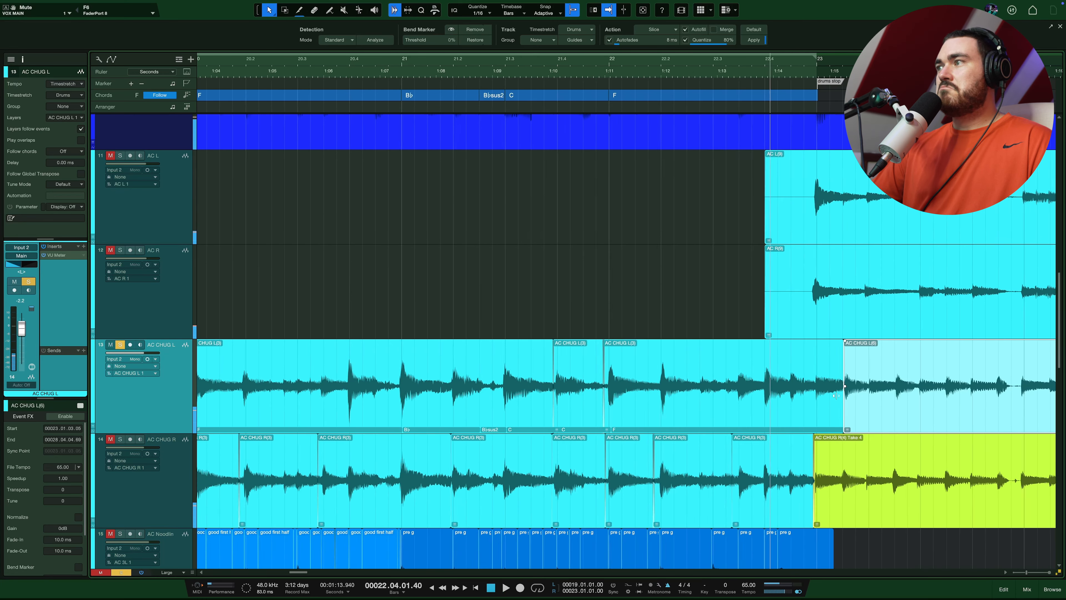
{"action": "left_click", "coordinate": [645, 58]}
{"action": "key", "text": "space"}
{"action": "scroll", "coordinate": [808, 352], "scroll_direction": "up", "scroll_amount": 5}
{"action": "key", "text": "space"}
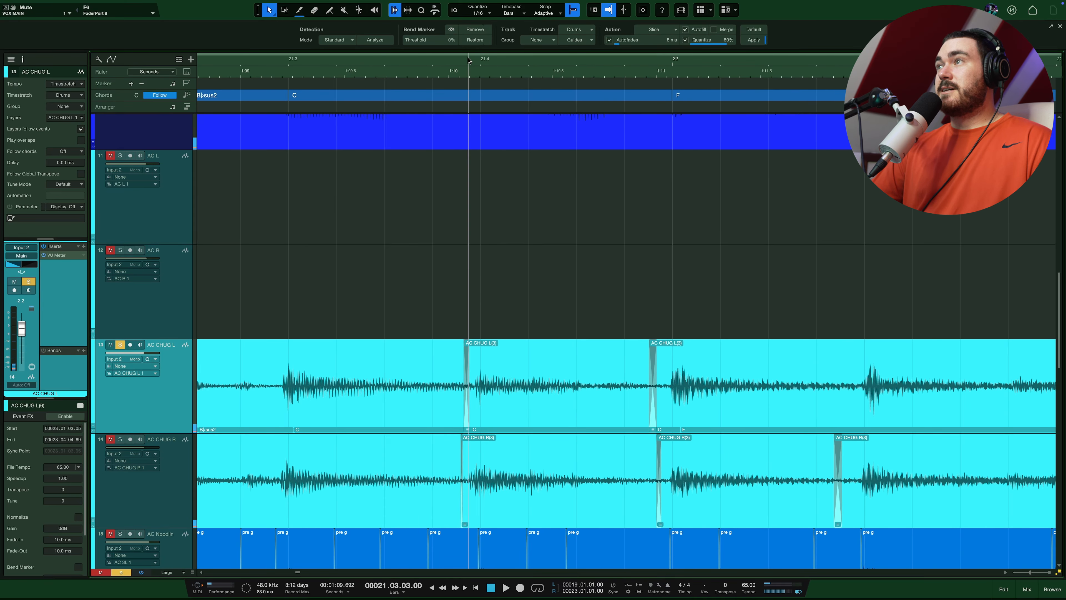
{"action": "key", "text": "space"}
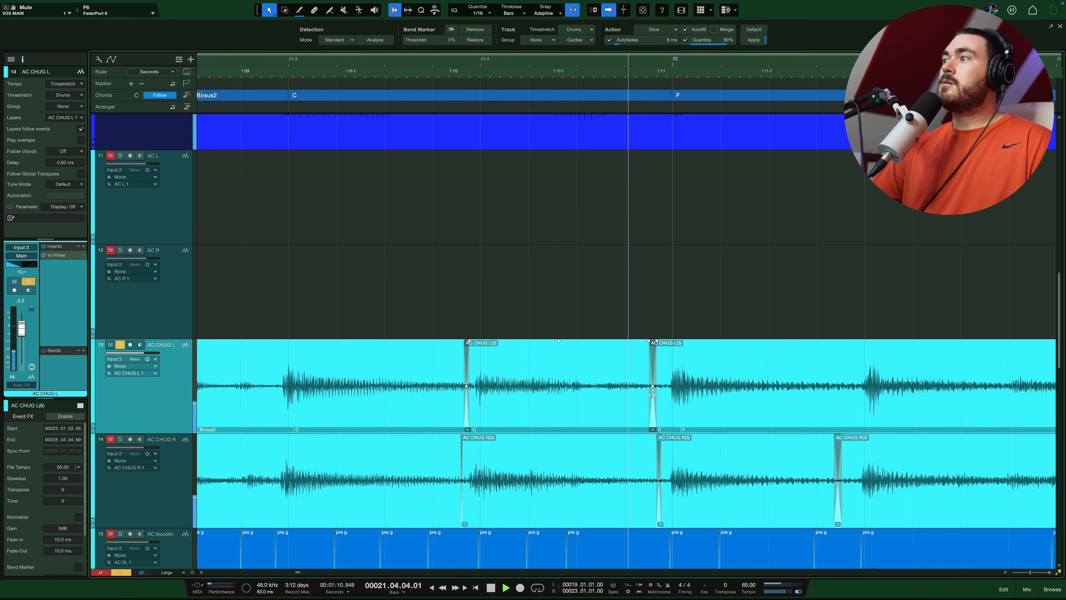
{"action": "key", "text": "space"}
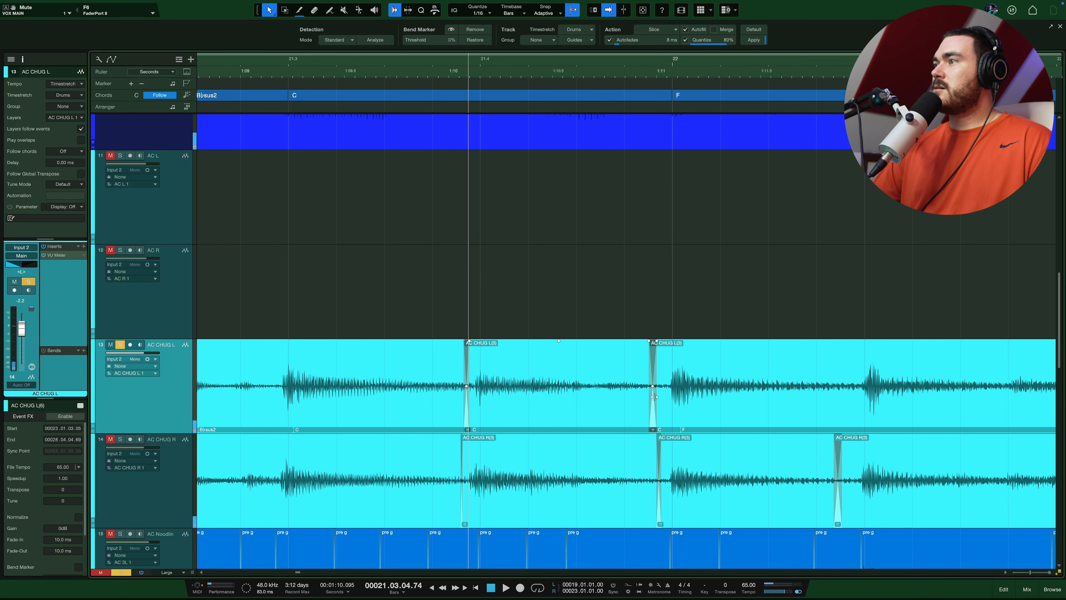
Try the AC CHUG L crossfade before bar 22 at an earlier position, and settle it just ahead of the bar 22 hit.
{"action": "scroll", "coordinate": [654, 396], "scroll_direction": "up", "scroll_amount": 4}
{"action": "left_click_drag", "start_coordinate": [651, 407], "coordinate": [608, 407]}
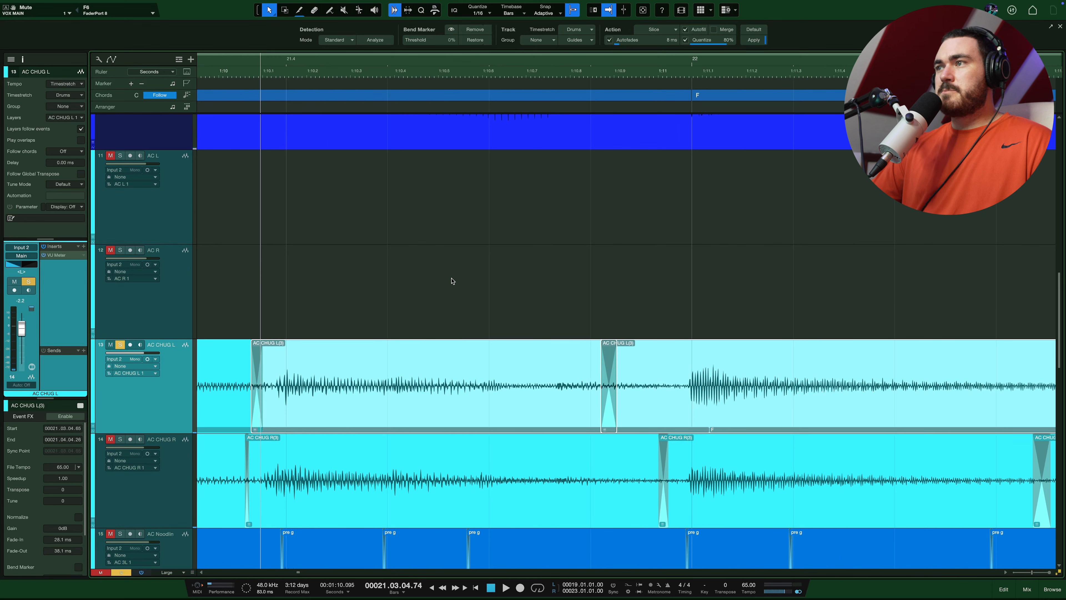
{"action": "key", "text": "space"}
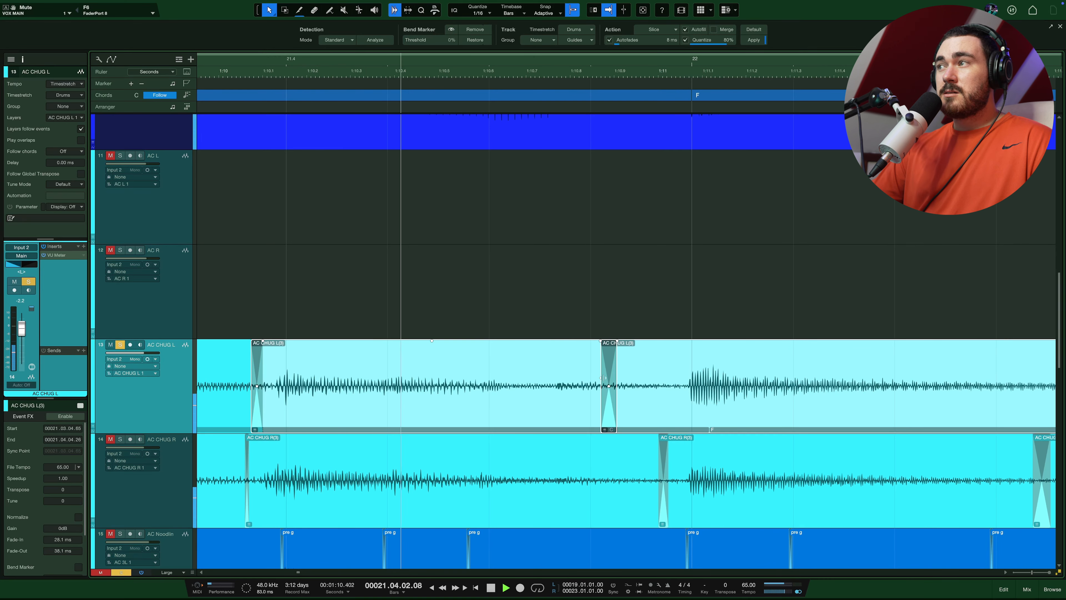
{"action": "key", "text": "space"}
{"action": "left_click_drag", "start_coordinate": [609, 403], "coordinate": [672, 409]}
{"action": "key", "text": "space"}
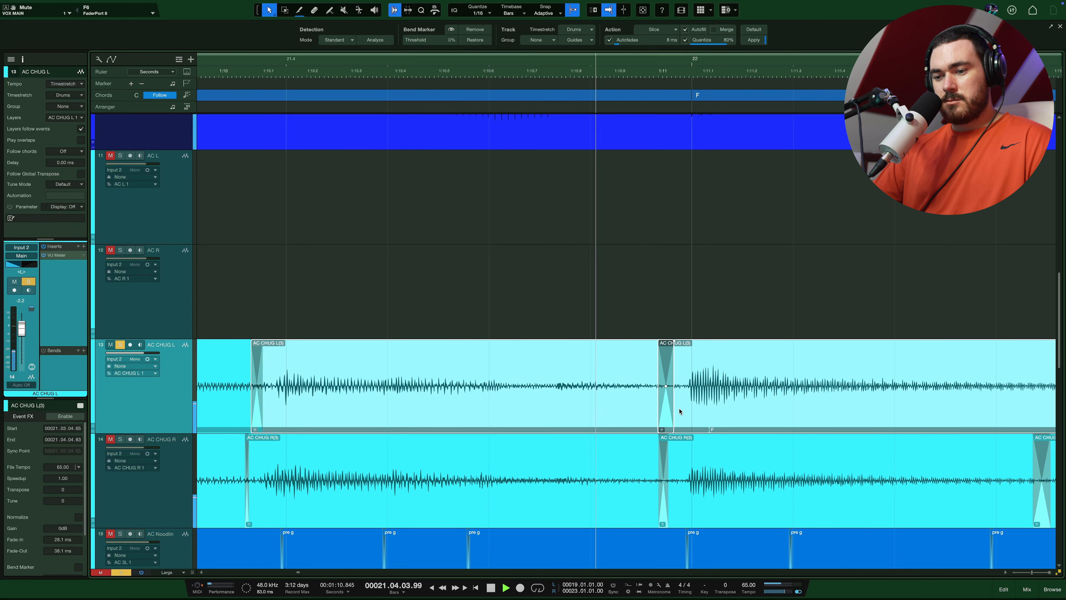
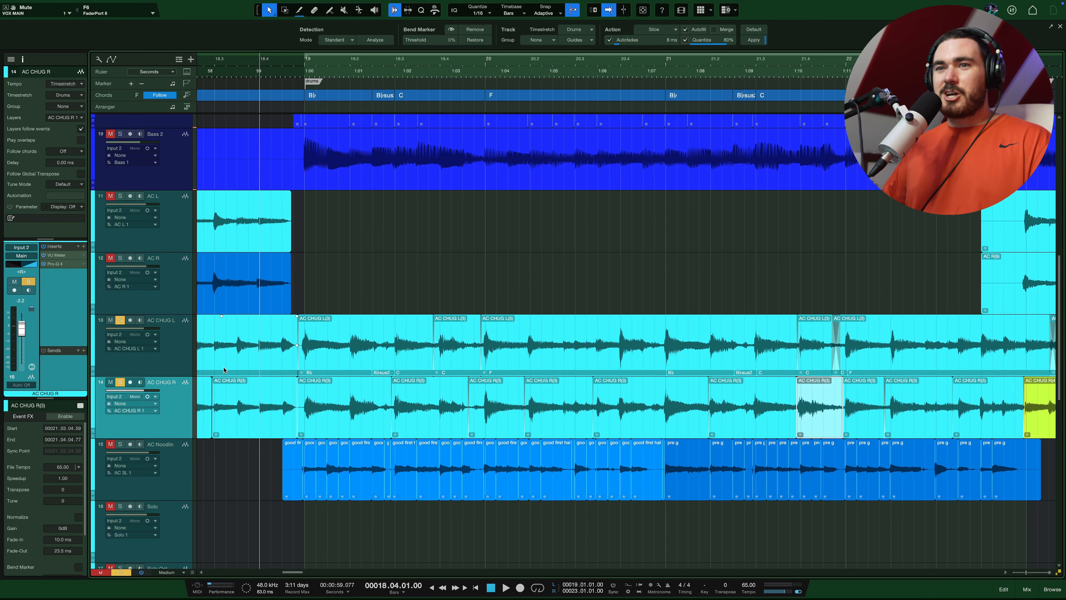
Play AC CHUG L and AC CHUG R together from beat 18.4 and check their timing up to bar 20.
{"action": "key", "text": "space"}
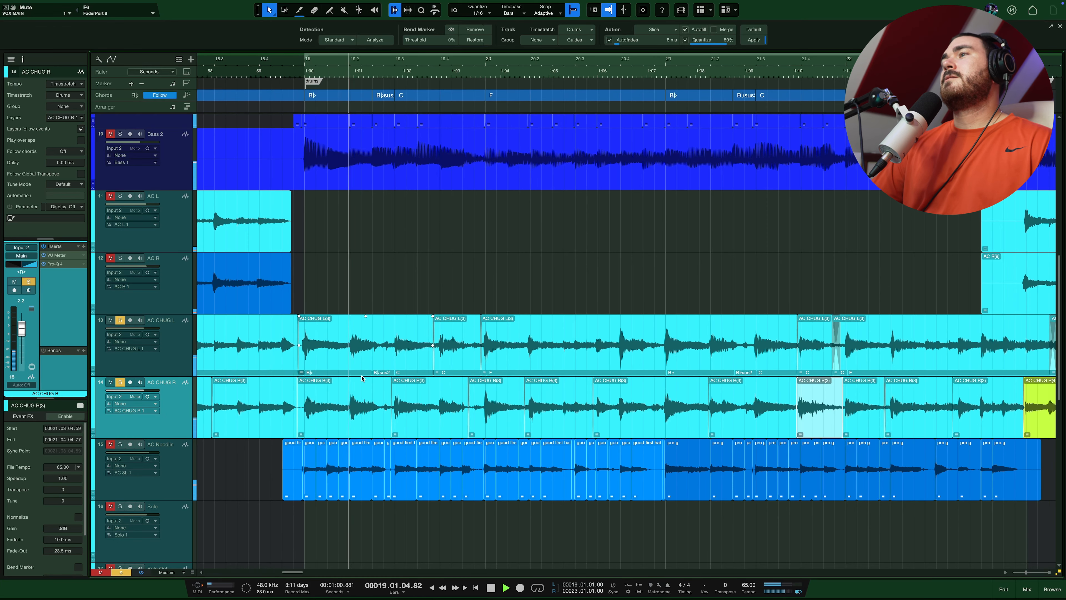
{"action": "key", "text": "f"}
{"action": "scroll", "coordinate": [362, 378], "scroll_direction": "right", "scroll_amount": 2}
{"action": "key", "text": "space"}
{"action": "left_click_drag", "start_coordinate": [335, 67], "coordinate": [359, 115]}
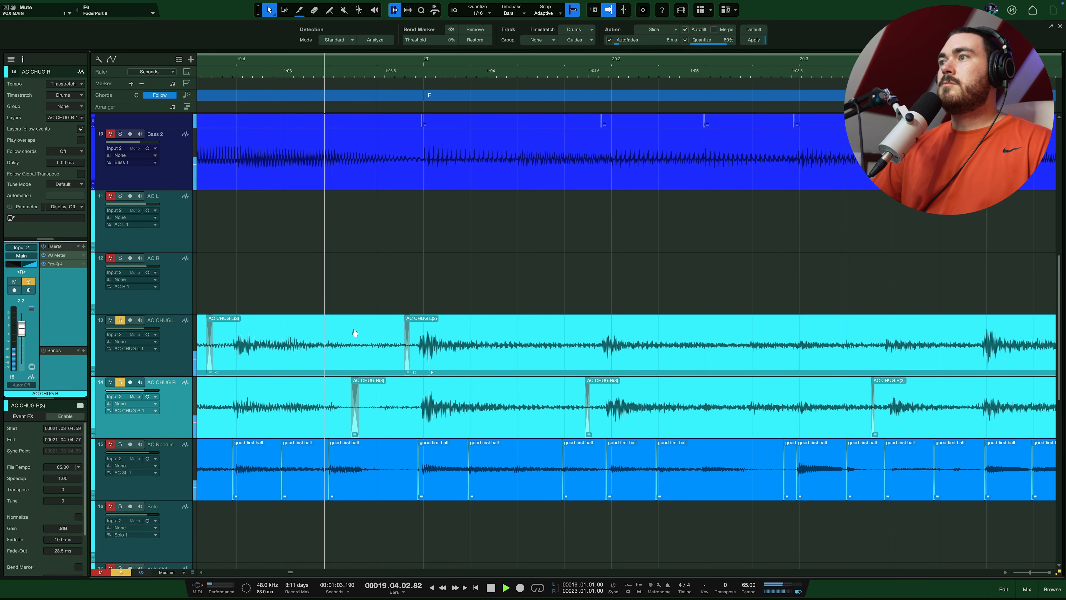
{"action": "key", "text": "space"}
Try moving the AC CHUG R crossfade before bar 20 slightly later, listen to it, and undo the move.
{"action": "left_click", "coordinate": [449, 414]}
{"action": "key", "text": "space"}
{"action": "mouse_move", "coordinate": [352, 426]}
{"action": "left_mouse_down"}
{"action": "mouse_move", "coordinate": [416, 426]}
{"action": "mouse_move", "coordinate": [349, 426]}
{"action": "mouse_move", "coordinate": [360, 424]}
{"action": "left_mouse_up"}
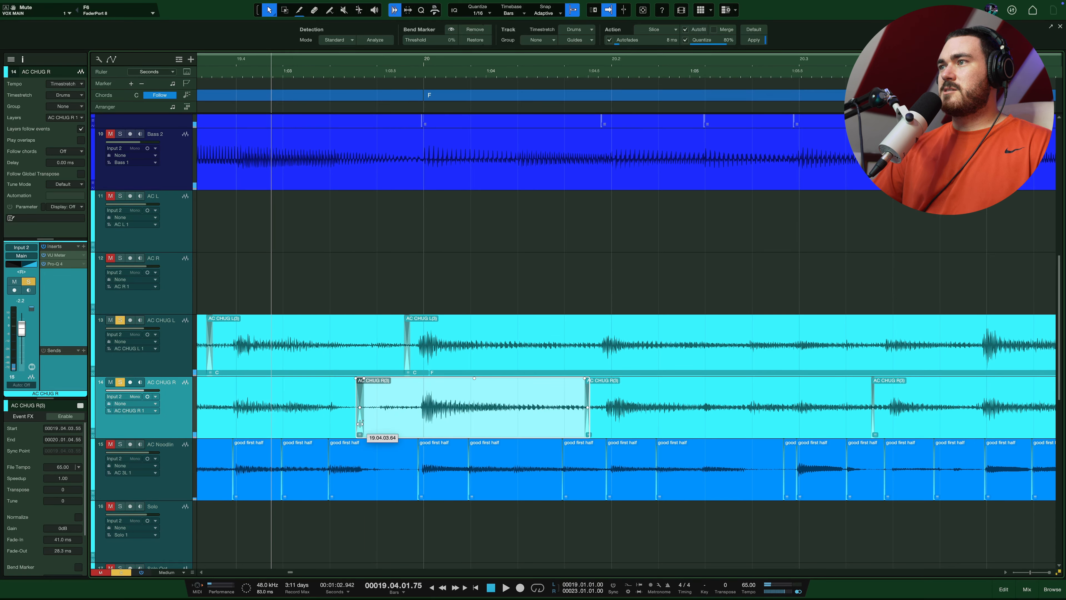
{"action": "key", "text": "space"}
{"action": "key", "text": "super+z"}
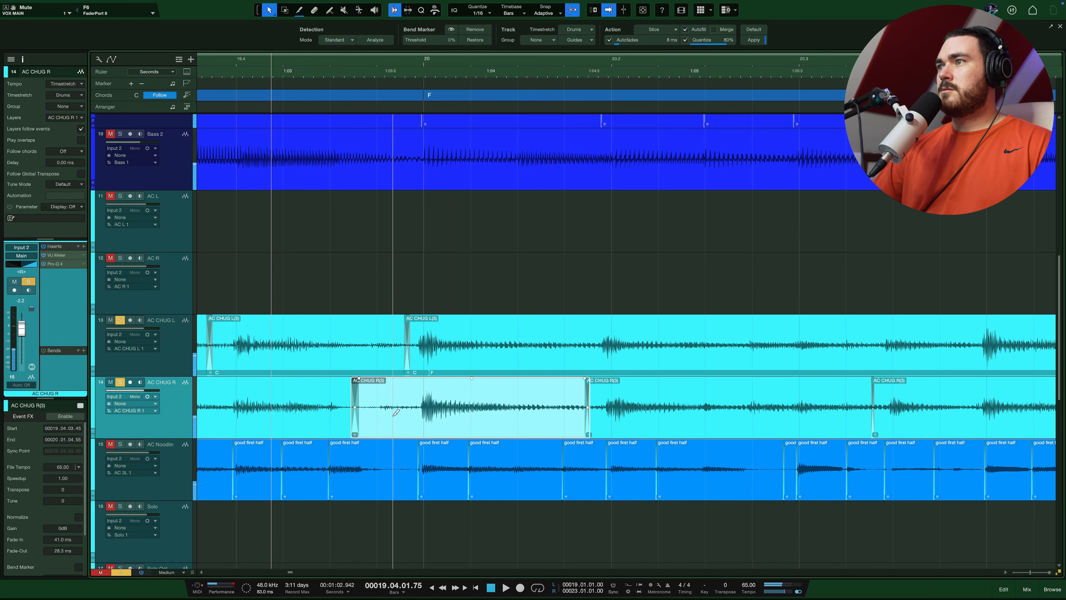
{"action": "key", "text": "space"}
{"action": "key", "text": "space"}
Try splitting AC CHUG R just before the bar 20 hit and deleting the piece ahead of it, and undo both edits.
{"action": "left_click", "coordinate": [405, 415], "text": "alt"}
{"action": "left_click", "coordinate": [388, 415]}
{"action": "key", "text": "Delete"}
{"action": "key", "text": "space"}
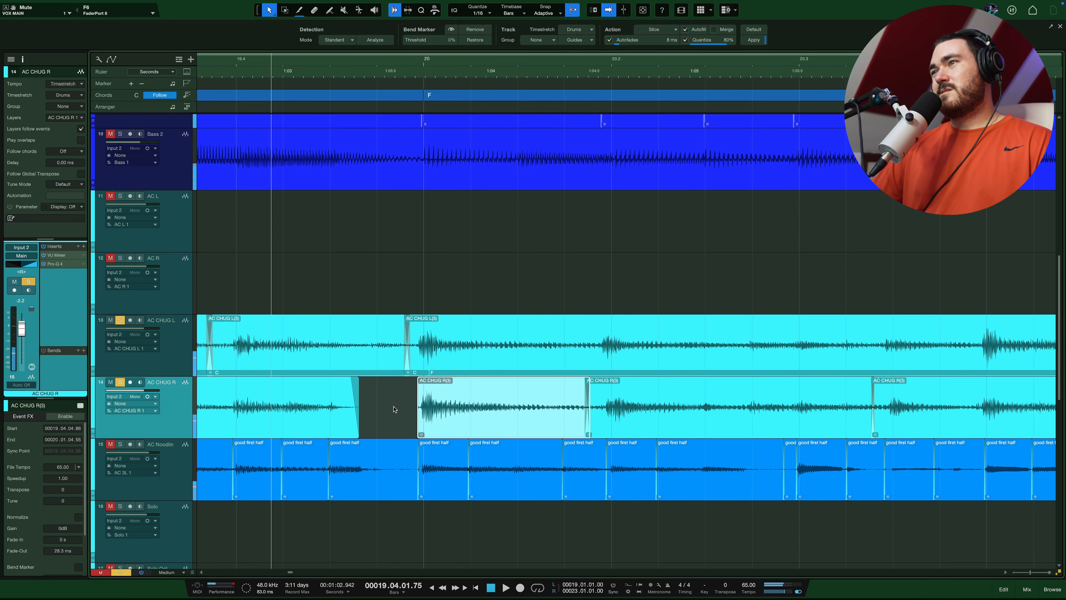
{"action": "key", "text": "ctrl+z"}
{"action": "key", "text": "ctrl+z"}
Play both chug tracks from beat 19.4 and compare the AC CHUG R hits with AC CHUG L through bar 20.
{"action": "key", "text": "space"}
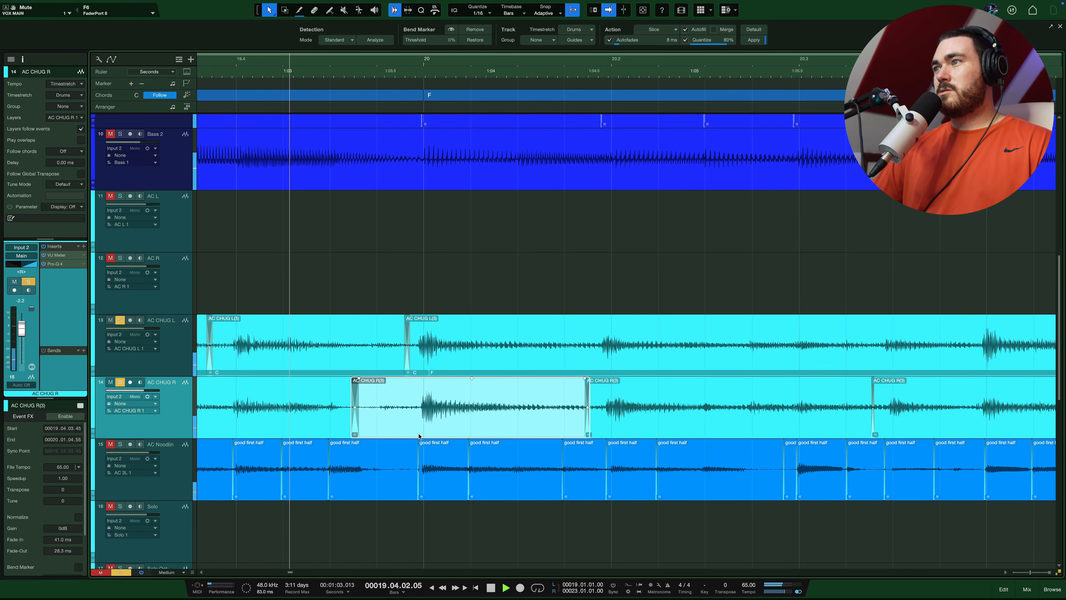
{"action": "scroll", "coordinate": [354, 439], "scroll_direction": "down", "scroll_amount": 5}
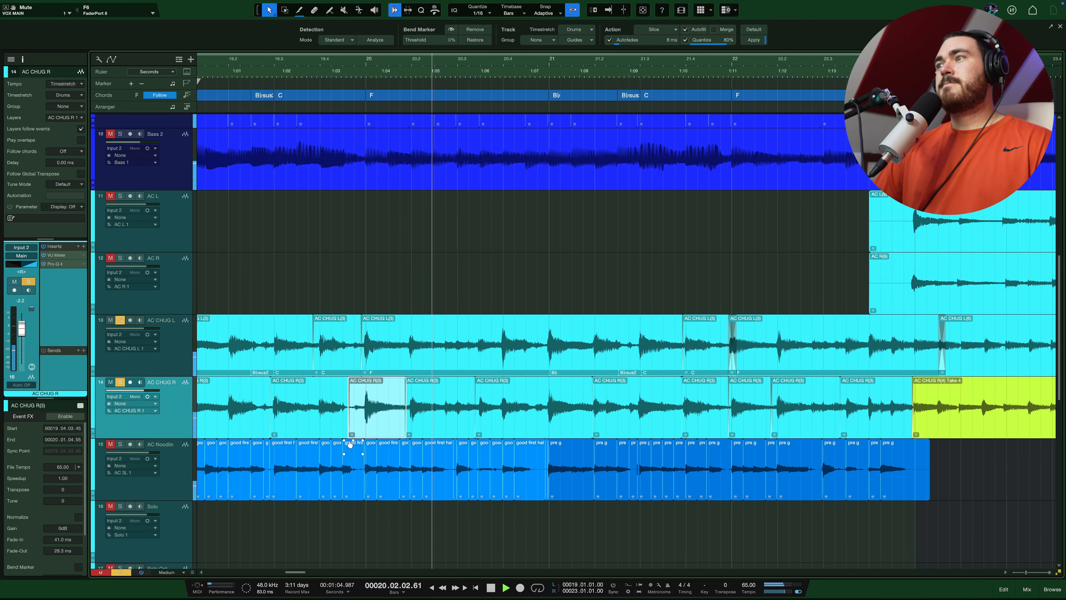
{"action": "scroll", "coordinate": [349, 443], "scroll_direction": "right", "scroll_amount": 4}
{"action": "scroll", "coordinate": [348, 443], "scroll_direction": "up", "scroll_amount": 5}
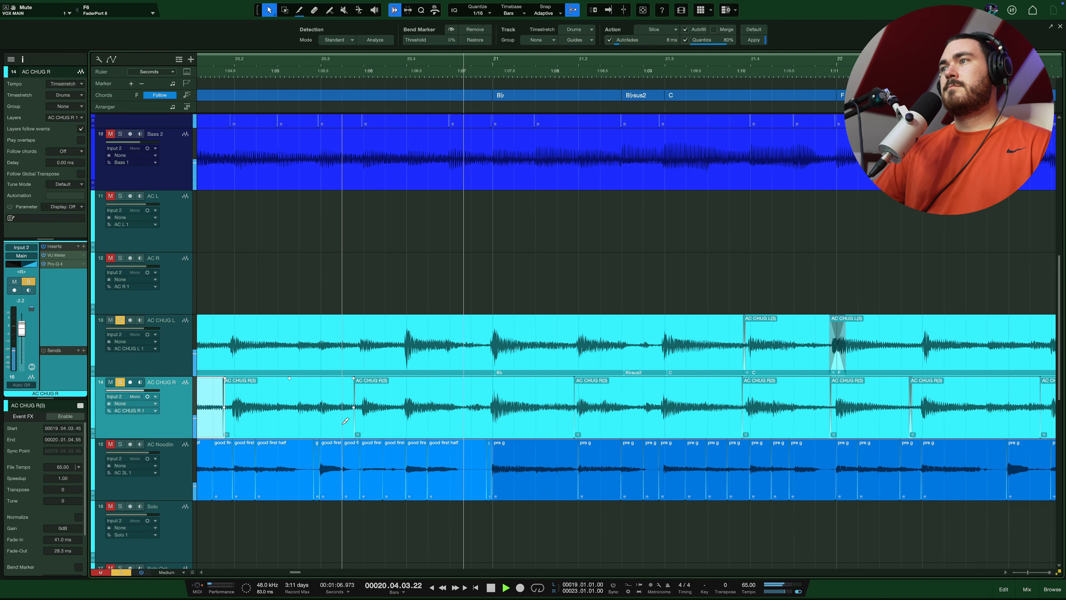
{"action": "key", "text": "space"}
{"action": "key", "text": "space"}
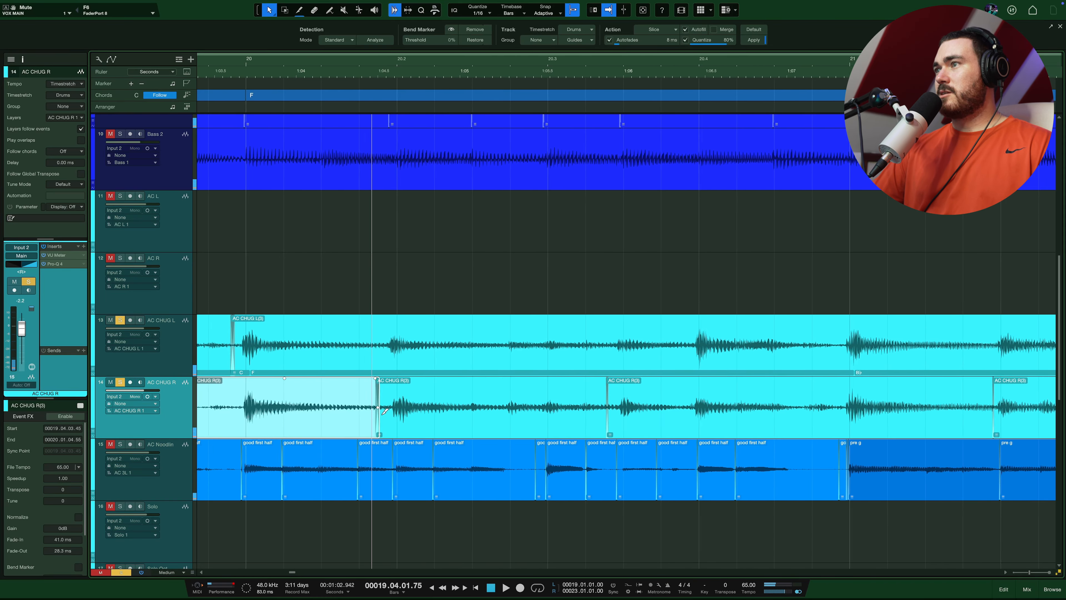
{"action": "key", "text": "space"}
{"action": "key", "text": "space"}
{"action": "scroll", "coordinate": [598, 428], "scroll_direction": "down", "scroll_amount": 5}
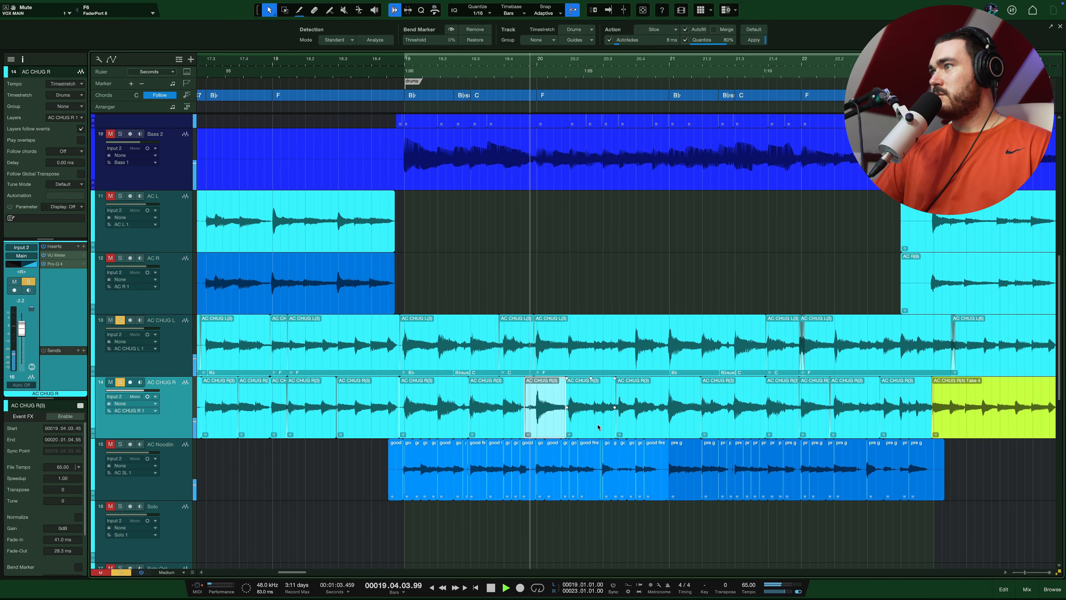
Move the AC CHUG R crossfade between beats 20.3 and 20.4 slightly later, closer to the following hit, and replay it.
{"action": "scroll", "coordinate": [592, 428], "scroll_direction": "up", "scroll_amount": 4}
{"action": "scroll", "coordinate": [706, 423], "scroll_direction": "up", "scroll_amount": 4}
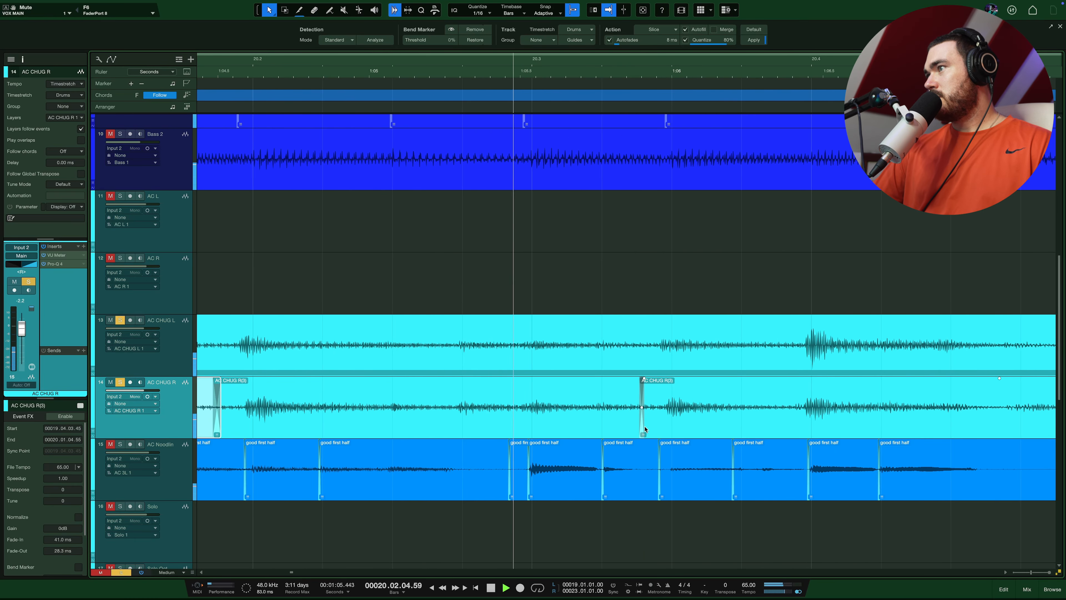
{"action": "key", "text": "space"}
{"action": "scroll", "coordinate": [718, 421], "scroll_direction": "right", "scroll_amount": 6}
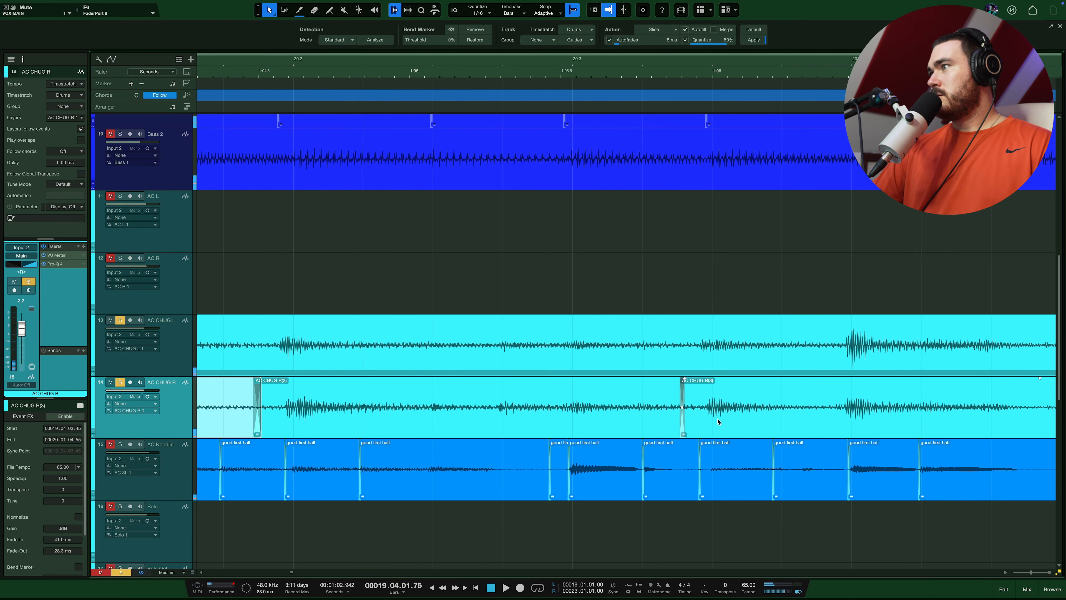
{"action": "left_click_drag", "start_coordinate": [666, 424], "coordinate": [678, 424]}
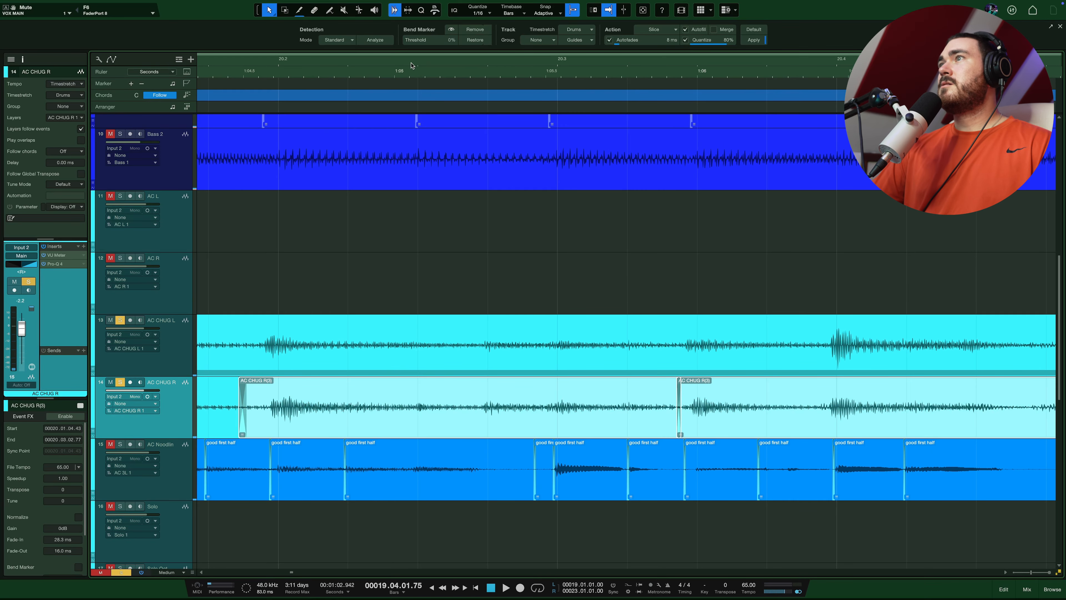
{"action": "key", "text": "space"}
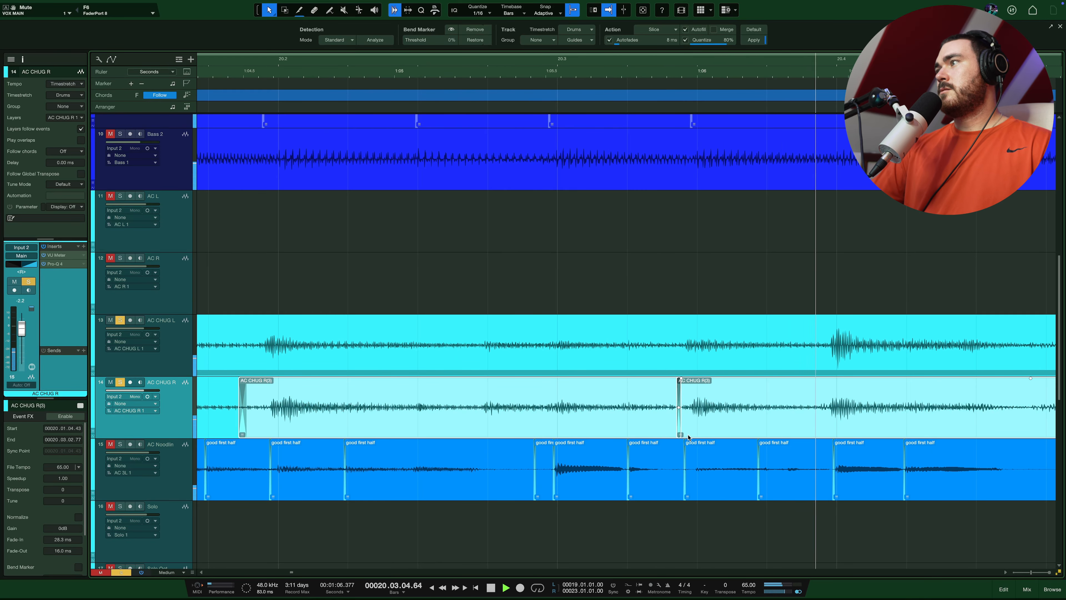
Move the AC CHUG L crossfade overlapping the bar 22 hit earlier, into the quiet stretch before the bar, and replay it.
{"action": "scroll", "coordinate": [684, 433], "scroll_direction": "down", "scroll_amount": 10}
{"action": "scroll", "coordinate": [780, 424], "scroll_direction": "up", "scroll_amount": 1}
{"action": "scroll", "coordinate": [783, 420], "scroll_direction": "up", "scroll_amount": 6}
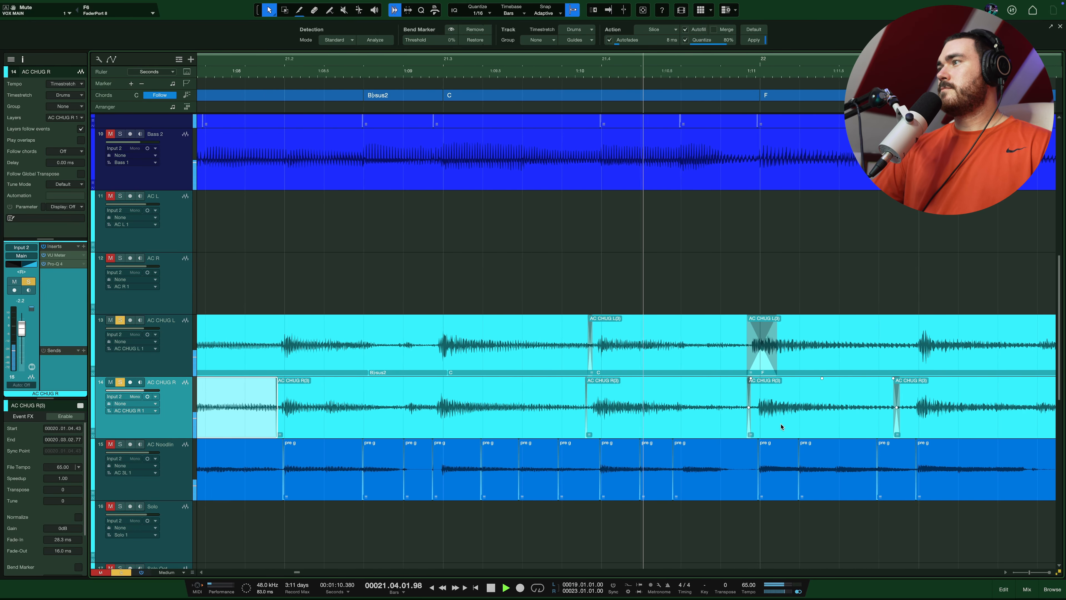
{"action": "key", "text": "space"}
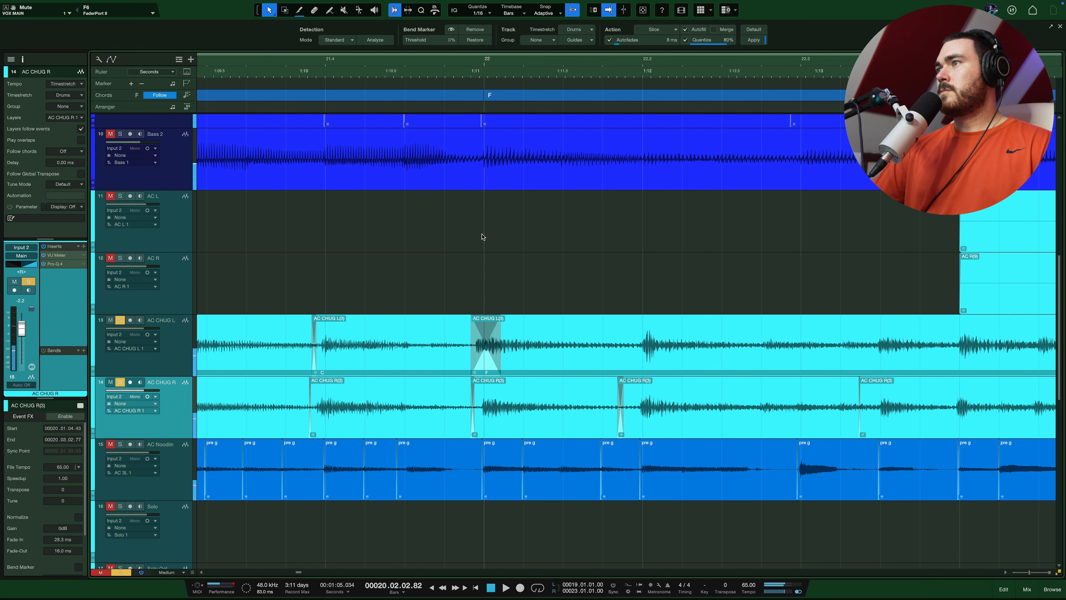
{"action": "left_click_drag", "start_coordinate": [482, 360], "coordinate": [461, 355]}
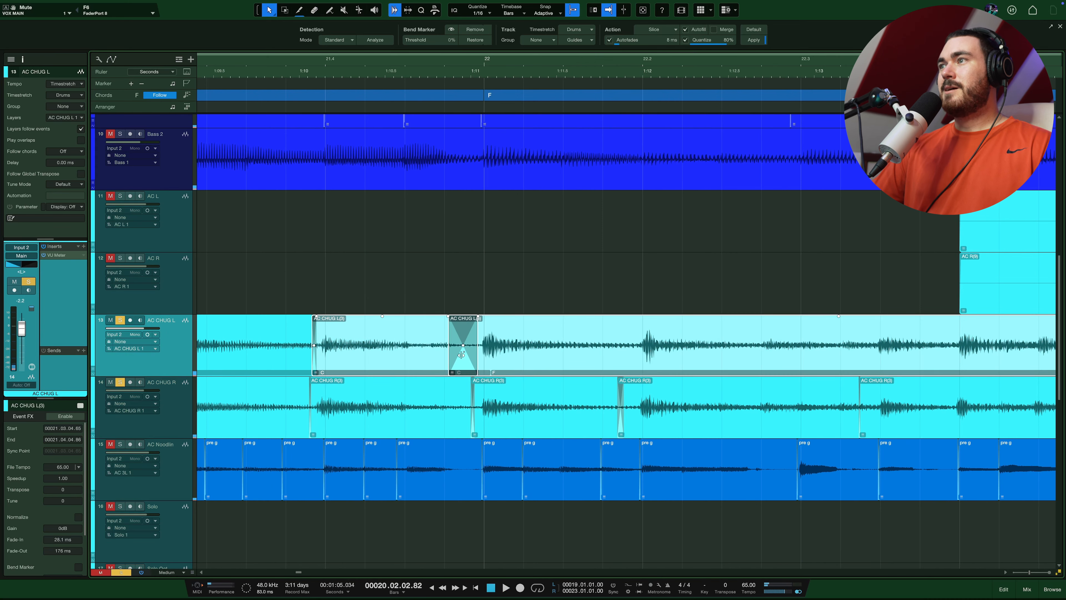
{"action": "key", "text": "space"}
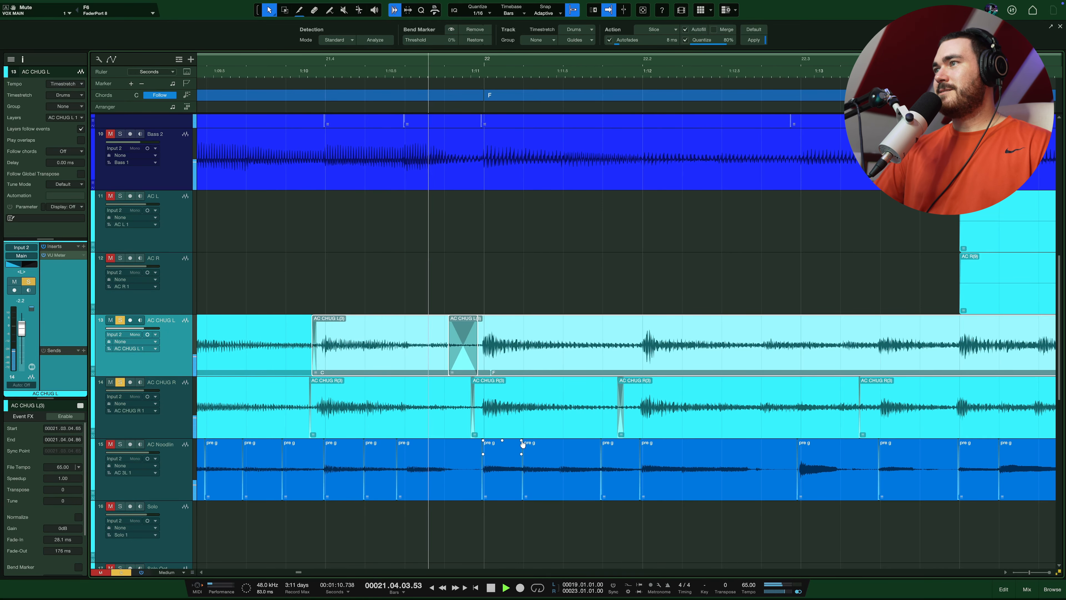
Shorten the AC CHUG L crossfade after bar 23 to about 31 ms and place it just before the next hit.
{"action": "key", "text": "f"}
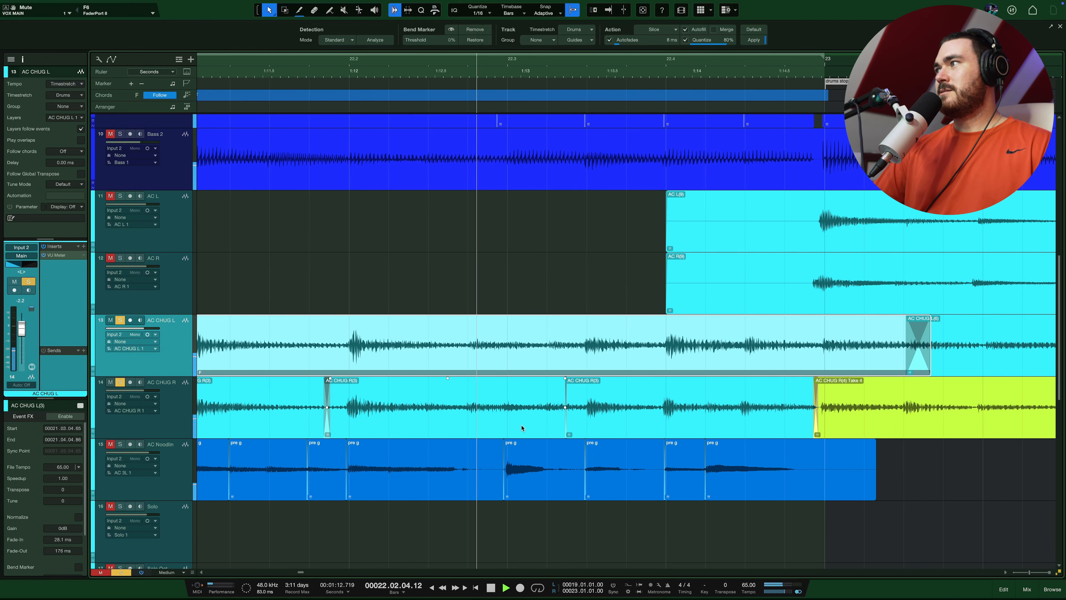
{"action": "scroll", "coordinate": [827, 367], "scroll_direction": "down", "scroll_amount": 5}
{"action": "scroll", "coordinate": [827, 367], "scroll_direction": "right", "scroll_amount": 1}
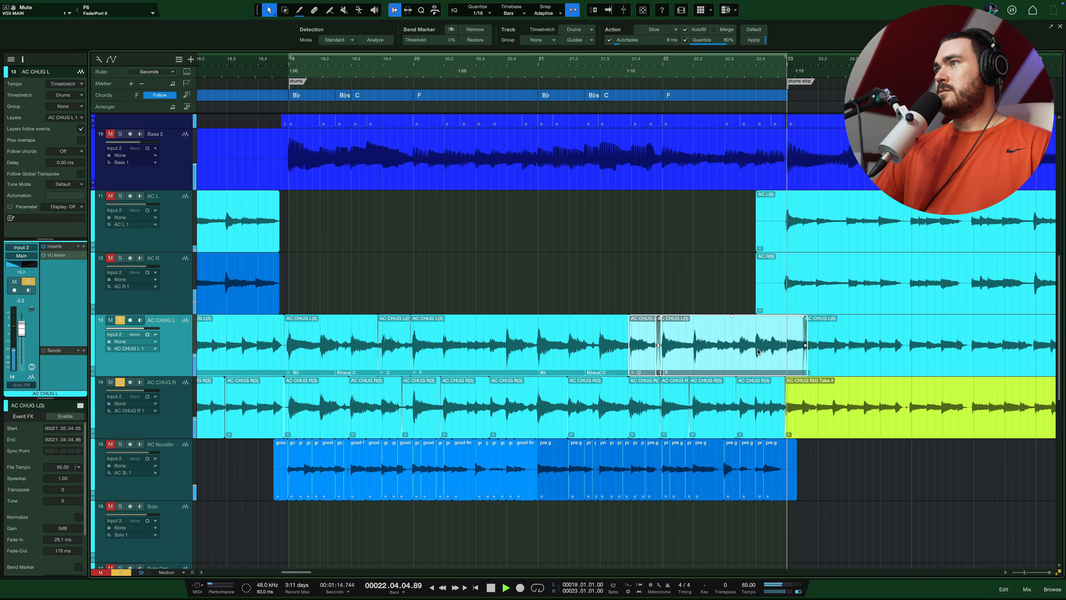
{"action": "left_click", "coordinate": [737, 263]}
{"action": "left_click_drag", "start_coordinate": [839, 361], "coordinate": [856, 358]}
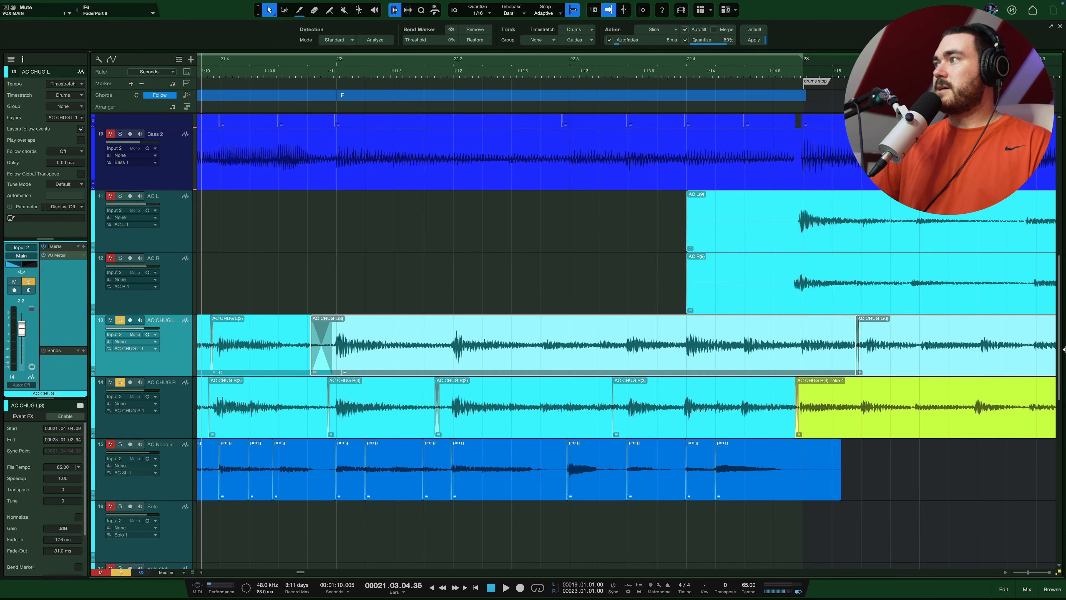
Replay both chug tracks into bar 22 and move the wide AC CHUG L crossfade before the bar further earlier.
{"action": "key", "text": "space"}
{"action": "scroll", "coordinate": [774, 353], "scroll_direction": "down", "scroll_amount": 5}
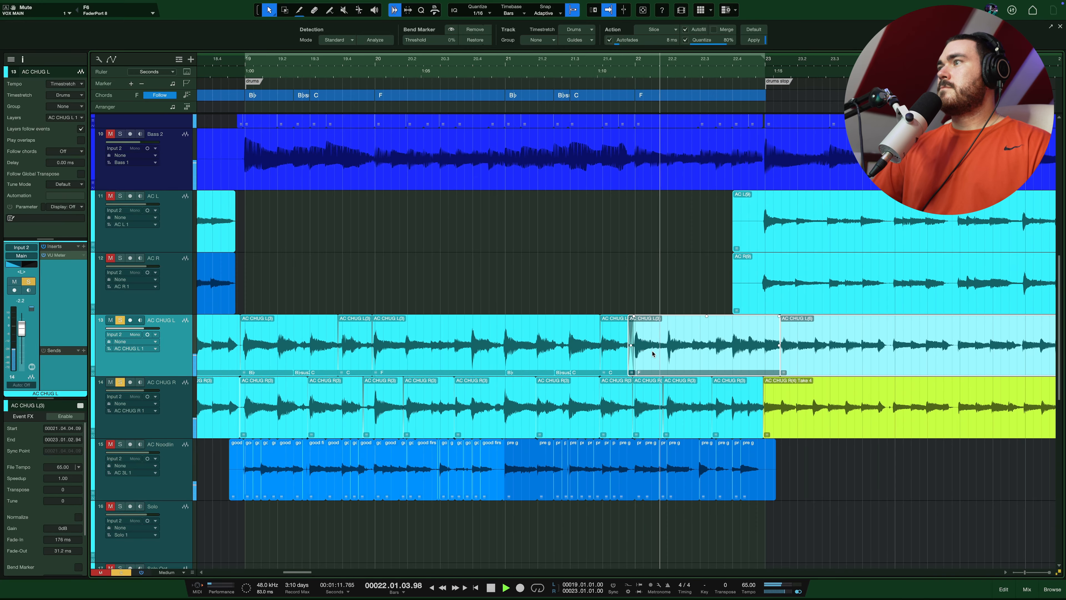
{"action": "scroll", "coordinate": [653, 353], "scroll_direction": "up", "scroll_amount": 10}
{"action": "left_click_drag", "start_coordinate": [576, 358], "coordinate": [495, 358]}
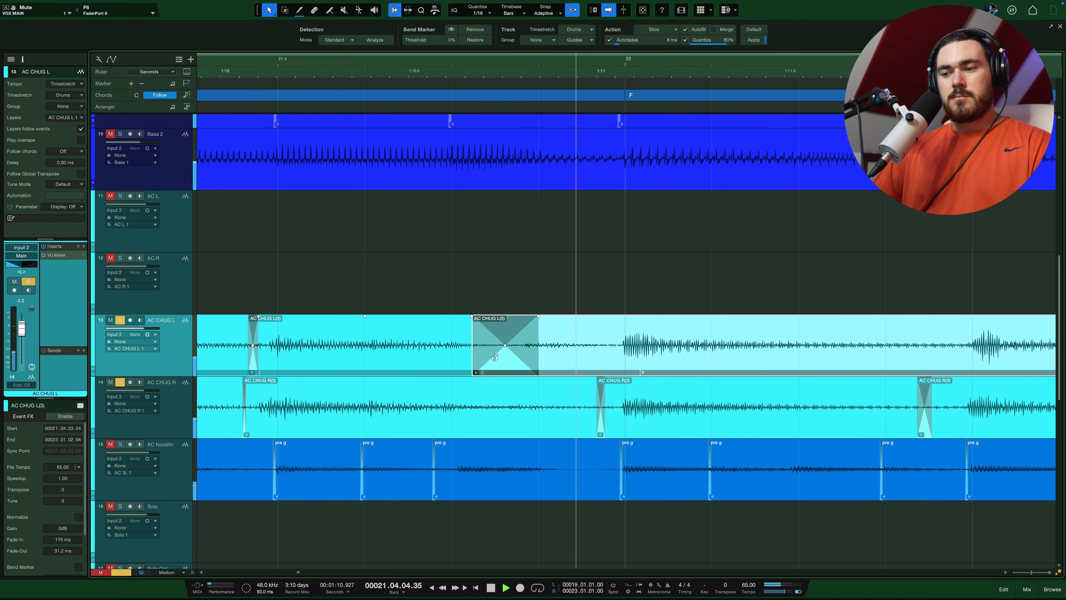
Move the AC CHUG R crossfade before beat 22.2 slightly later, closer to the hit, and stop playback.
{"action": "scroll", "coordinate": [649, 391], "scroll_direction": "down", "scroll_amount": 9}
{"action": "scroll", "coordinate": [718, 416], "scroll_direction": "up", "scroll_amount": 9}
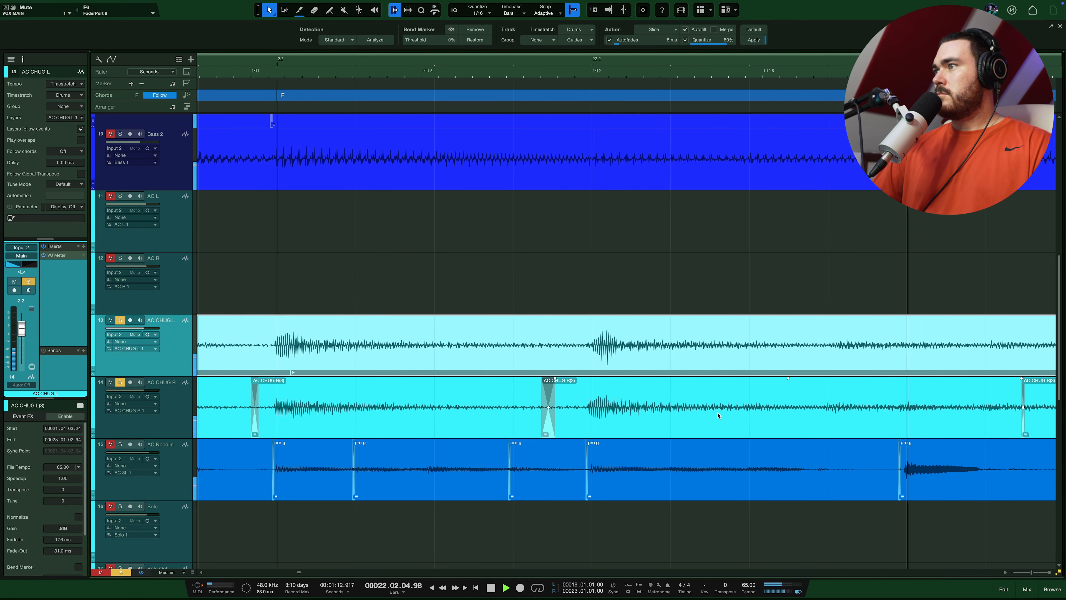
{"action": "left_click_drag", "start_coordinate": [549, 423], "coordinate": [566, 424]}
{"action": "key", "text": "space"}
{"action": "scroll", "coordinate": [564, 426], "scroll_direction": "down", "scroll_amount": 9}
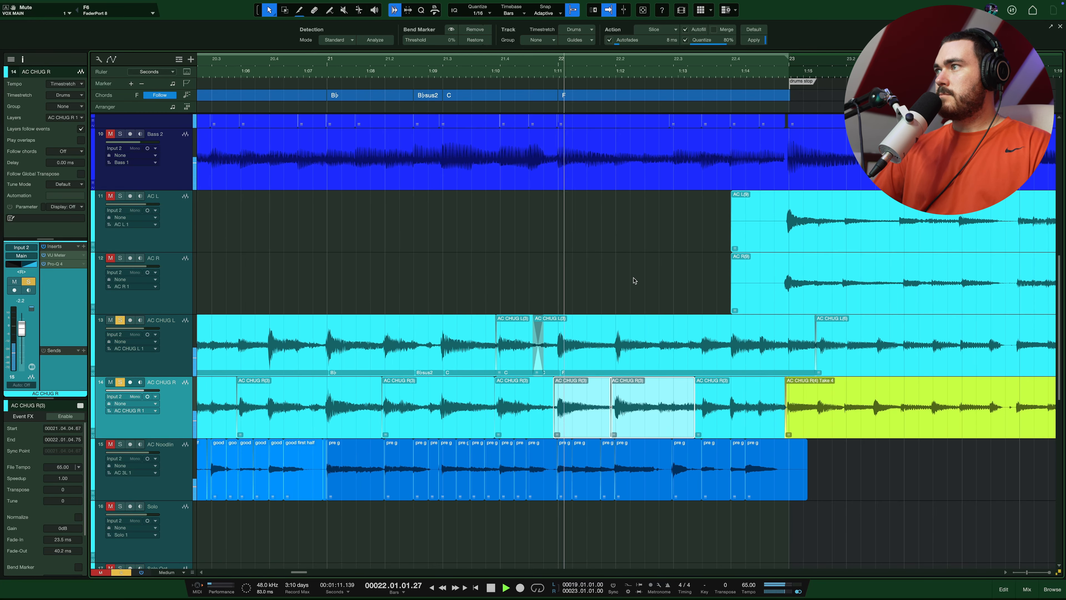
{"action": "left_click", "coordinate": [632, 279]}
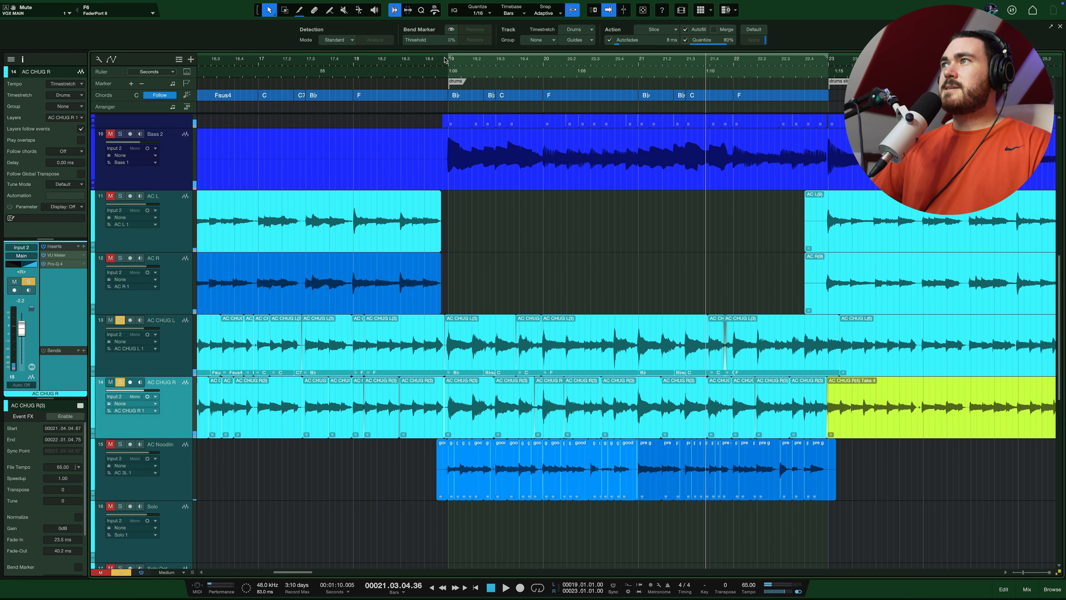
Solo the Superior Drummer 3 and Bass 2 tracks alongside both chug tracks and play the section from bar 19.
{"action": "left_click", "coordinate": [443, 59]}
{"action": "left_click", "coordinate": [446, 59]}
{"action": "scroll", "coordinate": [588, 247], "scroll_direction": "up", "scroll_amount": 2}
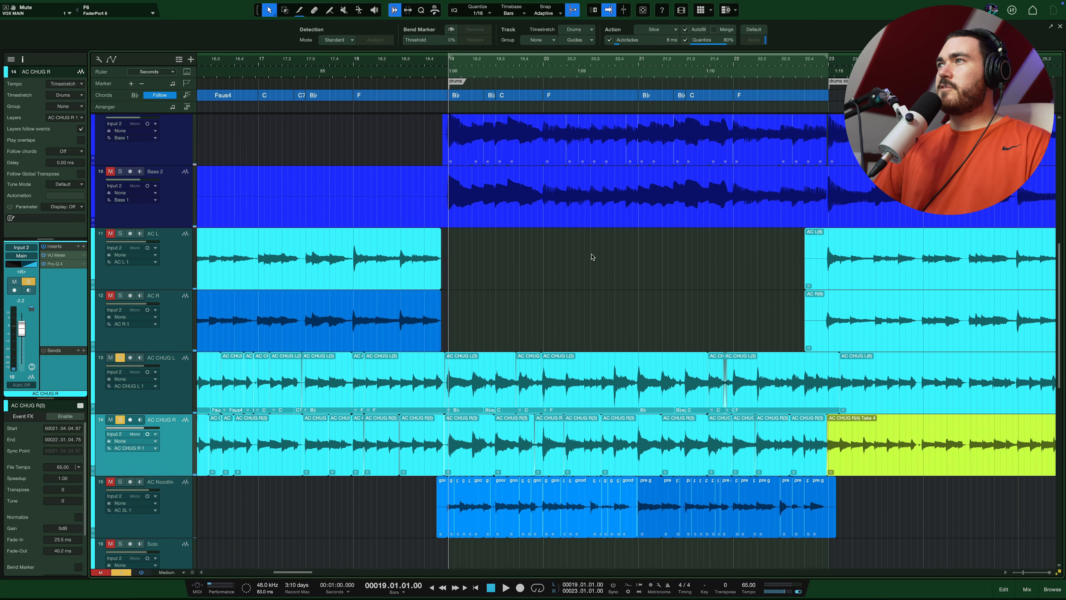
{"action": "scroll", "coordinate": [587, 260], "scroll_direction": "up", "scroll_amount": 2}
{"action": "left_click", "coordinate": [525, 176]}
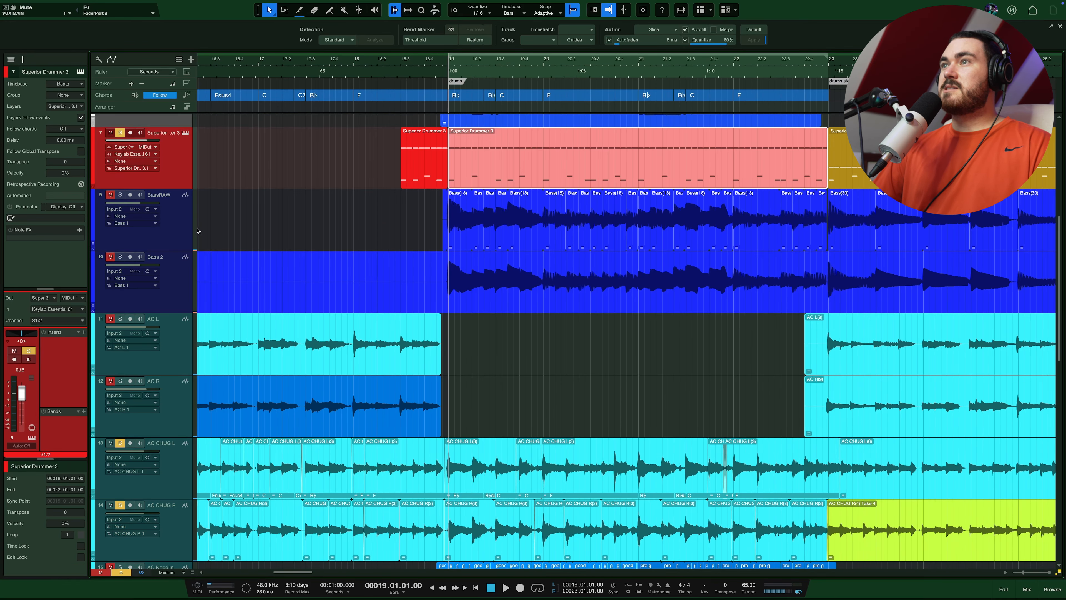
{"action": "key", "text": "Down"}
{"action": "key", "text": "Down"}
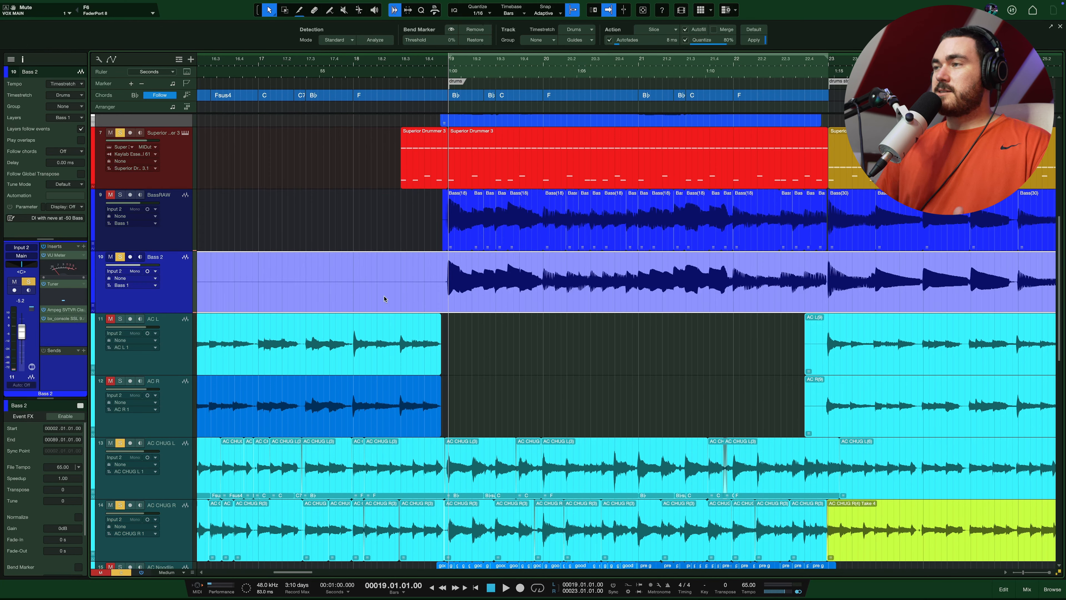
{"action": "key", "text": "space"}
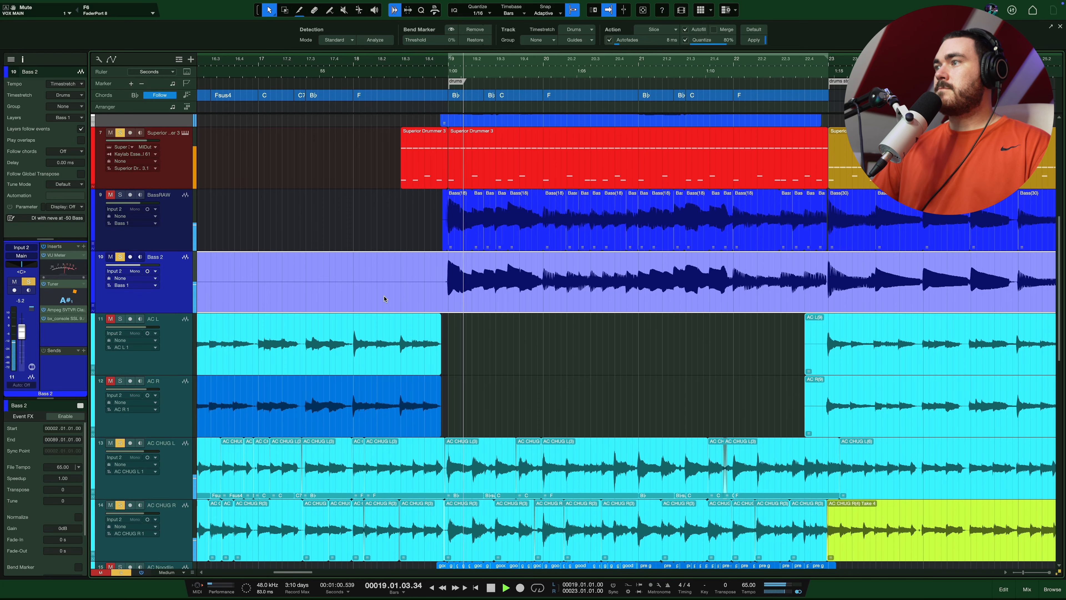
{"action": "scroll", "coordinate": [602, 351], "scroll_direction": "down", "scroll_amount": 1}
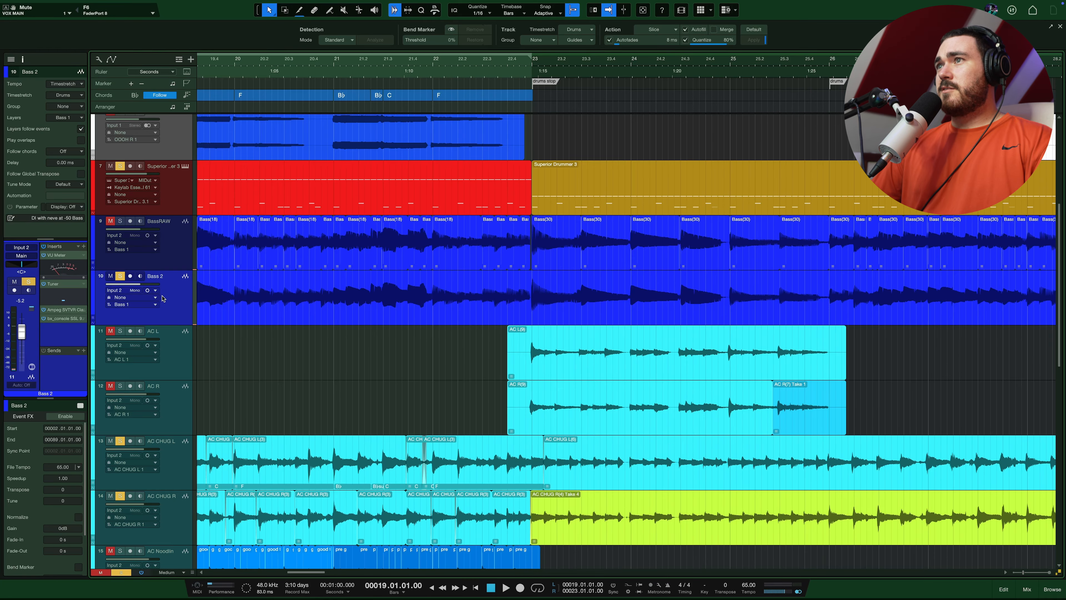
Turn off the solo on the drum and bass tracks and select the AC CHUG R Take 4 event starting at bar 23.
{"action": "left_click", "coordinate": [175, 182]}
{"action": "scroll", "coordinate": [499, 469], "scroll_direction": "up", "scroll_amount": 5}
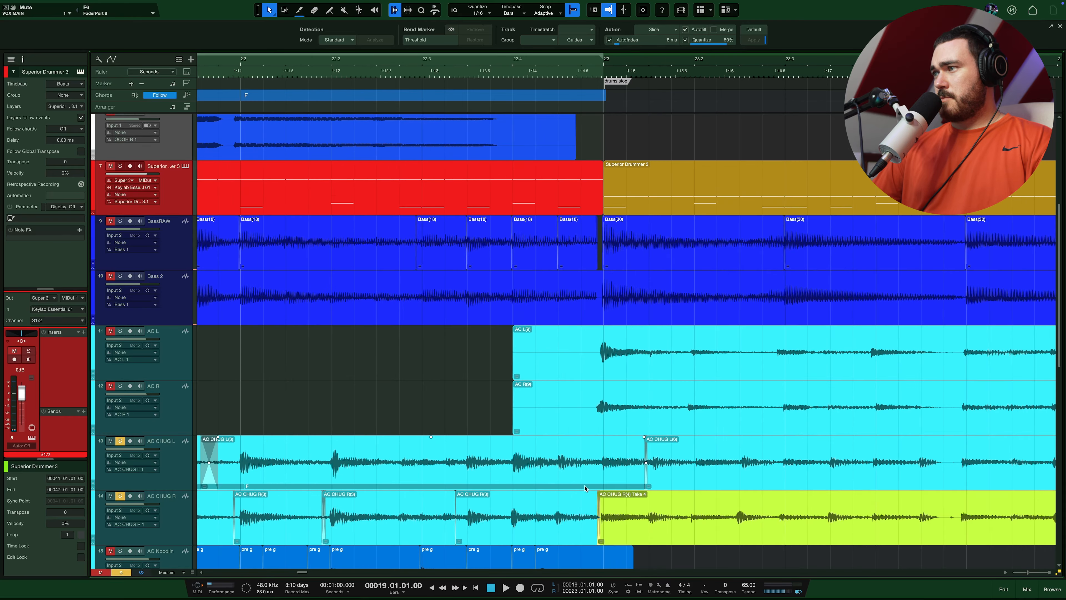
{"action": "left_click", "coordinate": [677, 521]}
{"action": "scroll", "coordinate": [676, 521], "scroll_direction": "right", "scroll_amount": 8}
{"action": "scroll", "coordinate": [579, 508], "scroll_direction": "down", "scroll_amount": 3}
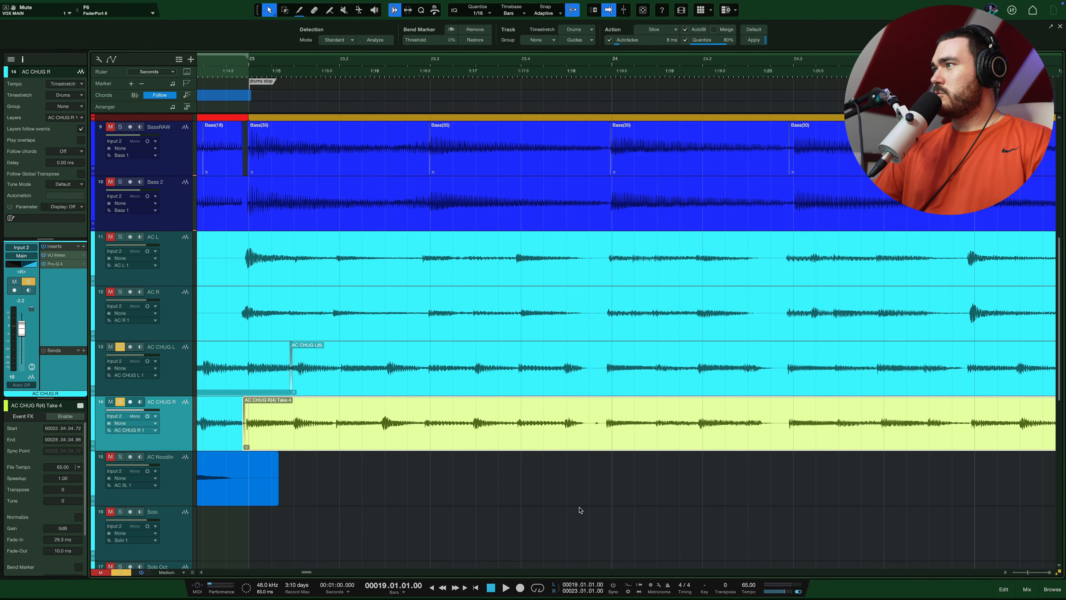
Examine the timing of the AC CHUG R Take 4 event against AC CHUG L from bar 23 to bar 29.
{"action": "scroll", "coordinate": [526, 469], "scroll_direction": "down", "scroll_amount": 5}
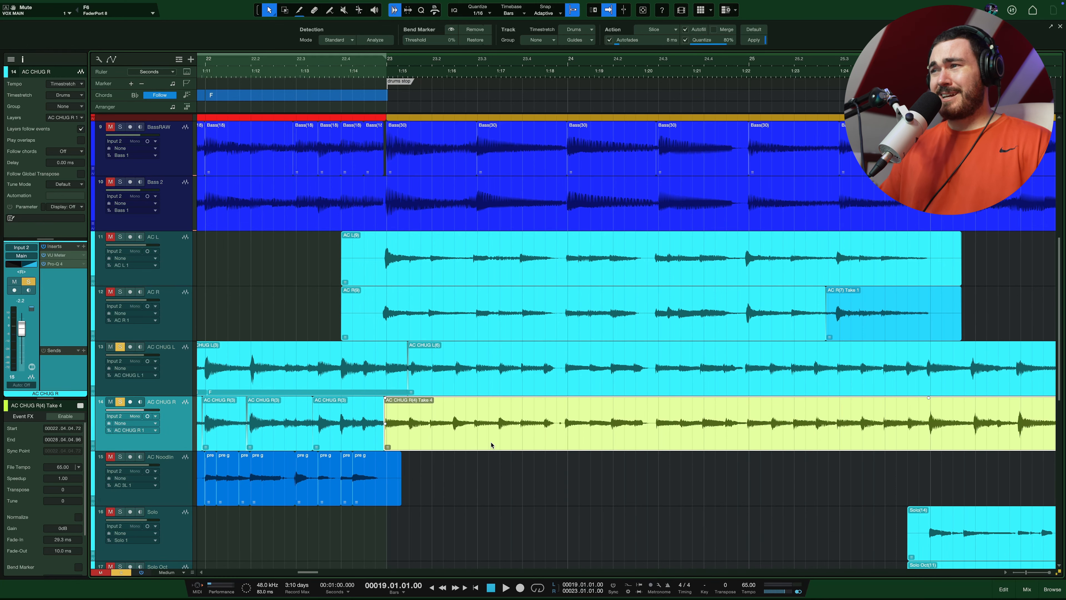
{"action": "scroll", "coordinate": [366, 361], "scroll_direction": "up", "scroll_amount": 5}
{"action": "scroll", "coordinate": [328, 378], "scroll_direction": "down", "scroll_amount": 1}
{"action": "scroll", "coordinate": [507, 433], "scroll_direction": "down", "scroll_amount": 4}
{"action": "left_click", "coordinate": [510, 436]}
{"action": "scroll", "coordinate": [429, 389], "scroll_direction": "up", "scroll_amount": 3}
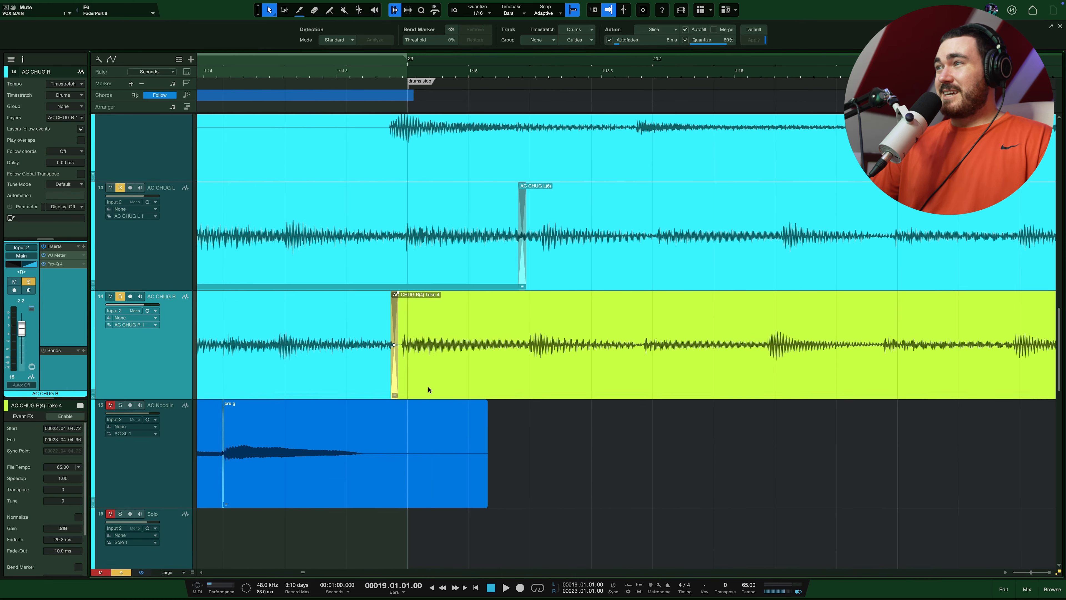
{"action": "scroll", "coordinate": [429, 389], "scroll_direction": "down", "scroll_amount": 5}
{"action": "scroll", "coordinate": [564, 376], "scroll_direction": "right", "scroll_amount": 3}
{"action": "left_click", "coordinate": [583, 375]}
{"action": "scroll", "coordinate": [603, 374], "scroll_direction": "right", "scroll_amount": 3}
{"action": "scroll", "coordinate": [602, 373], "scroll_direction": "right", "scroll_amount": 3}
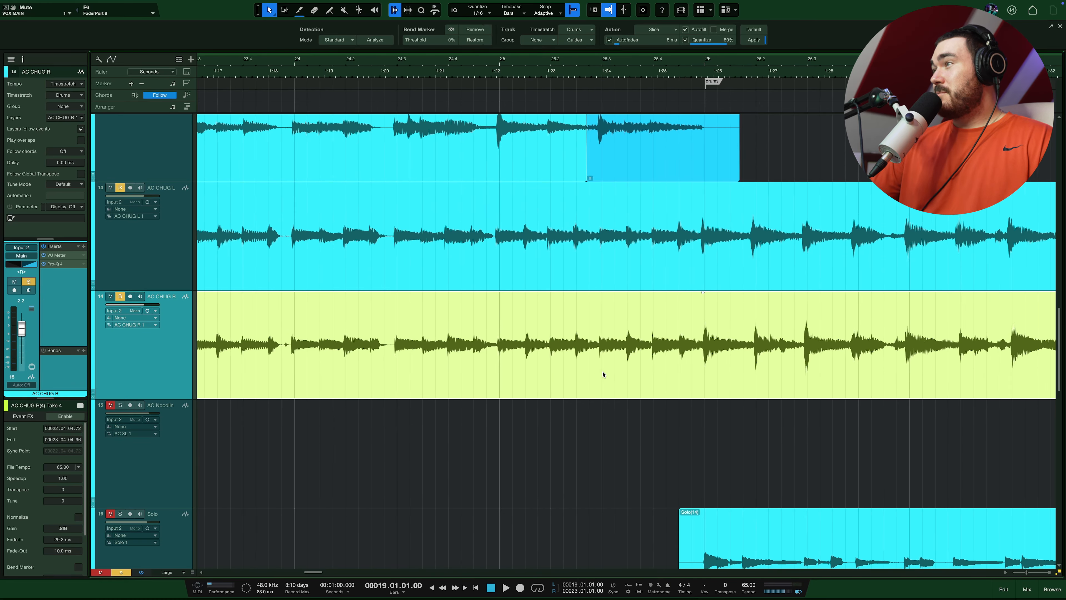
{"action": "scroll", "coordinate": [601, 373], "scroll_direction": "down", "scroll_amount": 5}
{"action": "scroll", "coordinate": [597, 358], "scroll_direction": "up", "scroll_amount": 3}
{"action": "scroll", "coordinate": [598, 357], "scroll_direction": "right", "scroll_amount": 3}
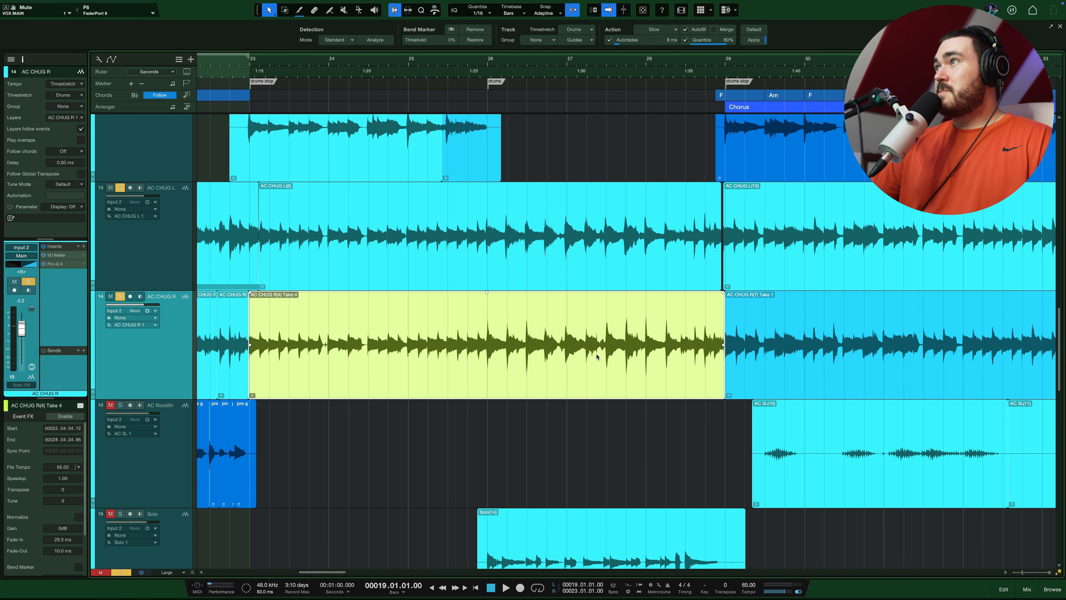
Analyze the AC CHUG R Take 4 event for transients and apply Slice with autofades and 80% quantize.
{"action": "left_click", "coordinate": [383, 40]}
{"action": "scroll", "coordinate": [269, 416], "scroll_direction": "up", "scroll_amount": 4}
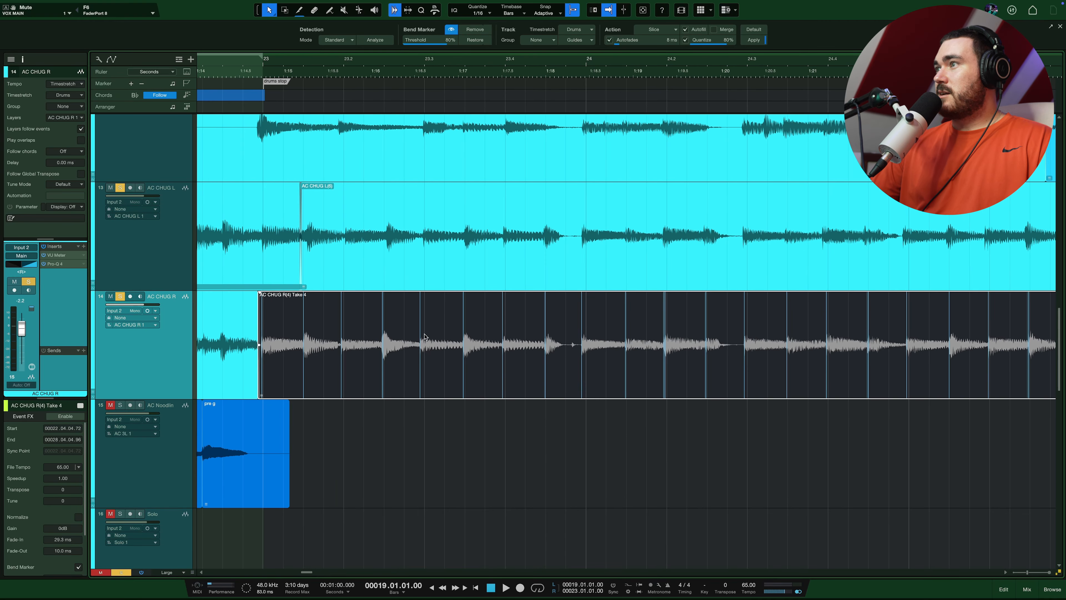
{"action": "left_click", "coordinate": [752, 40]}
Turn off the AC CHUG L solo and play the sliced AC CHUG R take alone from bar 23.
{"action": "left_click", "coordinate": [156, 267]}
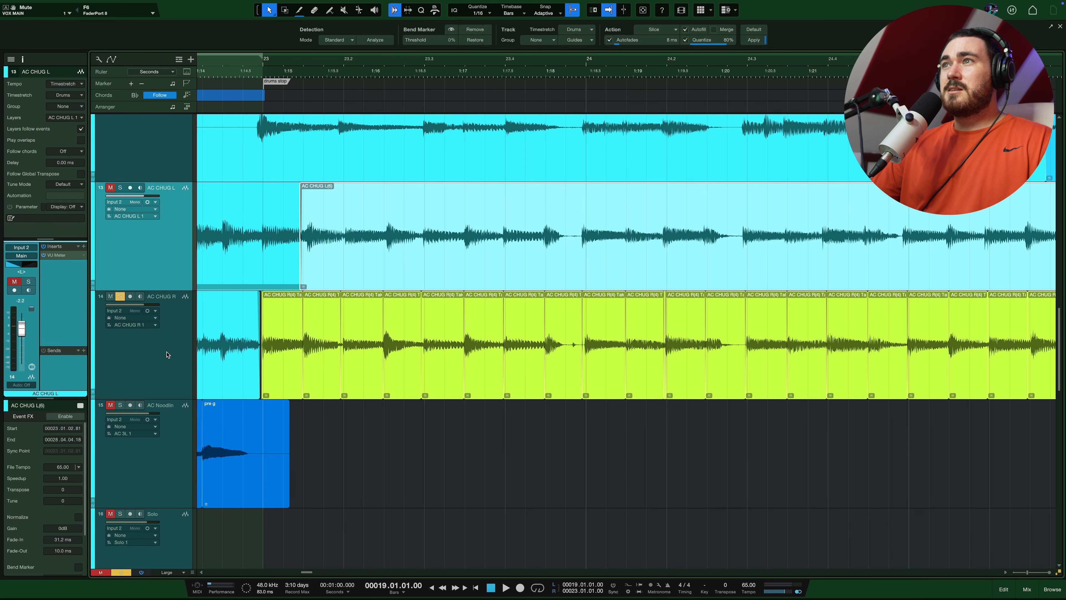
{"action": "left_click", "coordinate": [179, 354]}
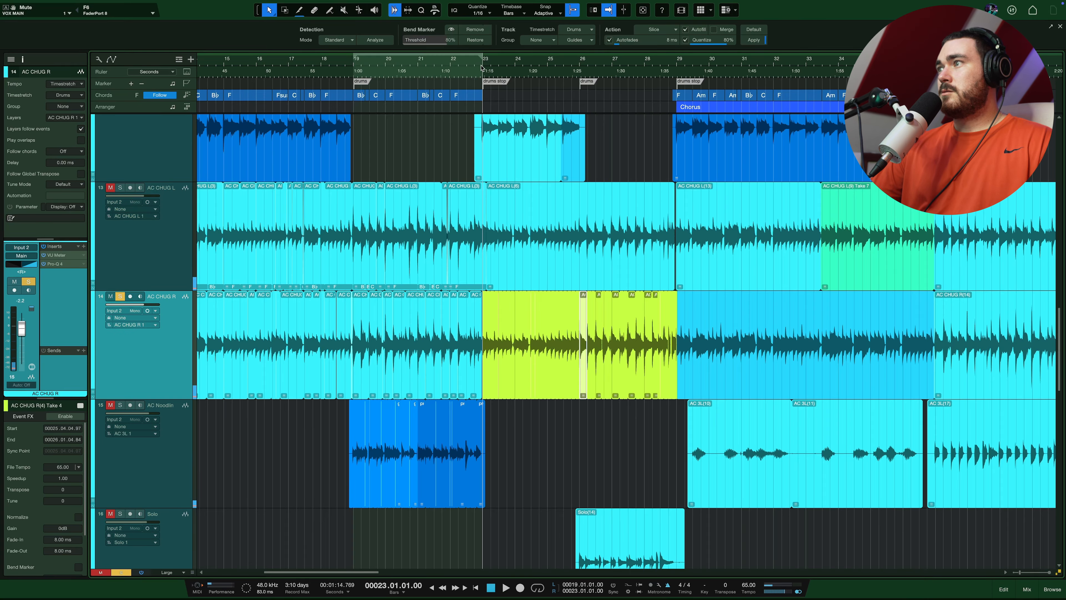
{"action": "scroll", "coordinate": [490, 219], "scroll_direction": "up", "scroll_amount": 8}
{"action": "scroll", "coordinate": [460, 300], "scroll_direction": "left", "scroll_amount": 2}
{"action": "scroll", "coordinate": [460, 302], "scroll_direction": "left", "scroll_amount": 1}
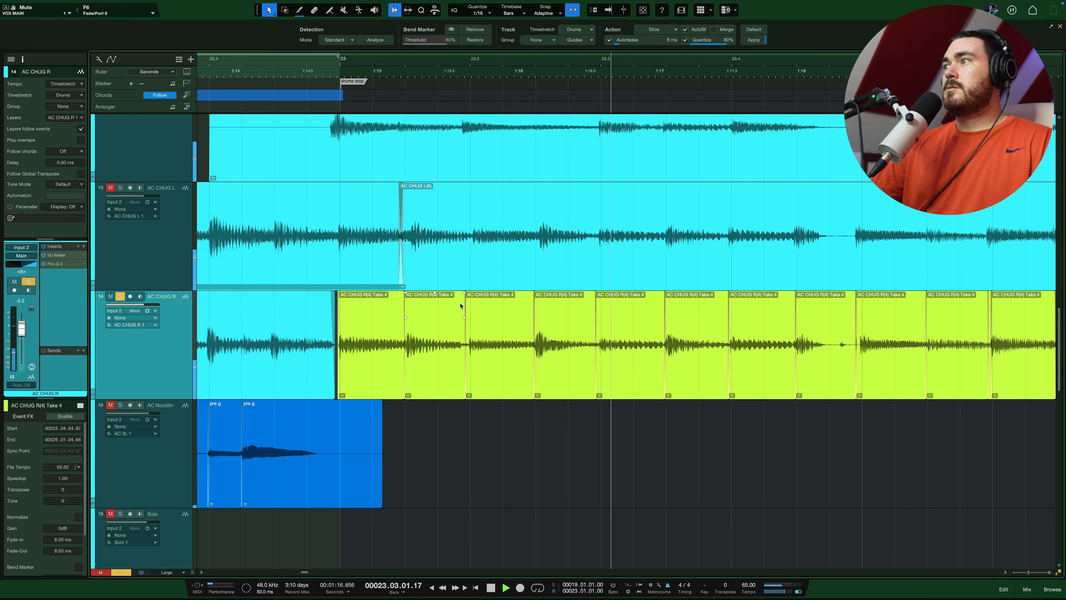
{"action": "scroll", "coordinate": [436, 338], "scroll_direction": "right", "scroll_amount": 10}
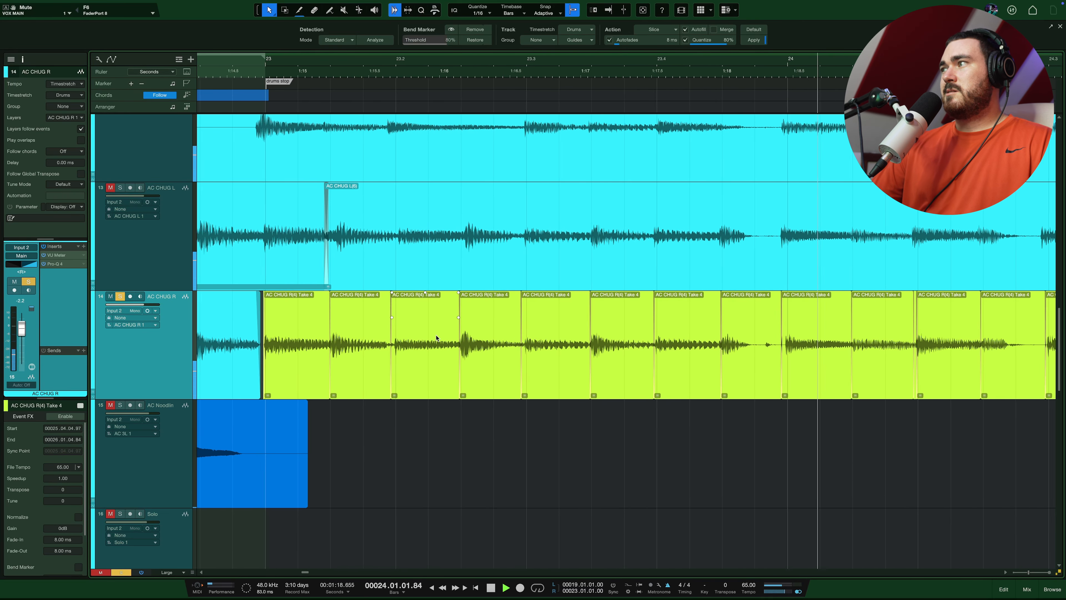
Undo the slicing of AC CHUG R Take 4, try slicing it again, and listen through to bar 26.
{"action": "key", "text": "ctrl+b"}
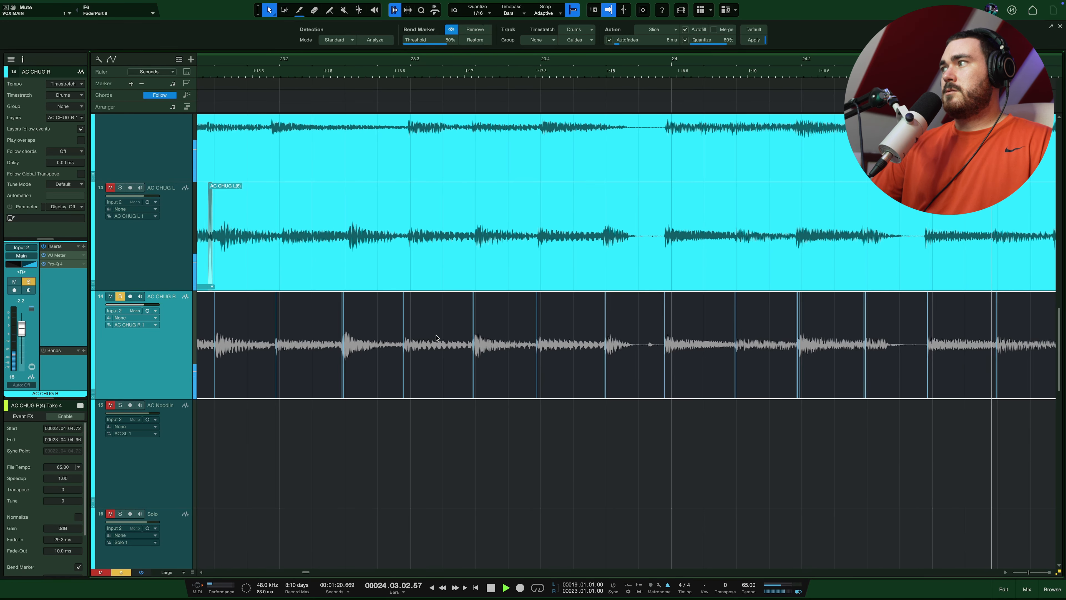
{"action": "scroll", "coordinate": [437, 338], "scroll_direction": "left", "scroll_amount": 3}
{"action": "key", "text": "ctrl+z"}
{"action": "scroll", "coordinate": [436, 338], "scroll_direction": "down", "scroll_amount": 2}
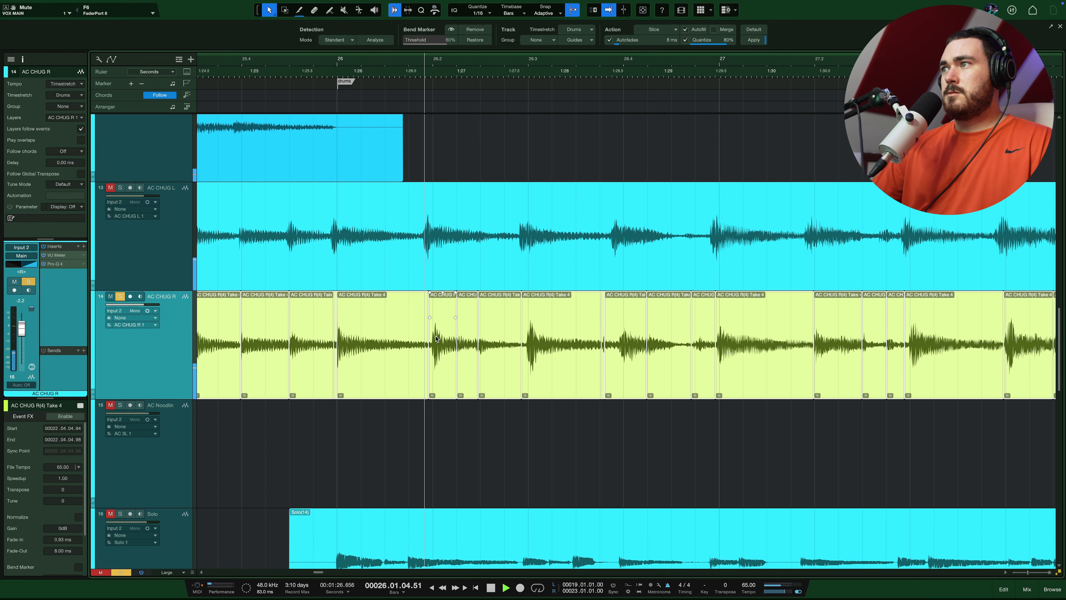
{"action": "key", "text": "space"}
Undo the slicing and transient detection on the AC CHUG R Take 4 event and return to bar 23.
{"action": "key", "text": "ctrl+z"}
{"action": "scroll", "coordinate": [428, 334], "scroll_direction": "down", "scroll_amount": 5}
{"action": "key", "text": "ctrl+z"}
{"action": "scroll", "coordinate": [365, 376], "scroll_direction": "up", "scroll_amount": 5}
{"action": "scroll", "coordinate": [363, 376], "scroll_direction": "up", "scroll_amount": 6}
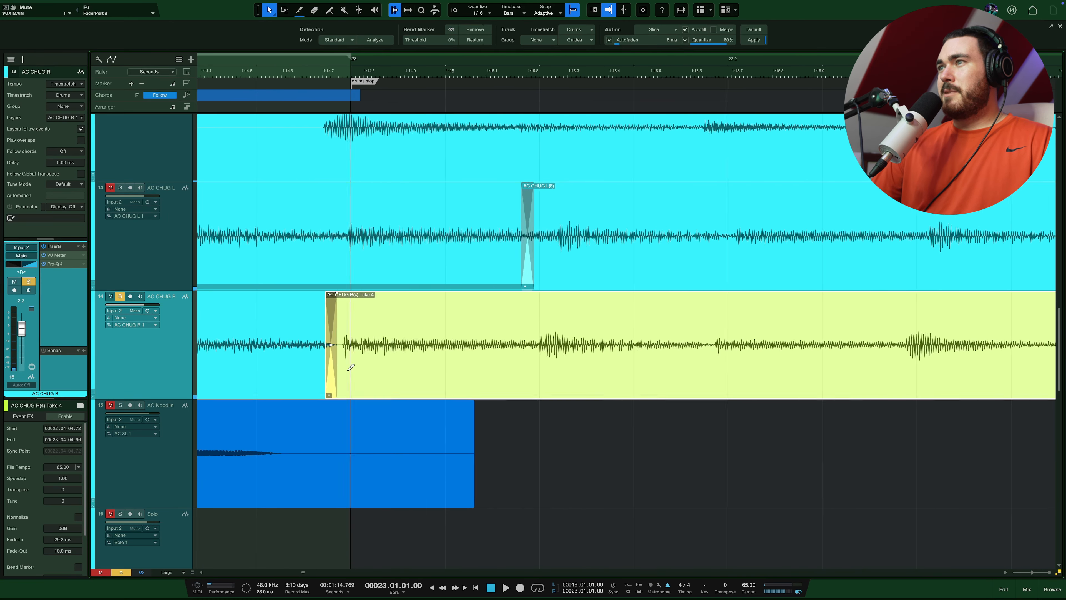
Split the AC CHUG R Take 4 event just before beat 23.2 and again before the off-beat hit following beat 23.4.
{"action": "left_click", "coordinate": [761, 460]}
{"action": "scroll", "coordinate": [434, 366], "scroll_direction": "down", "scroll_amount": 4}
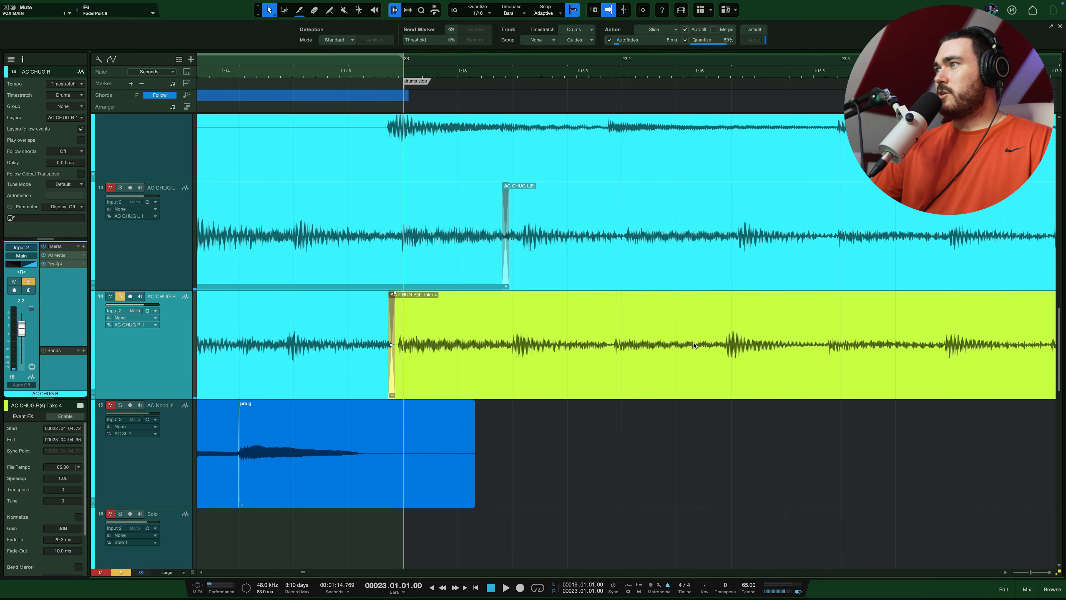
{"action": "scroll", "coordinate": [614, 352], "scroll_direction": "right", "scroll_amount": 4}
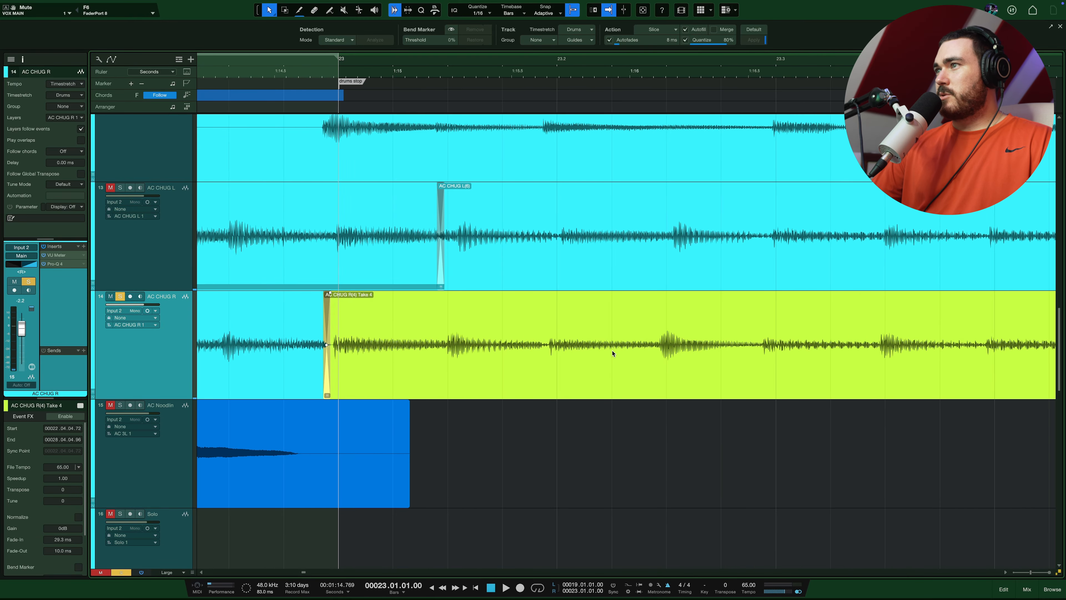
{"action": "left_click", "coordinate": [536, 346], "text": "alt"}
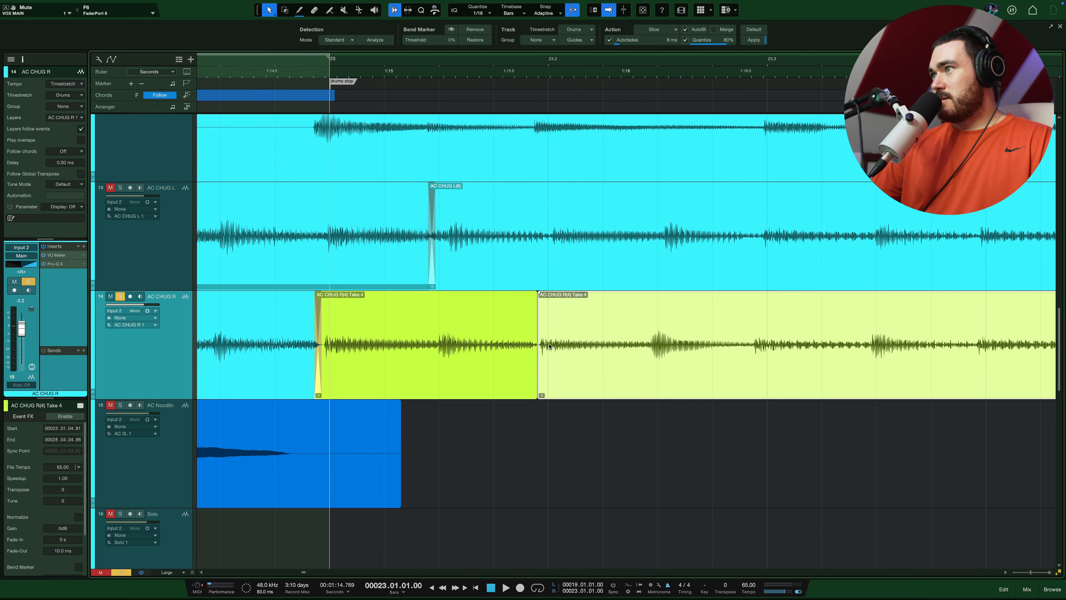
{"action": "scroll", "coordinate": [575, 345], "scroll_direction": "right", "scroll_amount": 12}
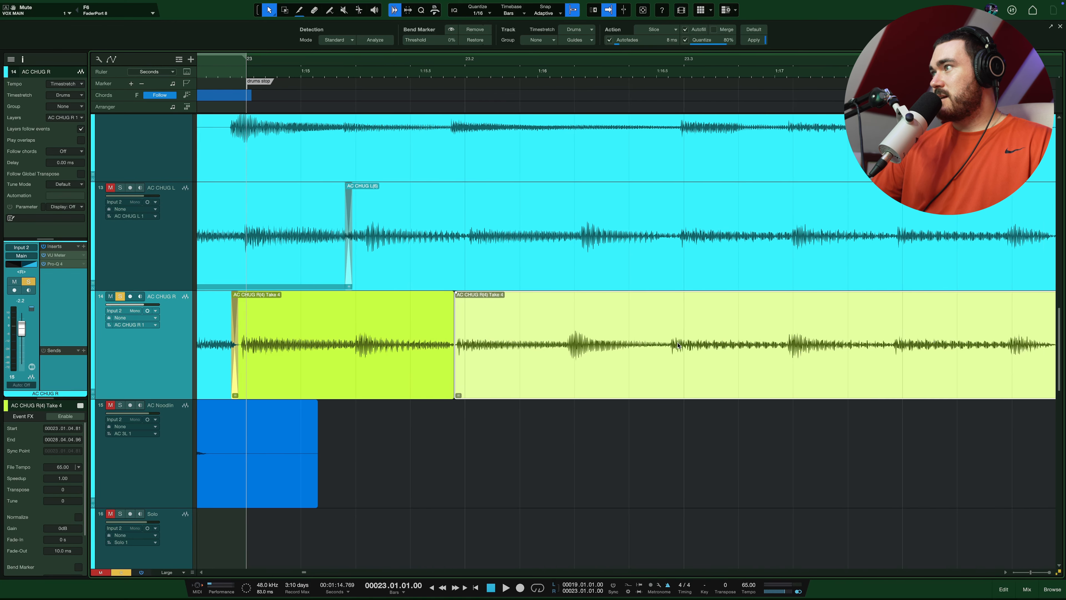
{"action": "scroll", "coordinate": [678, 345], "scroll_direction": "right", "scroll_amount": 1}
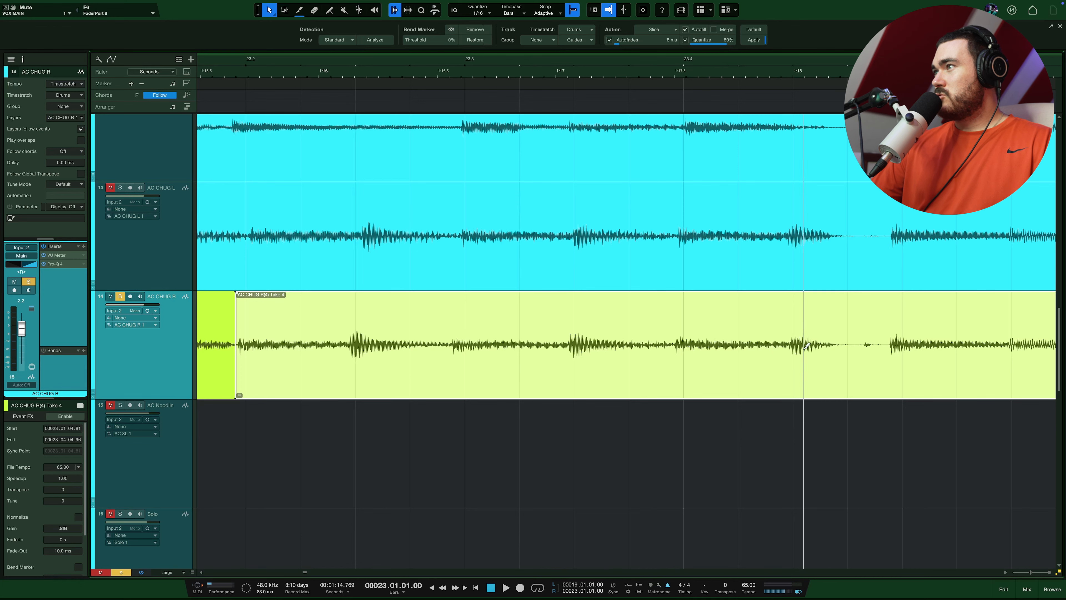
{"action": "left_click", "coordinate": [780, 345], "text": "alt"}
Nudge the audio between the two AC CHUG R cuts slightly later, crossfade its start over about 12 ms, and play it back.
{"action": "left_click_drag", "start_coordinate": [533, 340], "coordinate": [534, 340]}
{"action": "scroll", "coordinate": [348, 245], "scroll_direction": "left", "scroll_amount": 5}
{"action": "left_click_drag", "start_coordinate": [362, 325], "coordinate": [357, 325]}
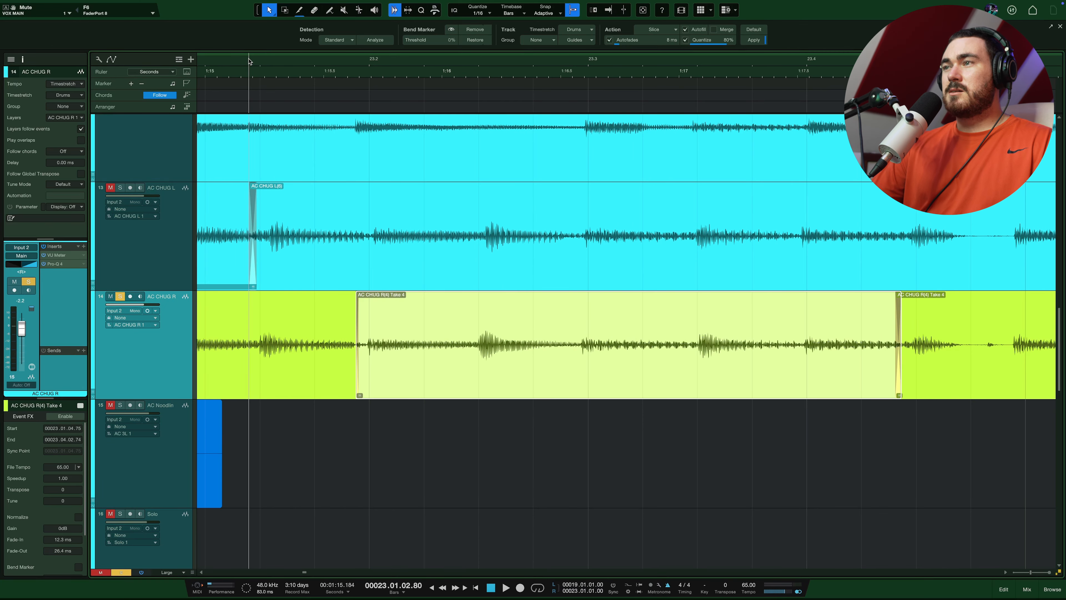
{"action": "key", "text": "space"}
{"action": "key", "text": "space"}
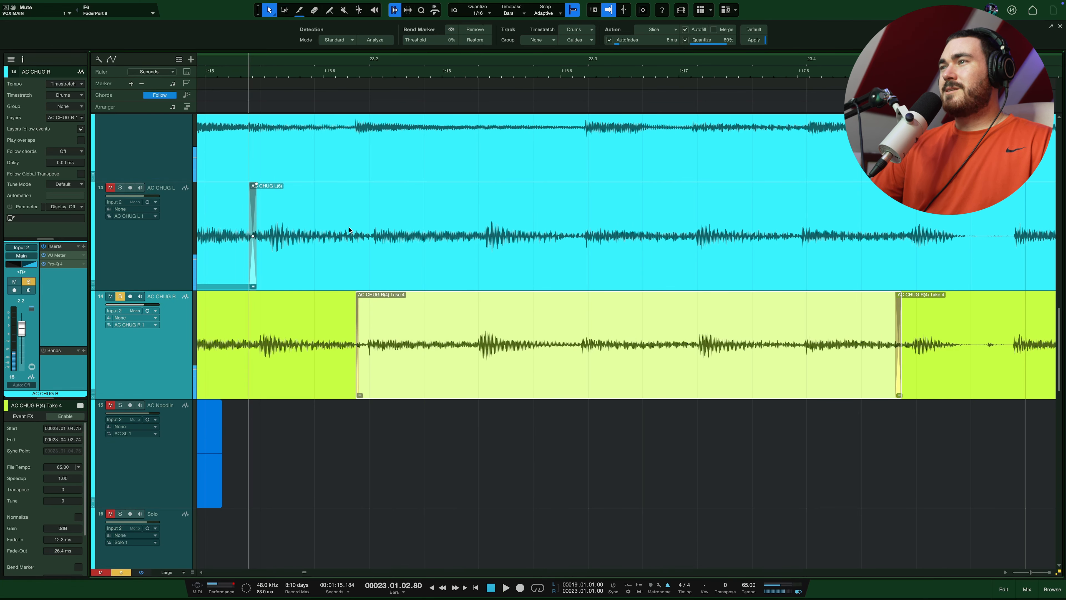
Move the AC CHUG R crossfade before beat 23.2 slightly later, to about 23.01.04.84, and replay the passage.
{"action": "scroll", "coordinate": [447, 360], "scroll_direction": "left", "scroll_amount": 4}
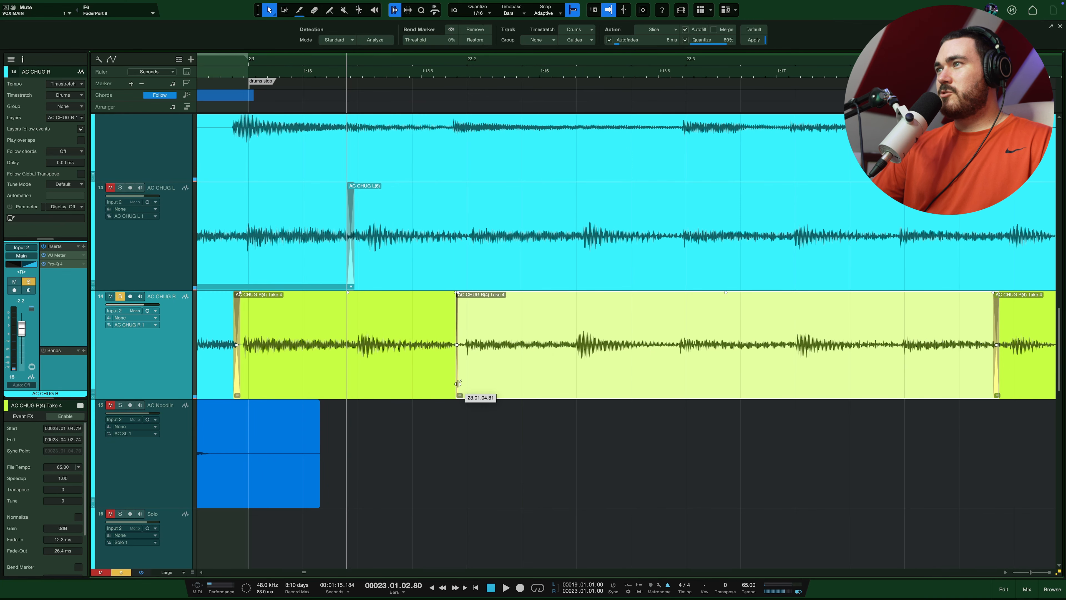
{"action": "key", "text": "space"}
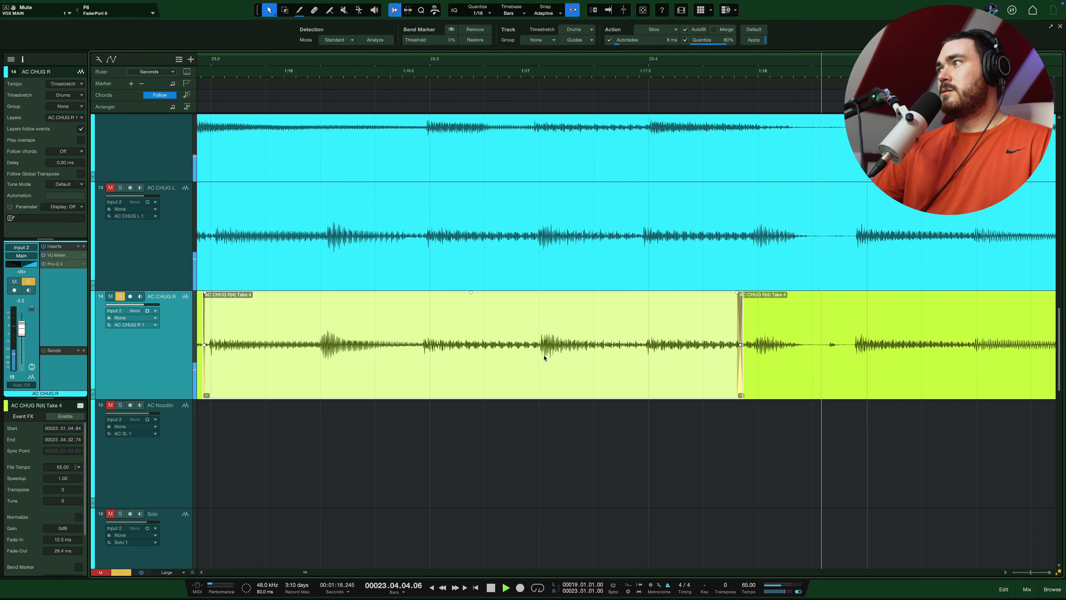
{"action": "key", "text": "space"}
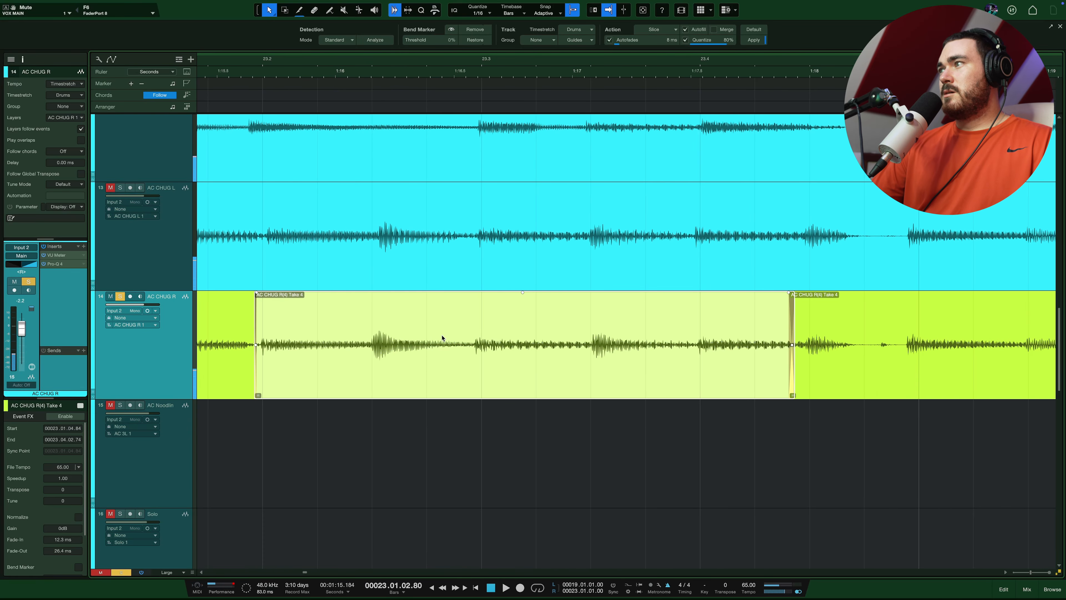
Nudge the AC CHUG R Take 4 piece that starts after beat 23.4 slightly later to align its hits with the grid.
{"action": "left_click", "coordinate": [846, 355]}
{"action": "scroll", "coordinate": [808, 357], "scroll_direction": "right", "scroll_amount": 15}
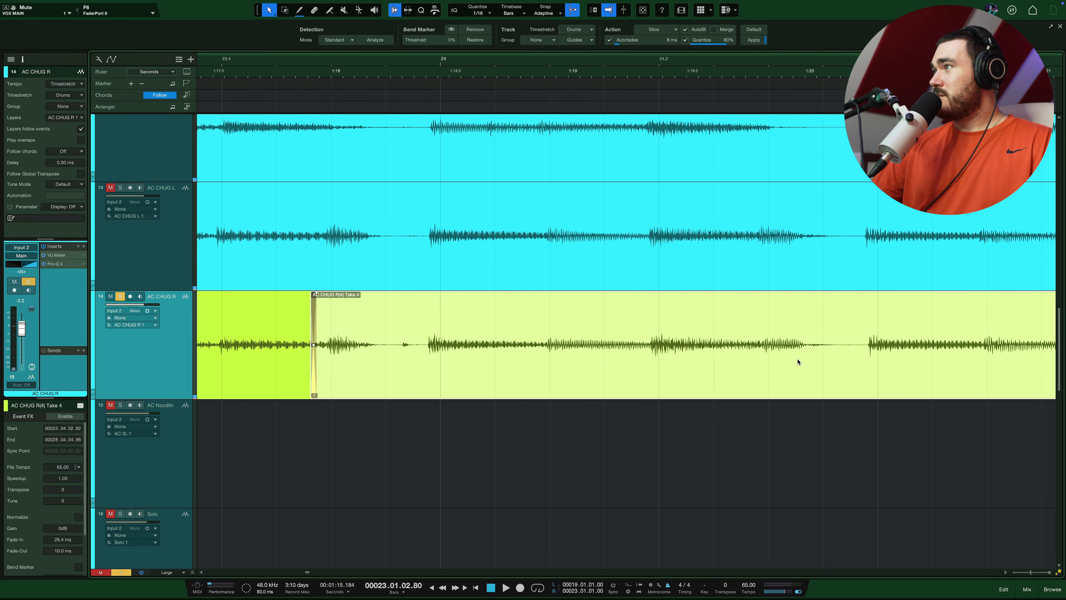
{"action": "scroll", "coordinate": [789, 352], "scroll_direction": "right", "scroll_amount": 4}
{"action": "left_click_drag", "start_coordinate": [647, 344], "coordinate": [653, 348]}
Split the AC CHUG R Take 4 event shortly before beat 24.4, at about 24.03.04.46.
{"action": "left_click", "coordinate": [748, 350], "text": "super"}
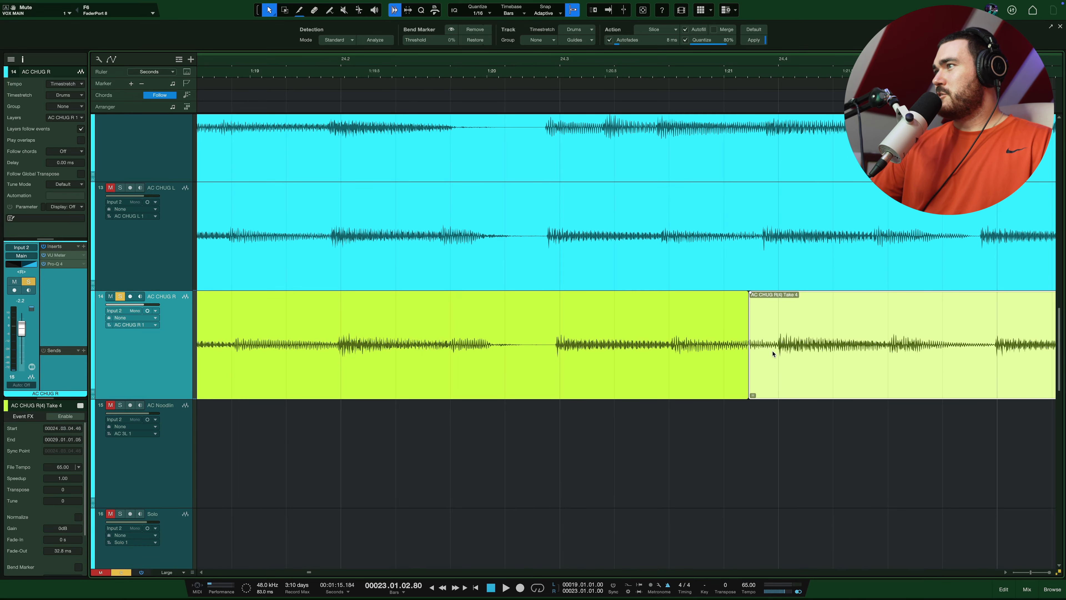
{"action": "scroll", "coordinate": [728, 346], "scroll_direction": "left", "scroll_amount": 4}
{"action": "scroll", "coordinate": [409, 344], "scroll_direction": "left", "scroll_amount": 3}
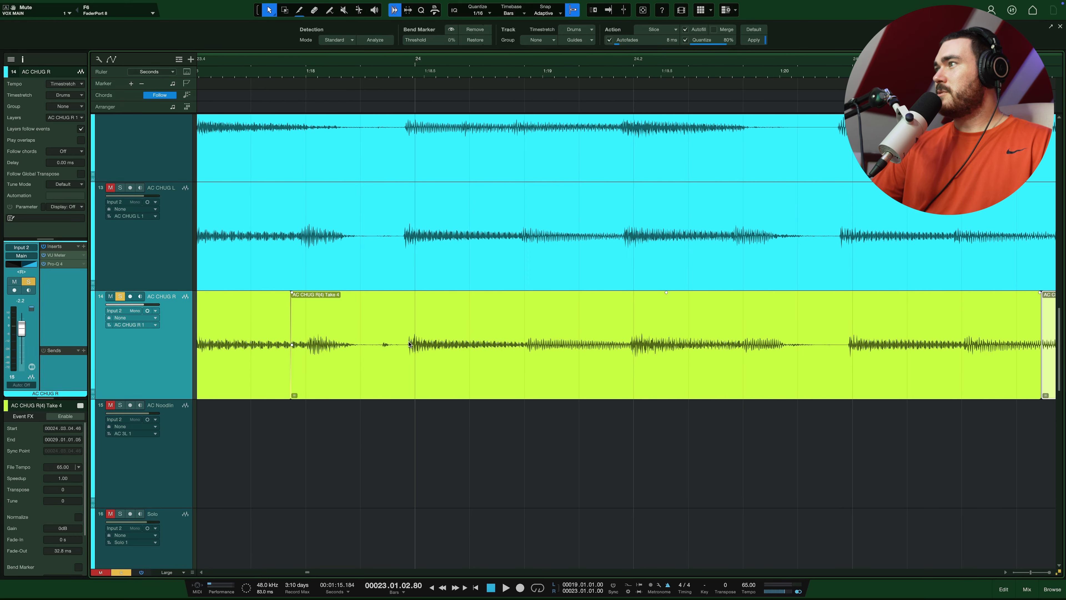
Nudge the AC CHUG R Take 4 piece between the cuts after beat 23.4 and before beat 24.4 slightly later, crossfade its edges, and play it back.
{"action": "left_click_drag", "start_coordinate": [381, 341], "coordinate": [384, 351]}
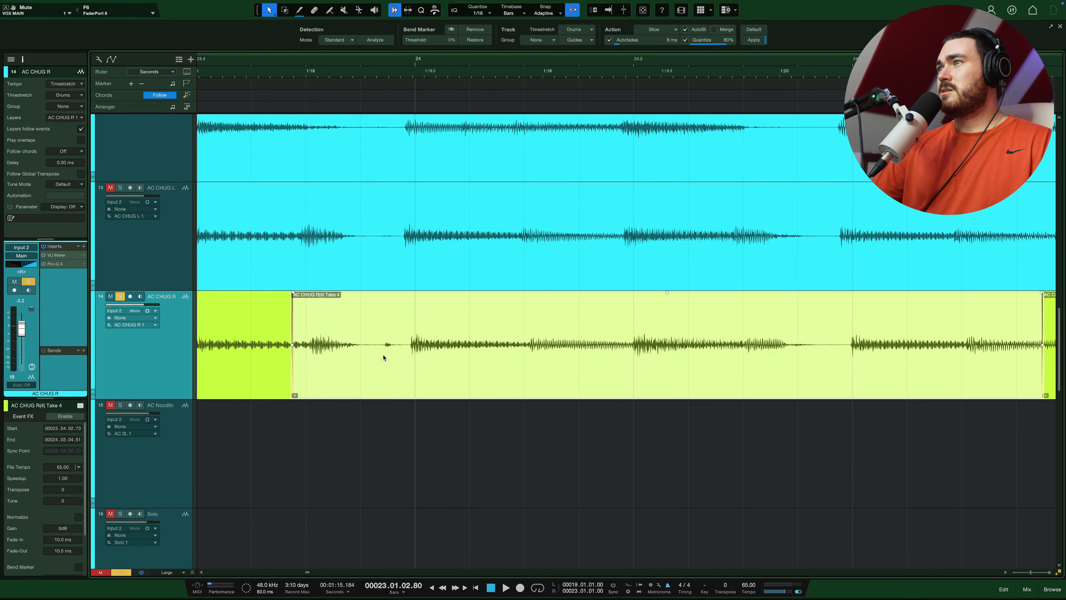
{"action": "key", "text": "f"}
{"action": "key", "text": "space"}
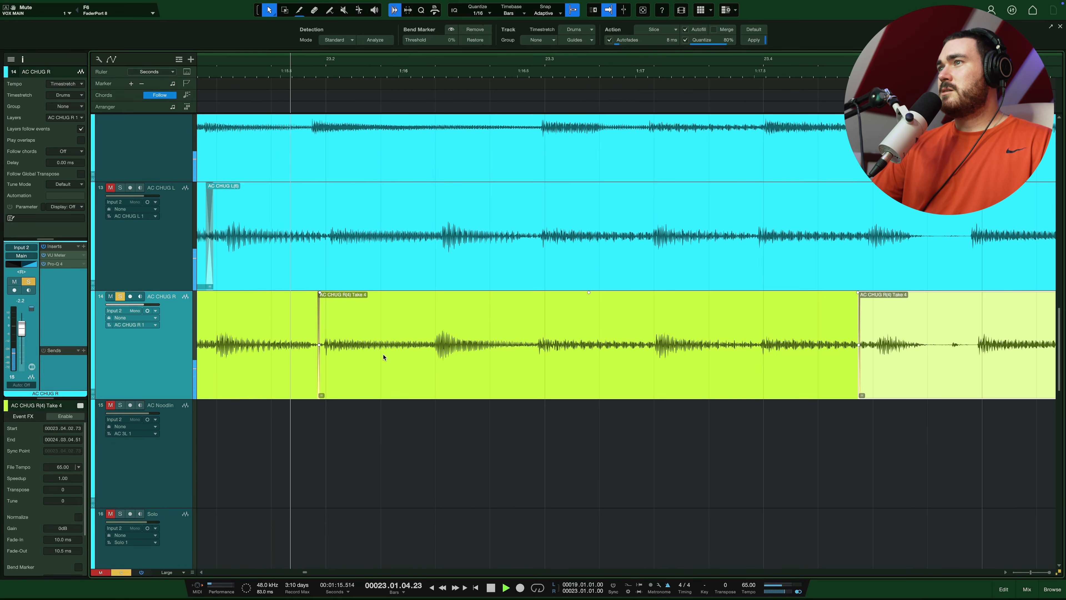
{"action": "left_click", "coordinate": [887, 481]}
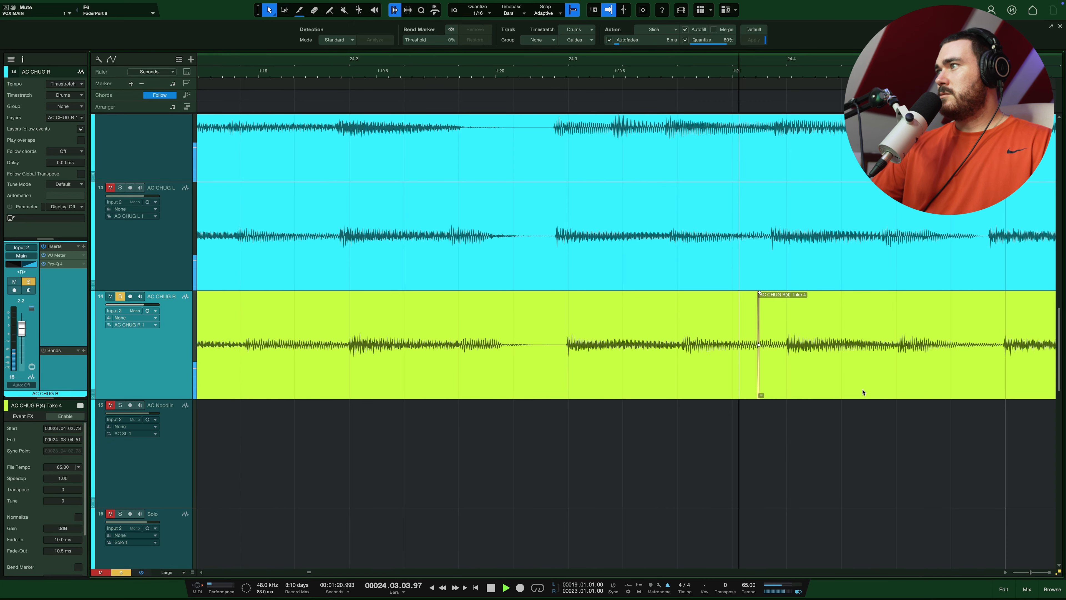
{"action": "key", "text": "space"}
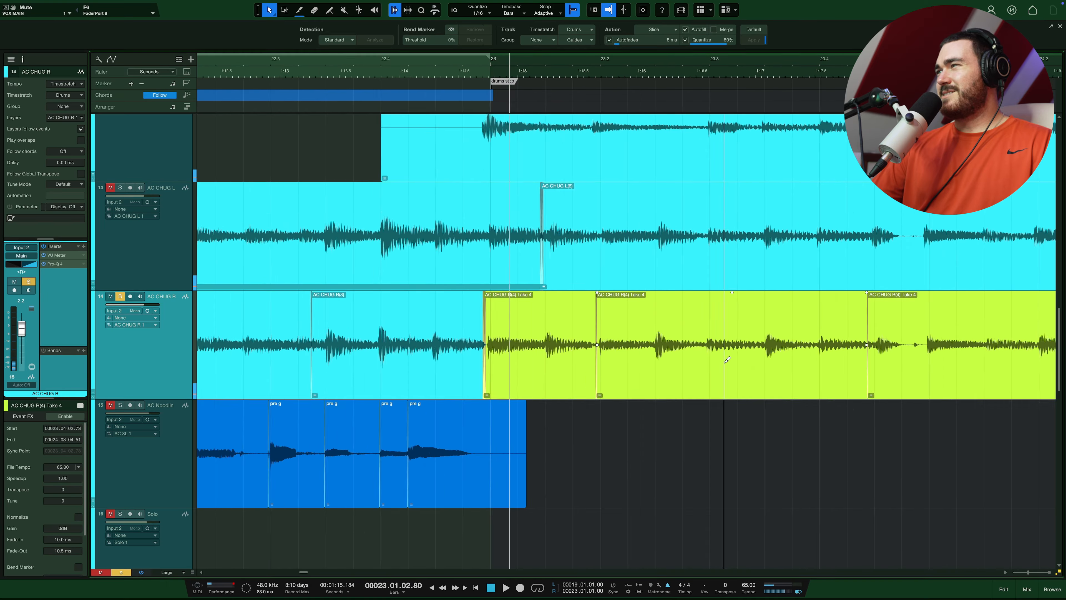
Try moving the AC CHUG R crossfade near beat 23.2 to about 23.02.02.87, just before the following hit, and audition the passage.
{"action": "scroll", "coordinate": [447, 372], "scroll_direction": "up", "scroll_amount": 2}
{"action": "mouse_move", "coordinate": [502, 381]}
{"action": "left_mouse_down"}
{"action": "mouse_move", "coordinate": [514, 393]}
{"action": "mouse_move", "coordinate": [493, 396]}
{"action": "left_mouse_up"}
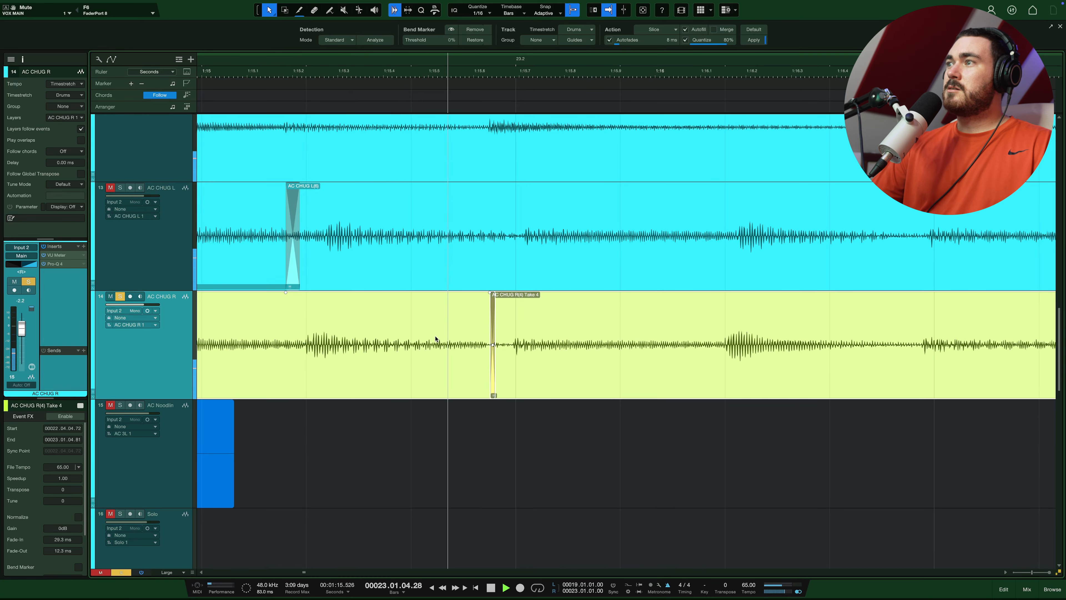
{"action": "left_click_drag", "start_coordinate": [493, 393], "coordinate": [712, 387]}
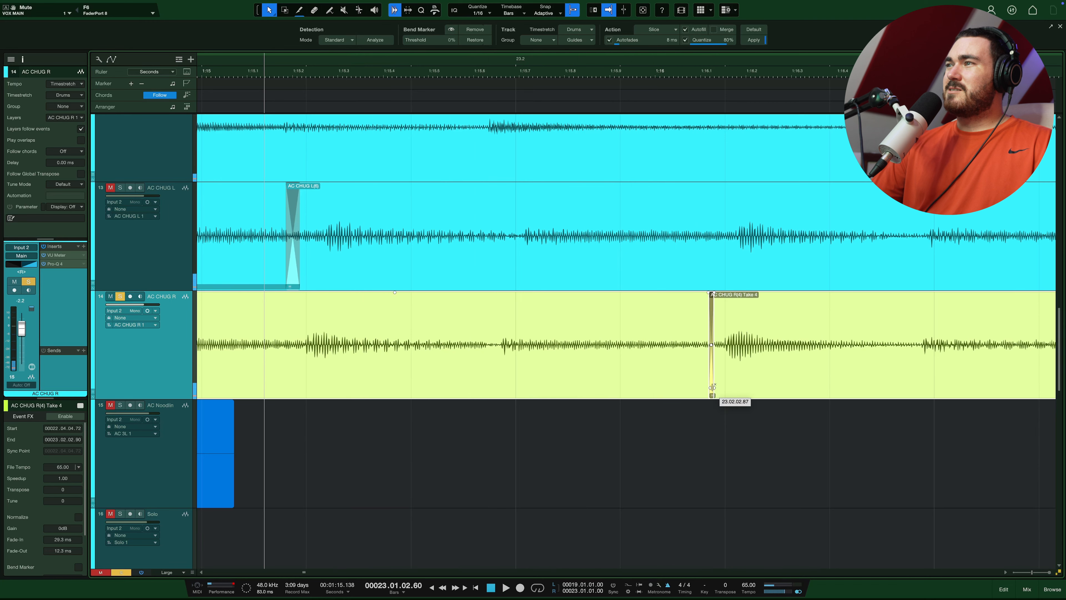
{"action": "key", "text": "space"}
Move the AC CHUG R crossfade back before beat 23.2, to about 23.01.04.78, and replay the passage.
{"action": "left_click_drag", "start_coordinate": [712, 387], "coordinate": [489, 354]}
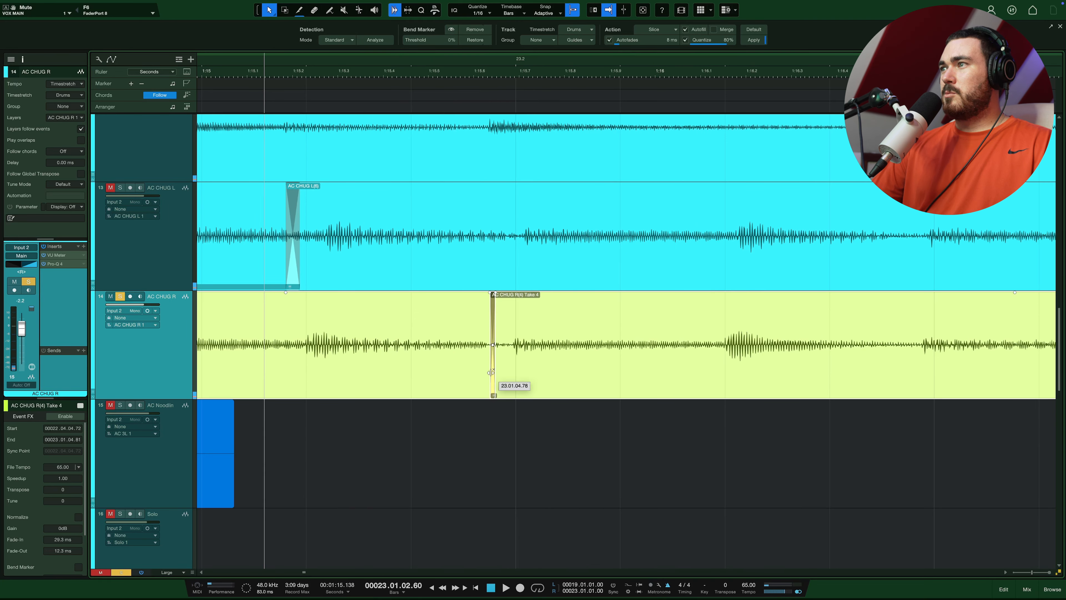
{"action": "key", "text": "space"}
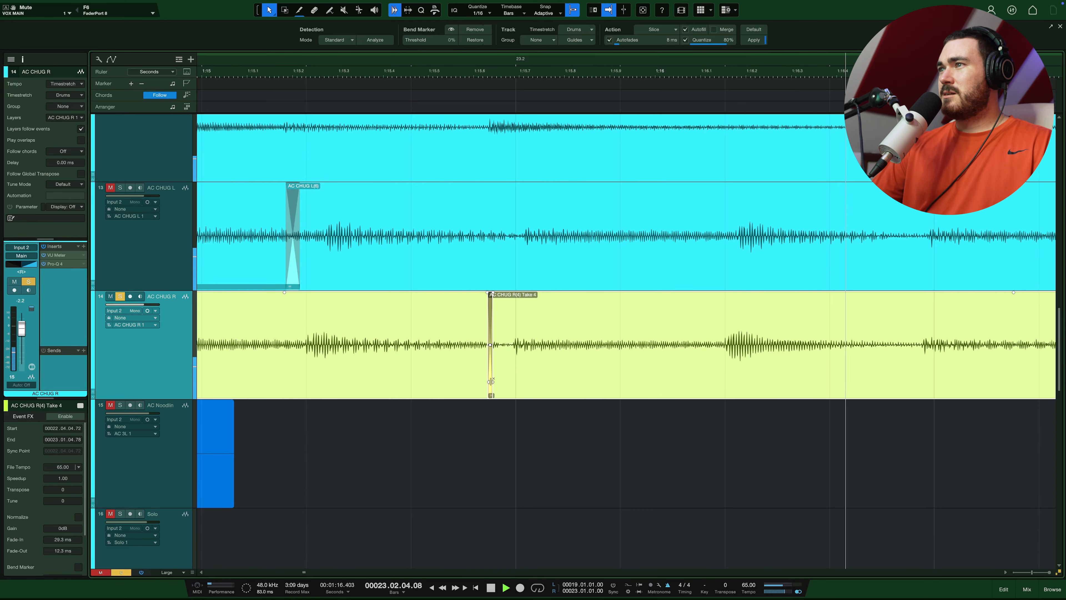
{"action": "key", "text": "space"}
{"action": "key", "text": "space"}
{"action": "key", "text": "space"}
Audition AC CHUG R through bar 23 and move the crossfade after beat 23.4 to about 23.04.04.76, just before bar 24.
{"action": "scroll", "coordinate": [495, 326], "scroll_direction": "down", "scroll_amount": 3}
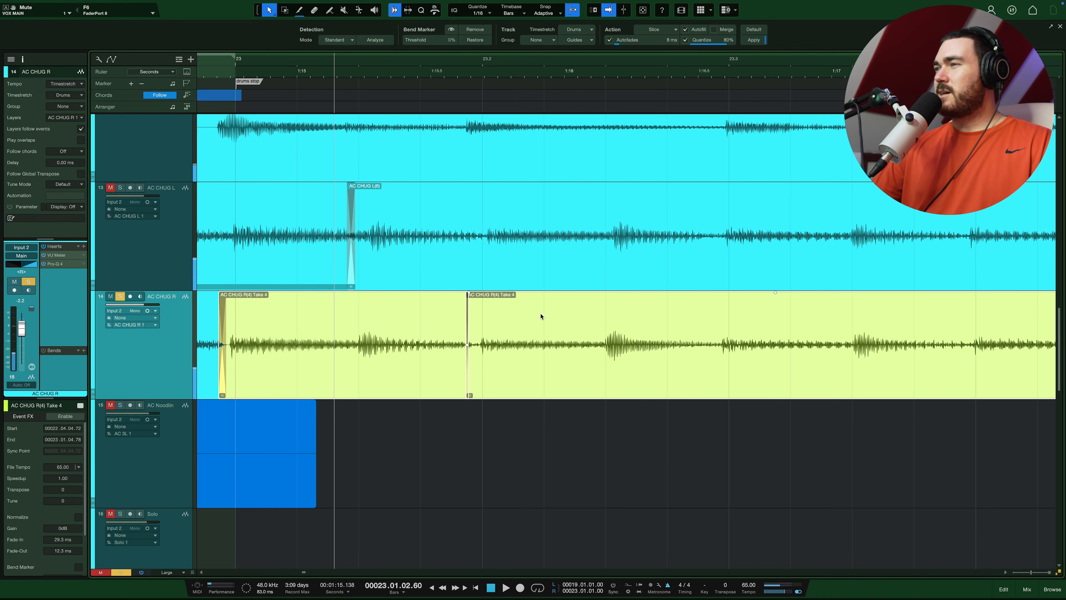
{"action": "scroll", "coordinate": [616, 333], "scroll_direction": "right", "scroll_amount": 5}
{"action": "key", "text": "space"}
{"action": "scroll", "coordinate": [899, 388], "scroll_direction": "up", "scroll_amount": 3}
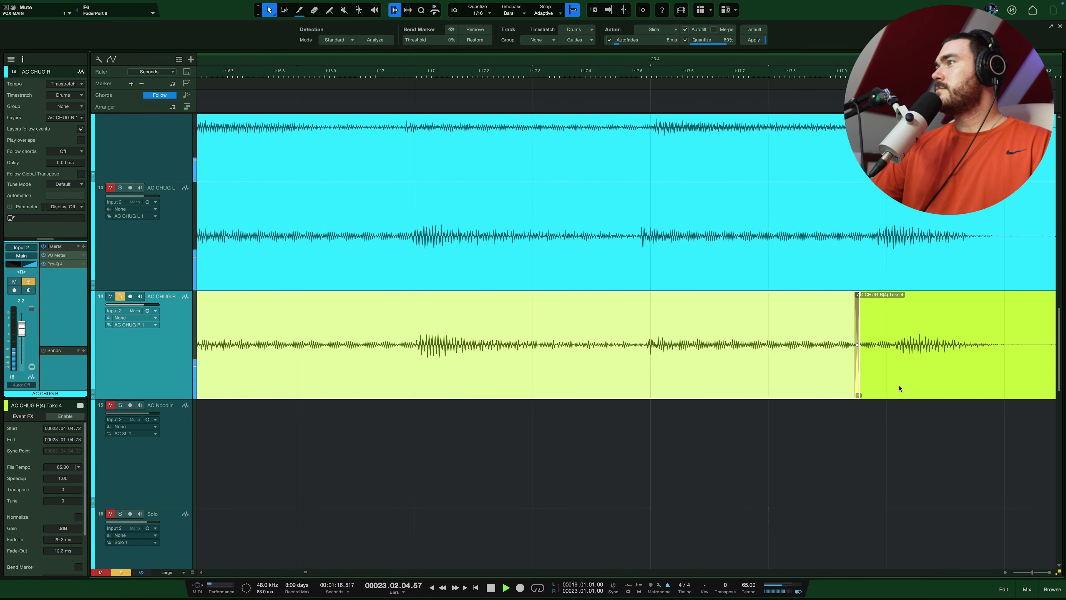
{"action": "scroll", "coordinate": [900, 388], "scroll_direction": "up", "scroll_amount": 1}
{"action": "scroll", "coordinate": [899, 388], "scroll_direction": "right", "scroll_amount": 3}
{"action": "scroll", "coordinate": [768, 381], "scroll_direction": "down", "scroll_amount": 6}
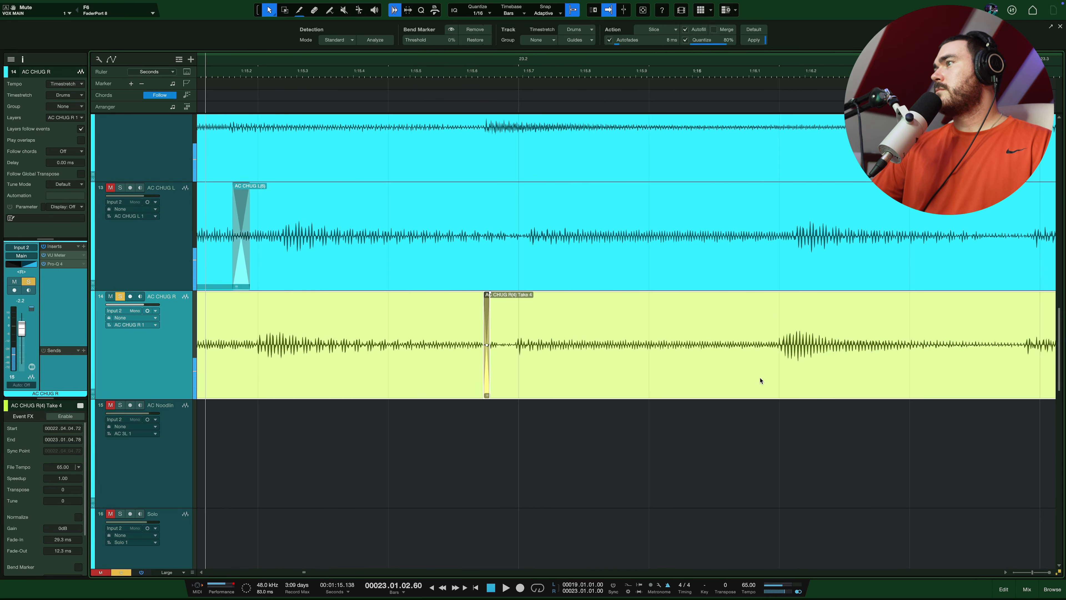
{"action": "key", "text": "space"}
{"action": "scroll", "coordinate": [758, 375], "scroll_direction": "up", "scroll_amount": 6}
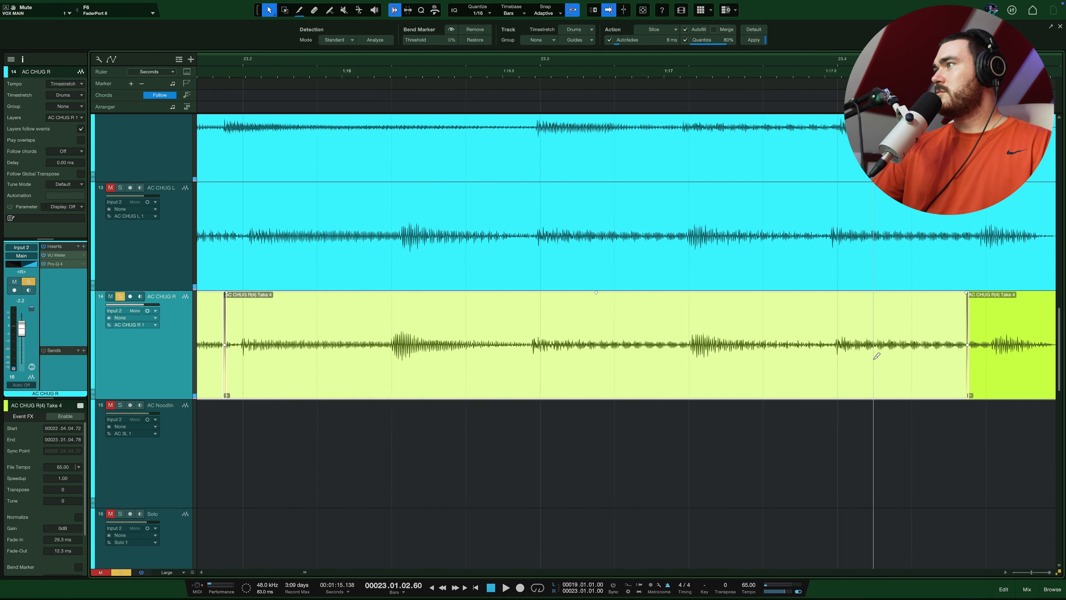
{"action": "left_click_drag", "start_coordinate": [727, 386], "coordinate": [949, 370]}
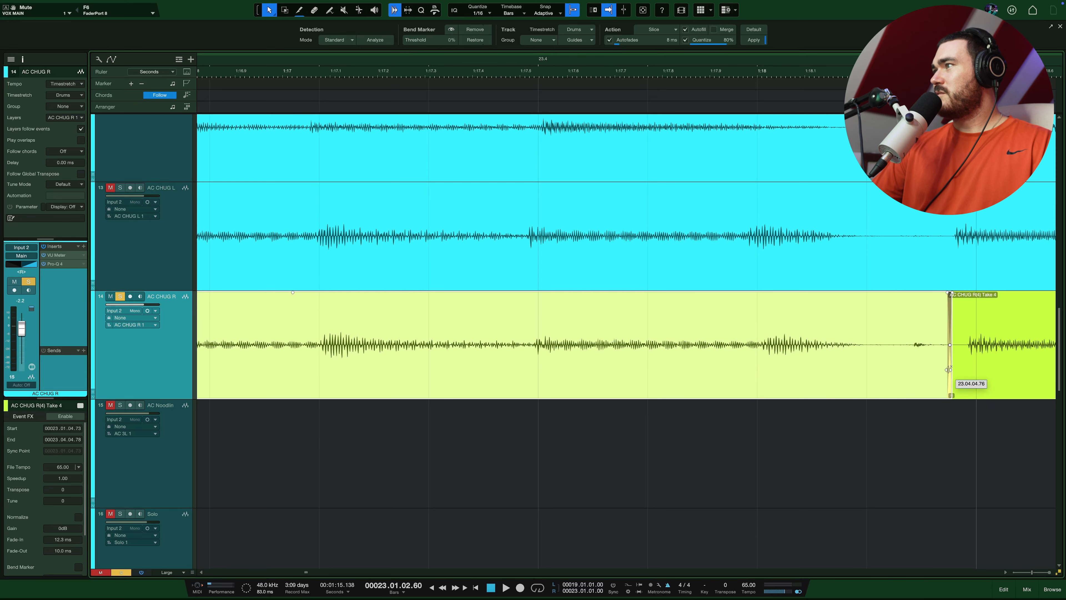
Split AC CHUG R Take 4 at about 23.04.02.02, nudge the piece before bar 24 slightly earlier, and crossfade its edges over about 10 ms.
{"action": "left_click", "coordinate": [669, 347], "text": "alt"}
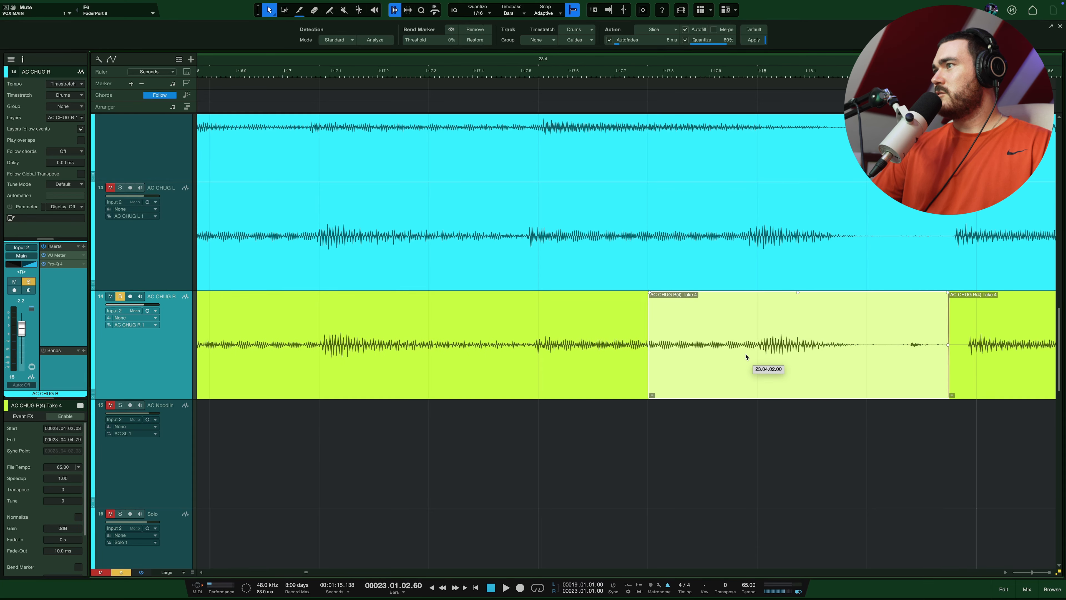
{"action": "key", "text": "f"}
{"action": "key", "text": "space"}
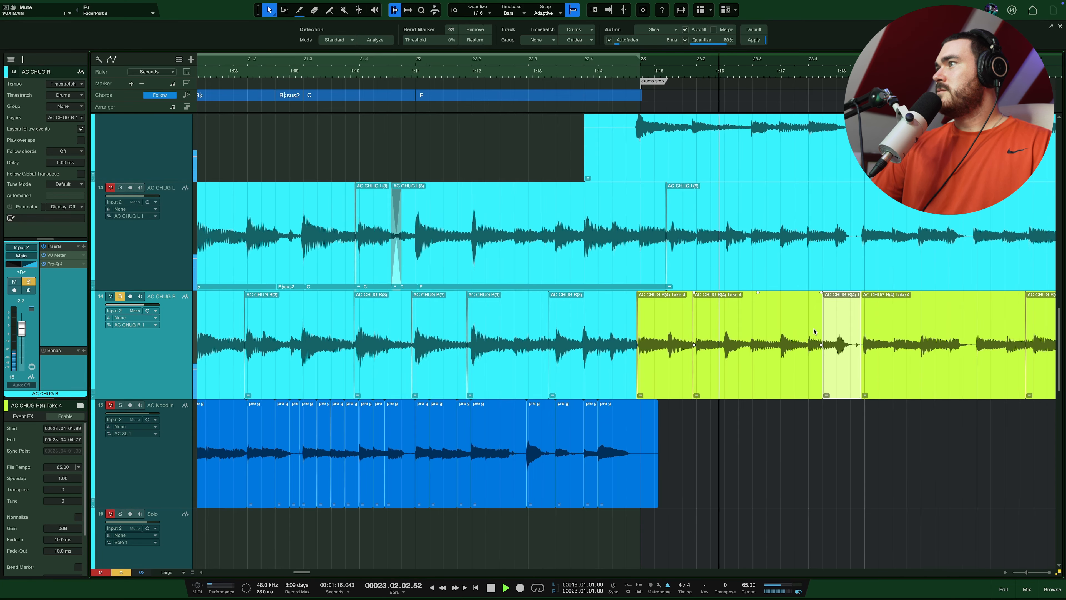
Listen through the edited AC CHUG R passage from bar 23 into bar 25, checking the hits against AC CHUG L and the grid.
{"action": "scroll", "coordinate": [820, 323], "scroll_direction": "up", "scroll_amount": 3}
{"action": "scroll", "coordinate": [816, 328], "scroll_direction": "right", "scroll_amount": 4}
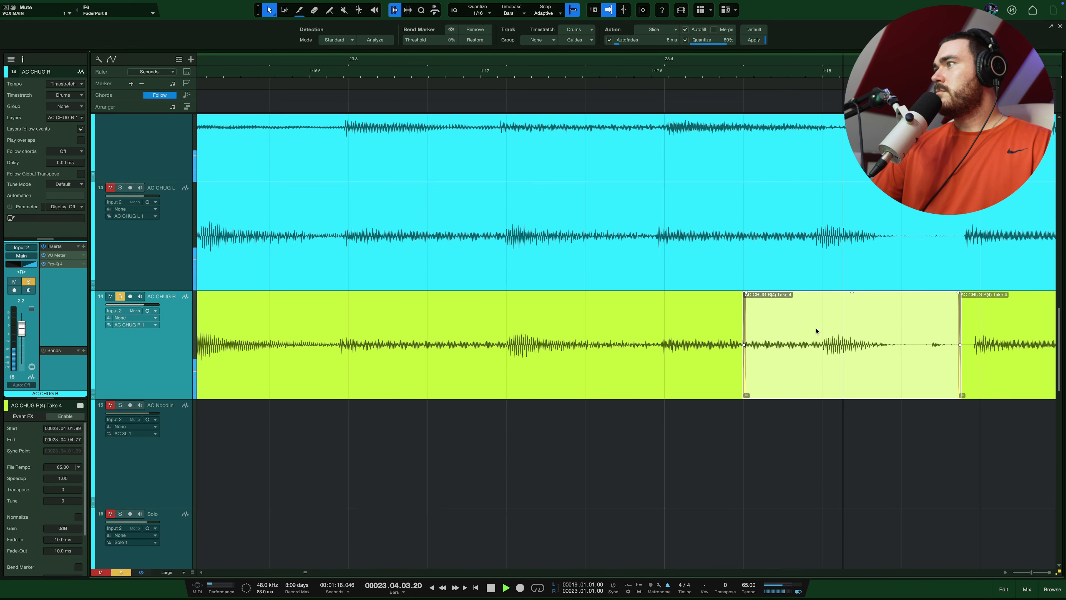
{"action": "scroll", "coordinate": [813, 331], "scroll_direction": "right", "scroll_amount": 10}
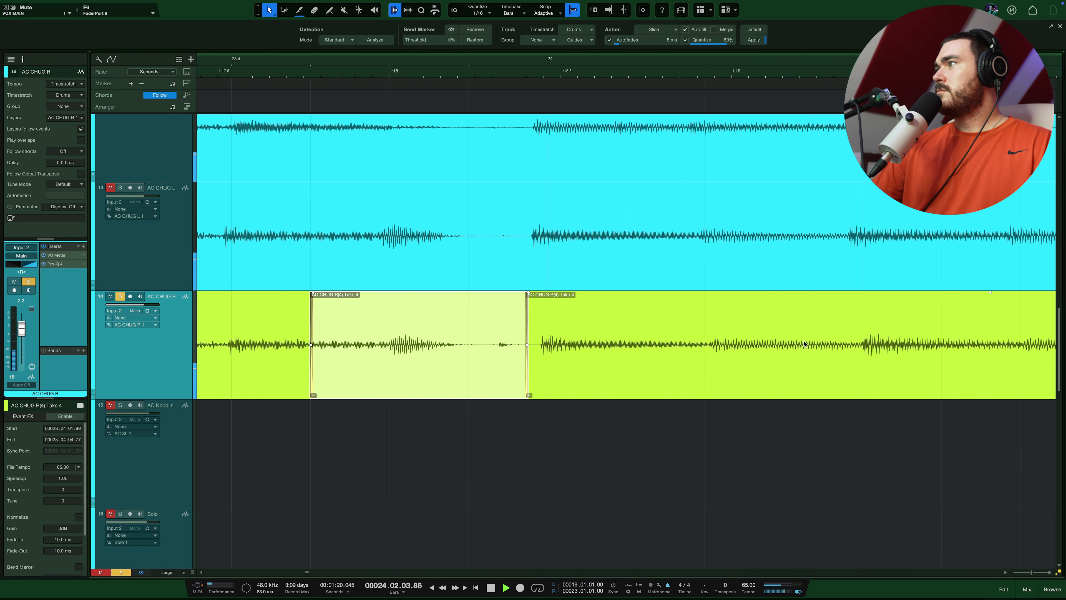
{"action": "scroll", "coordinate": [804, 344], "scroll_direction": "right", "scroll_amount": 3}
{"action": "scroll", "coordinate": [833, 353], "scroll_direction": "down", "scroll_amount": 3}
{"action": "scroll", "coordinate": [833, 355], "scroll_direction": "left", "scroll_amount": 3}
{"action": "key", "text": "f"}
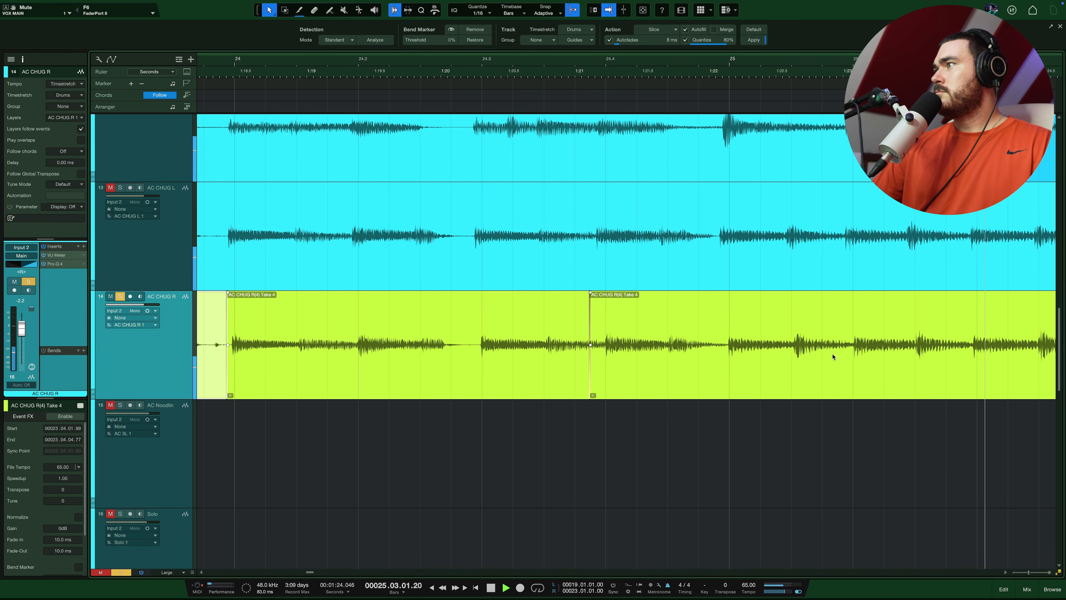
{"action": "scroll", "coordinate": [834, 356], "scroll_direction": "right", "scroll_amount": 6}
{"action": "key", "text": "space"}
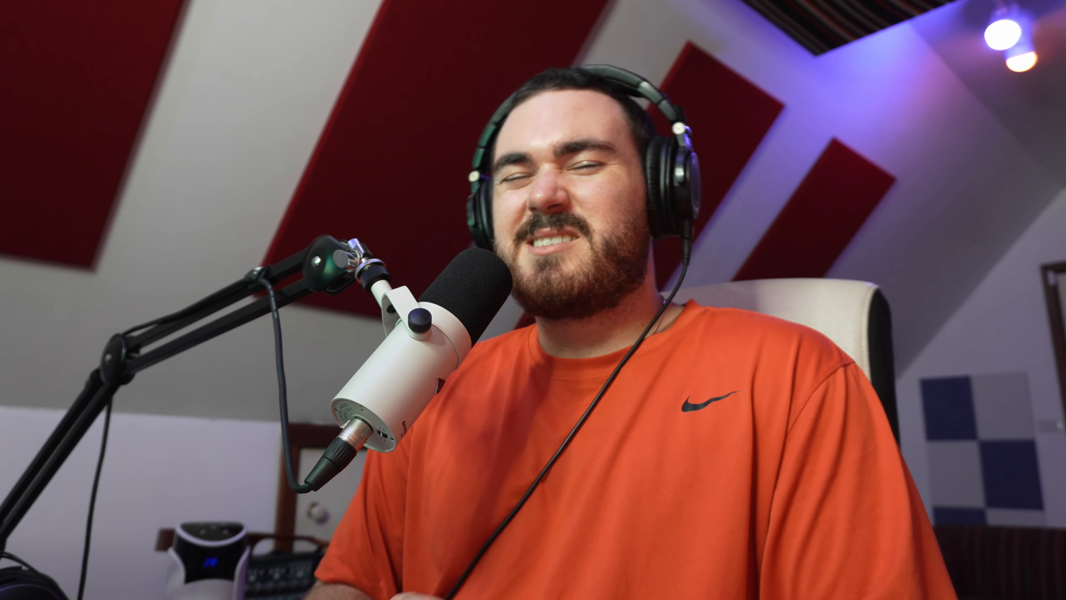